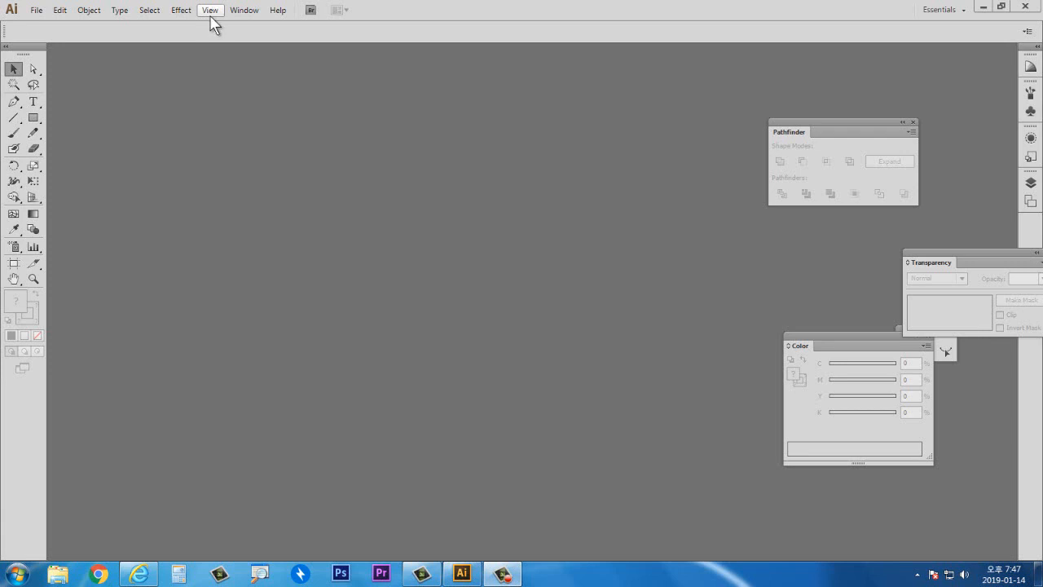
- Create a new A4 landscape document (297 × 210 mm) in CMYK colour mode
left_click(37, 10)
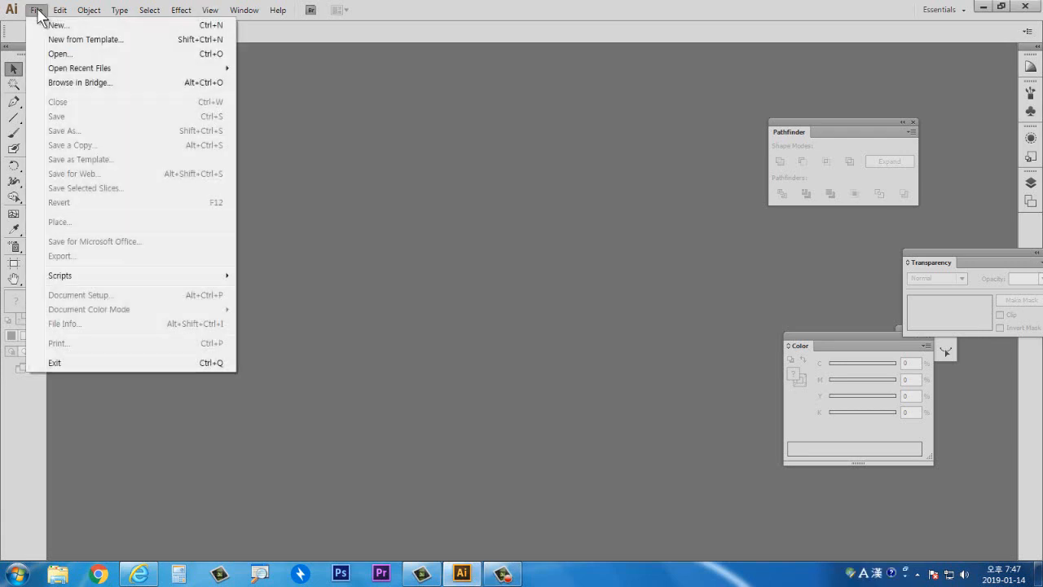
left_click(51, 30)
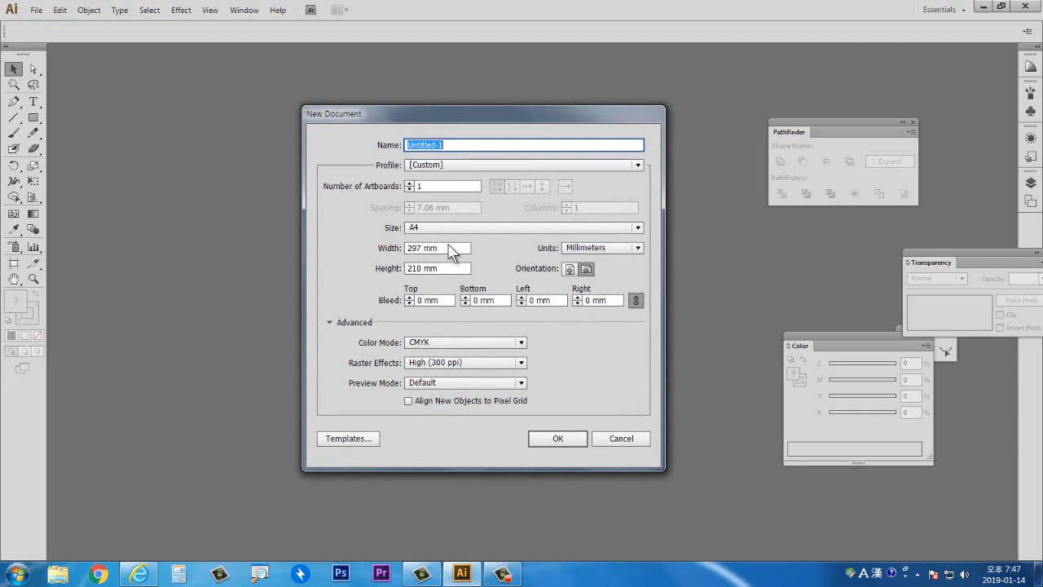
left_click(552, 440)
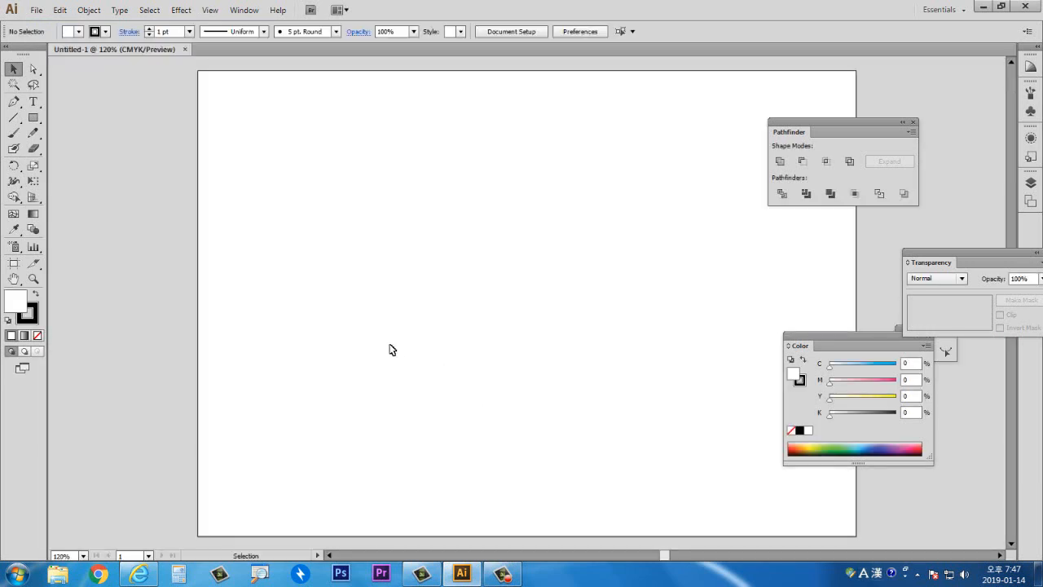
left_click(14, 279)
left_click_drag(469, 308, 395, 308)
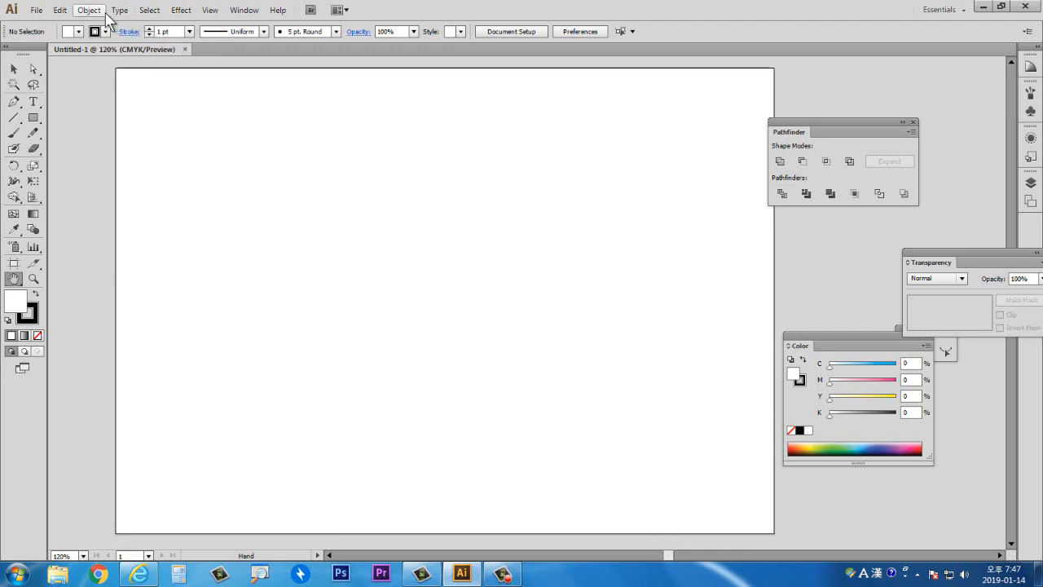
left_click(185, 12)
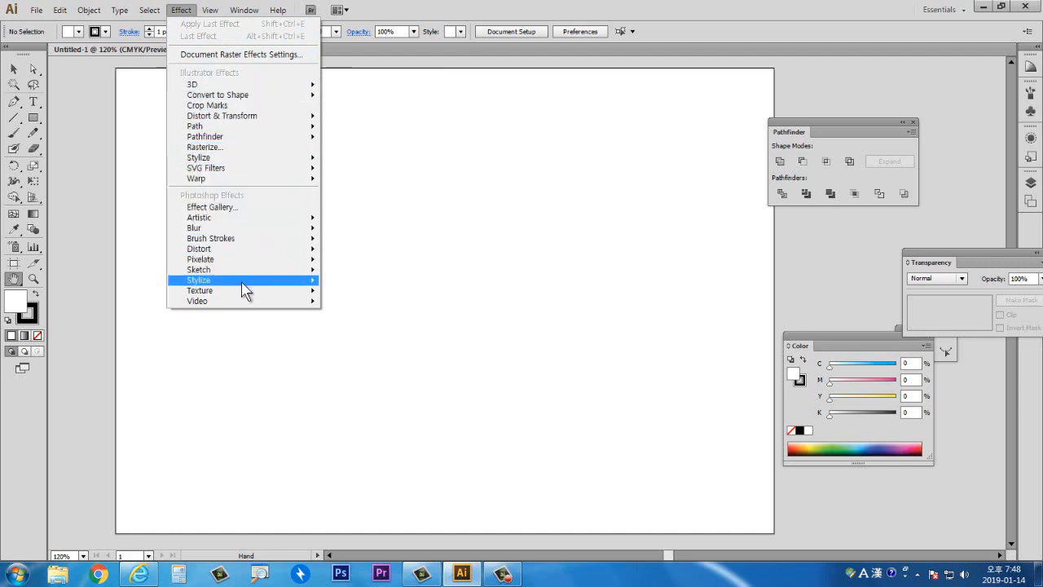
mouse_move(242, 283)
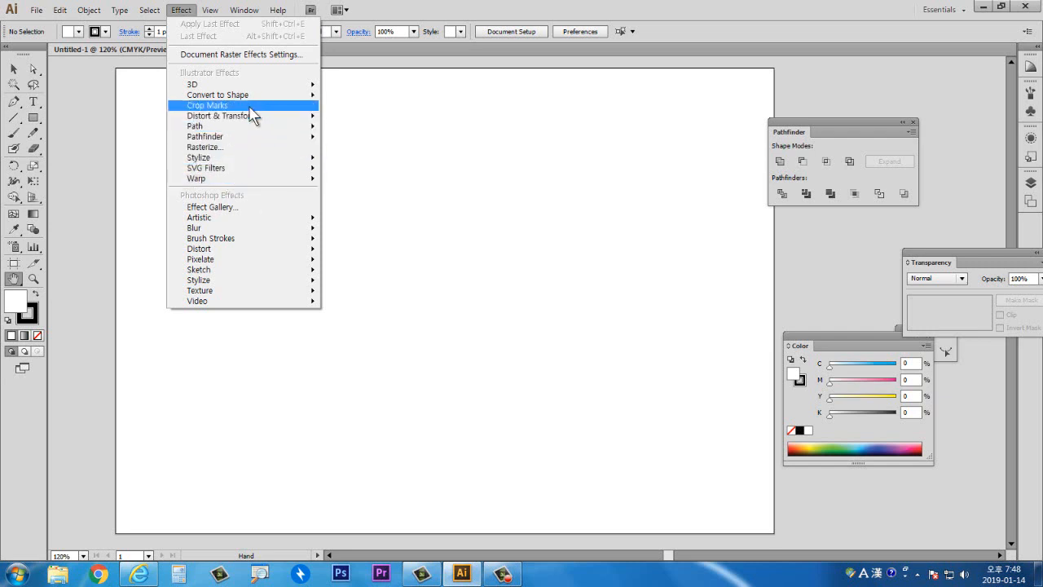
mouse_move(253, 85)
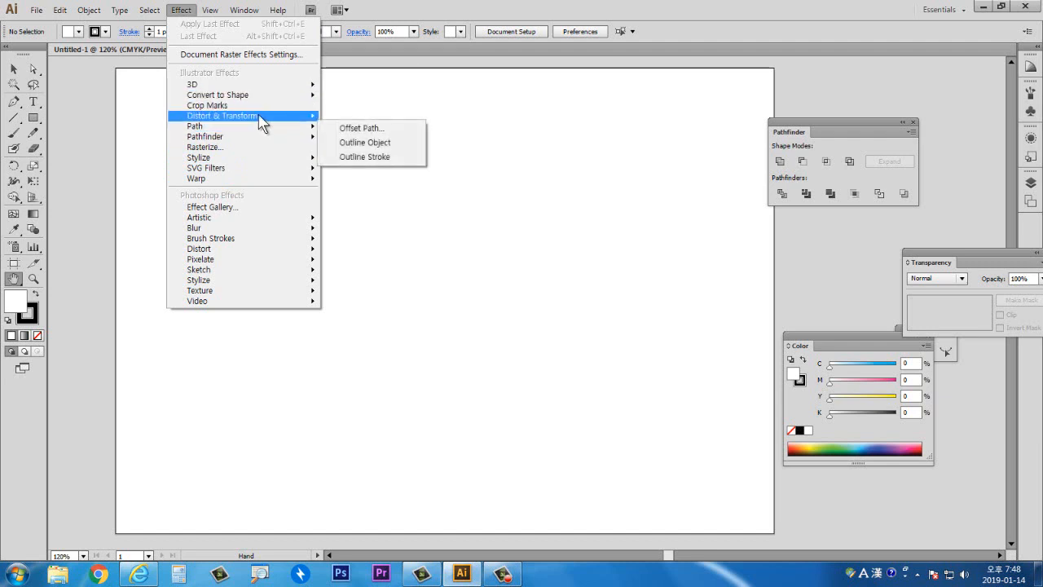
mouse_move(264, 109)
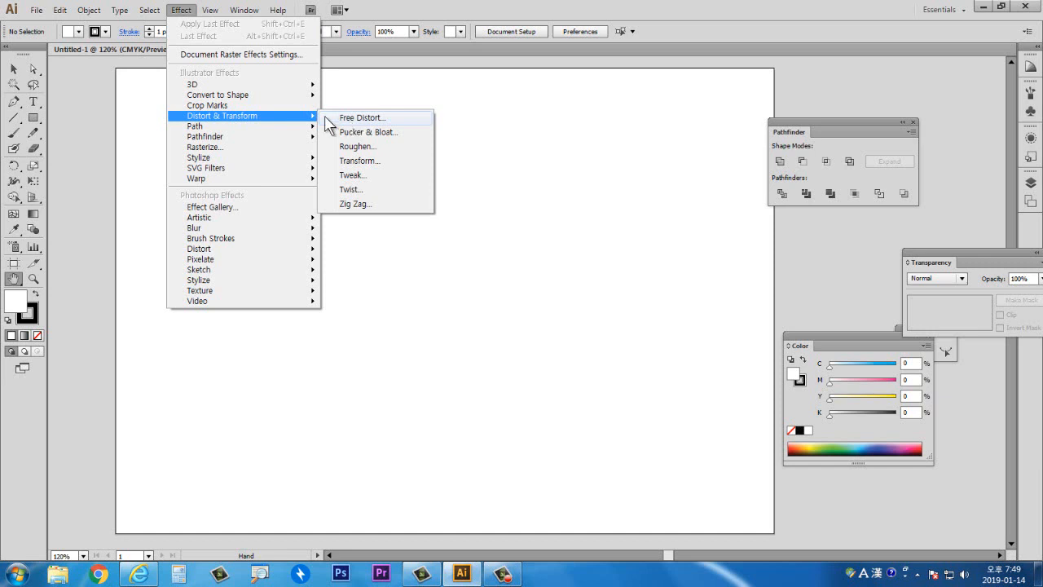
left_click(478, 176)
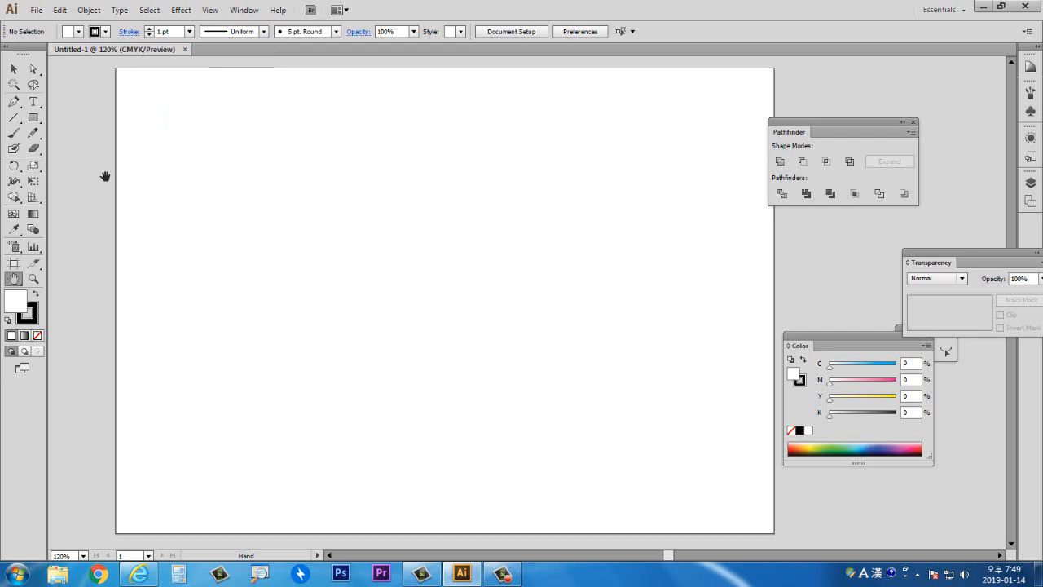
- Draw a rectangle about 71 × 96 mm and skew it by moving its two top corner anchors
left_click(34, 117)
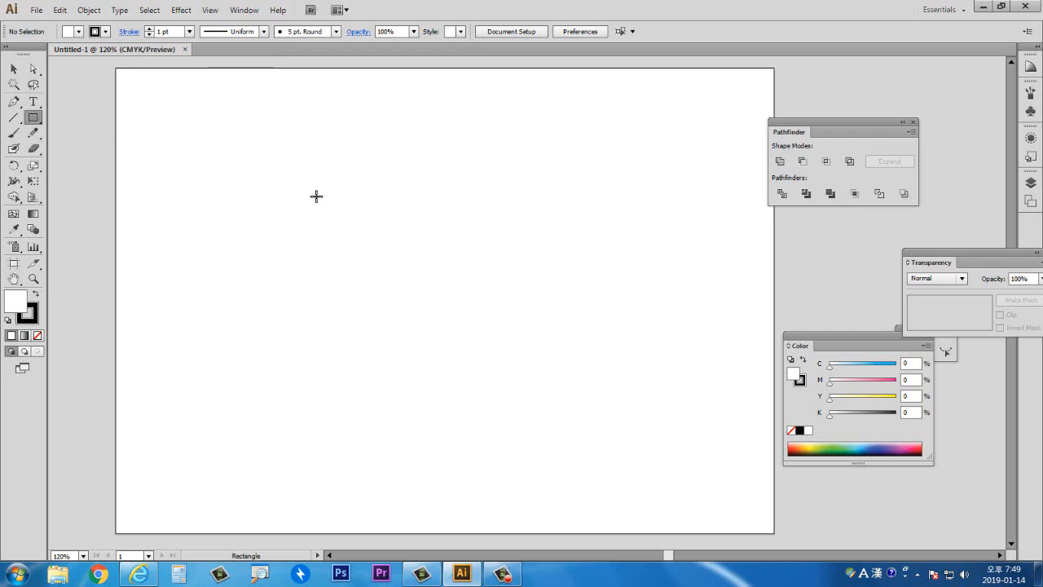
left_click_drag(315, 165, 472, 377)
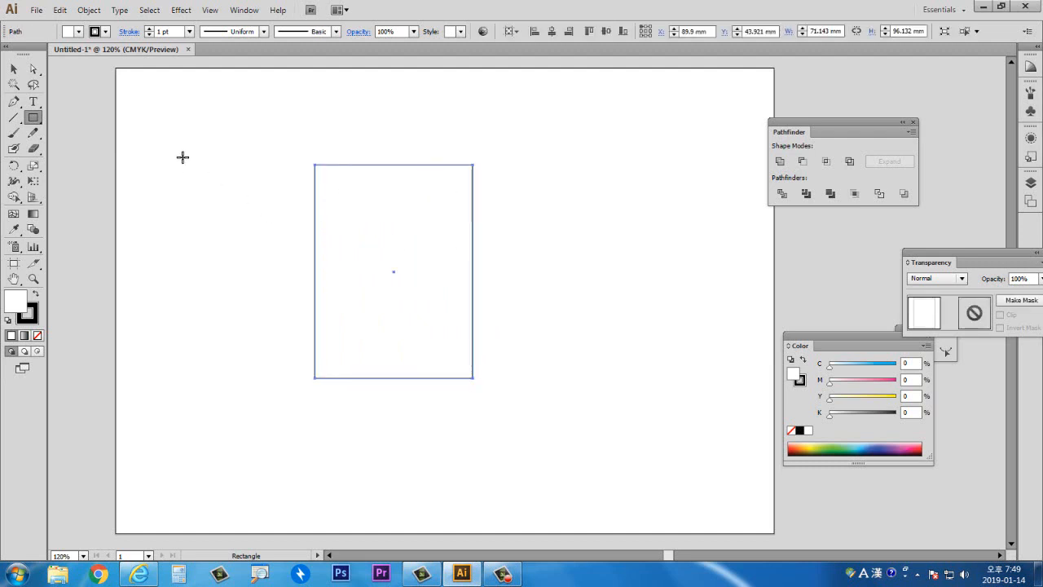
left_click(33, 69)
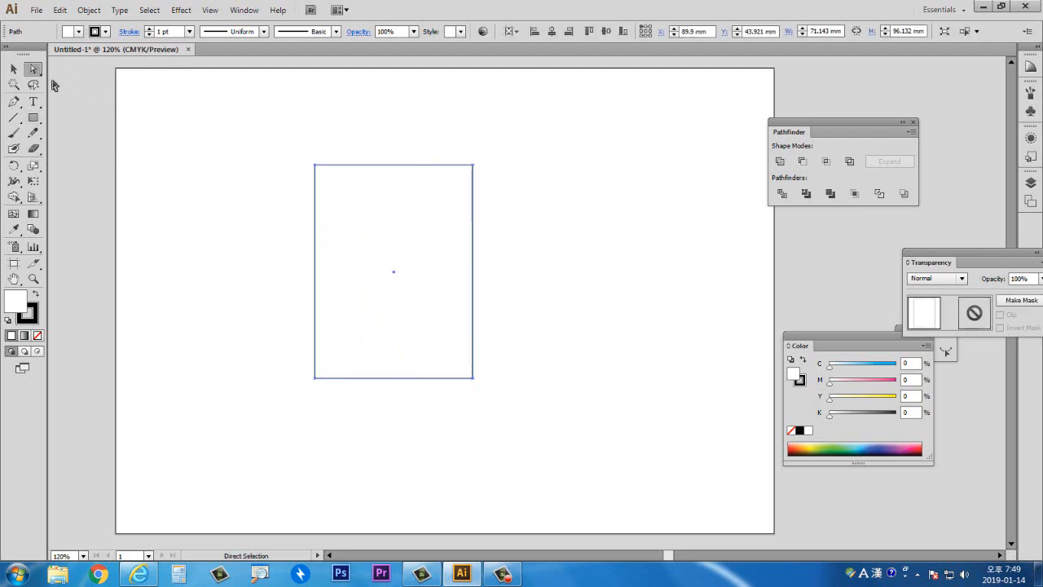
left_click(237, 170)
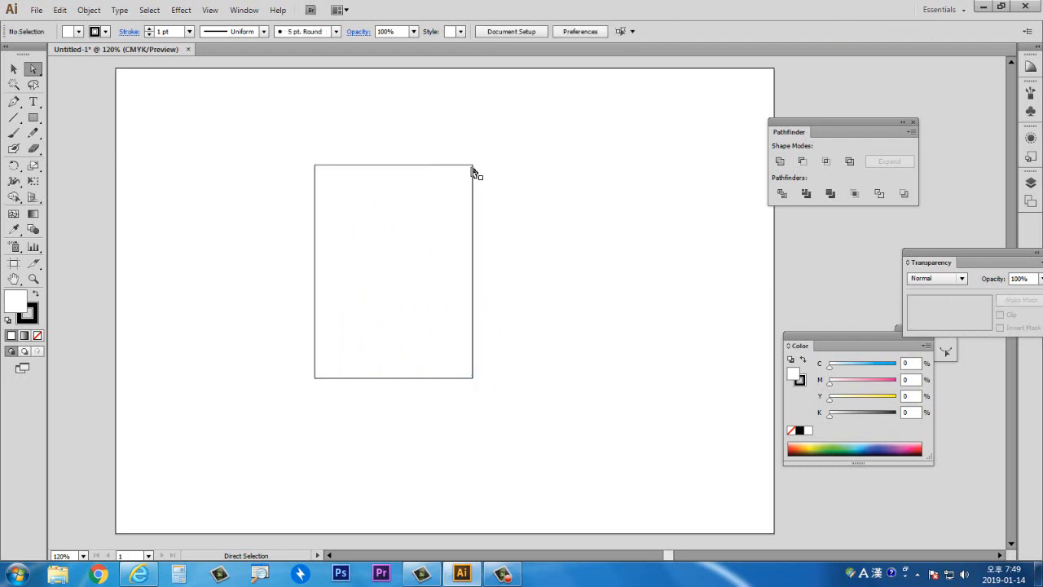
left_click_drag(472, 168, 528, 211)
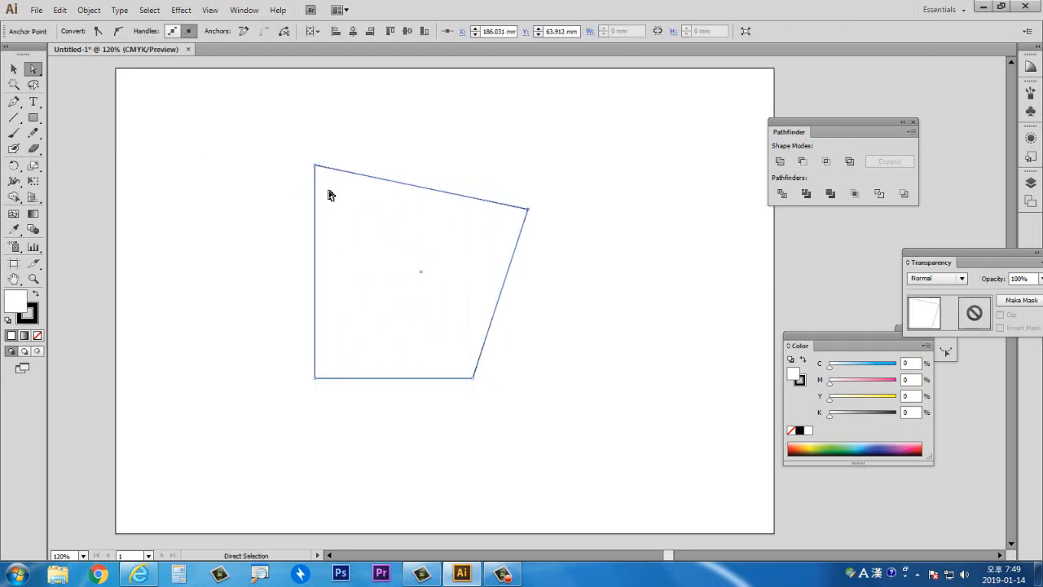
left_click_drag(316, 166, 354, 242)
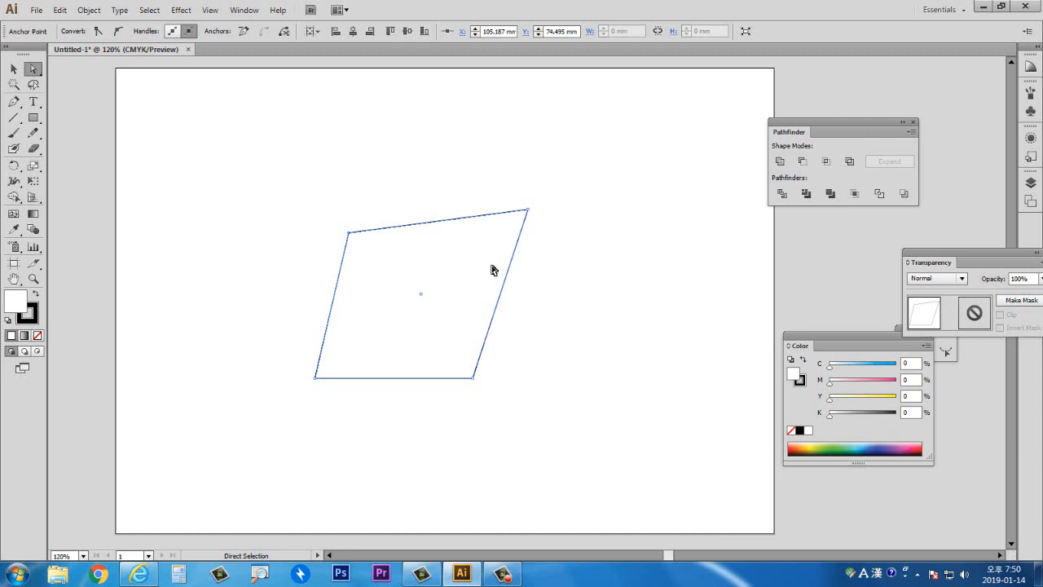
left_click(600, 269)
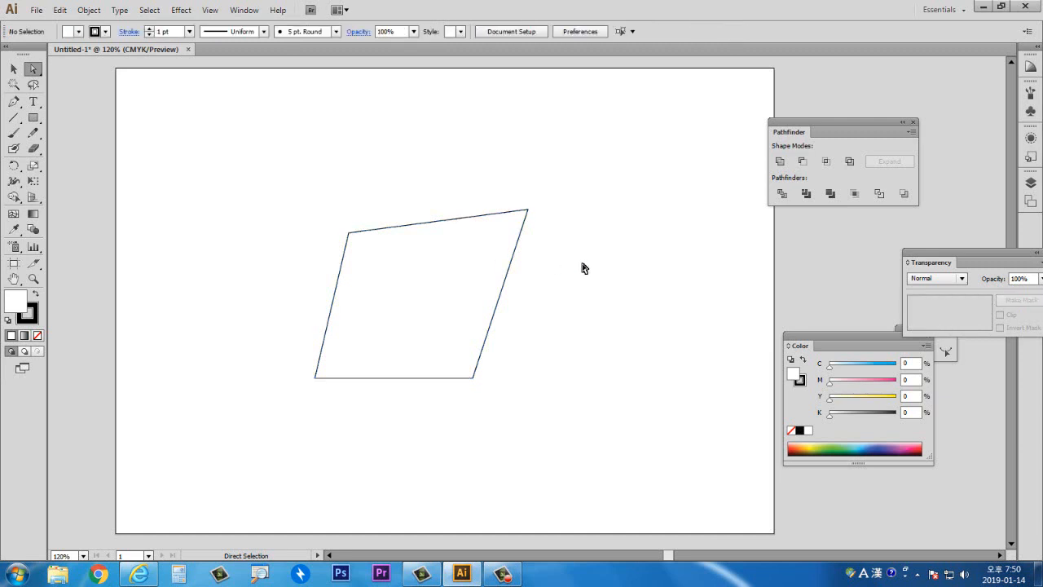
- Select the skewed shape and delete it
left_click(13, 68)
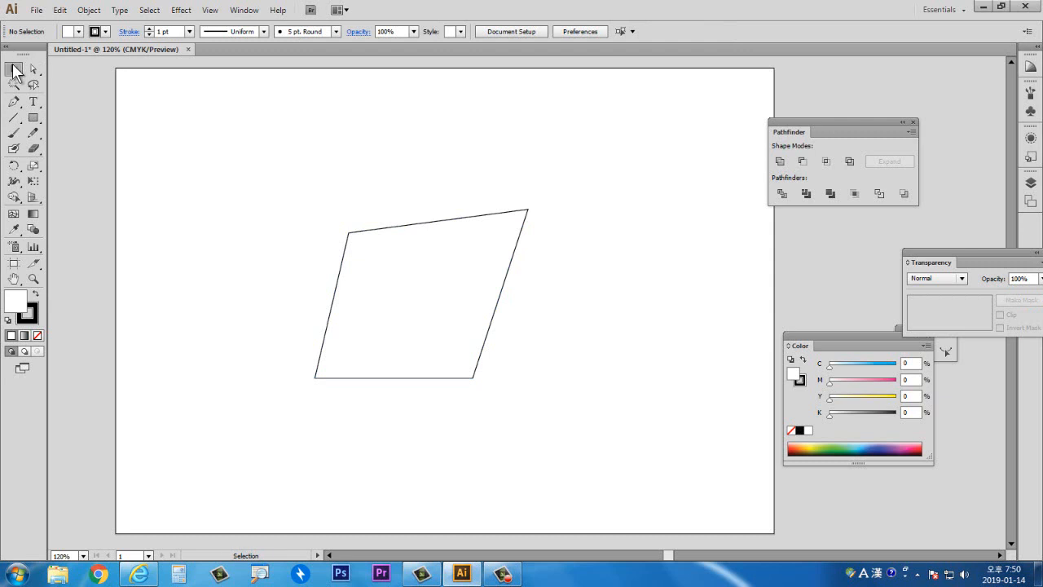
left_click_drag(381, 303, 432, 278)
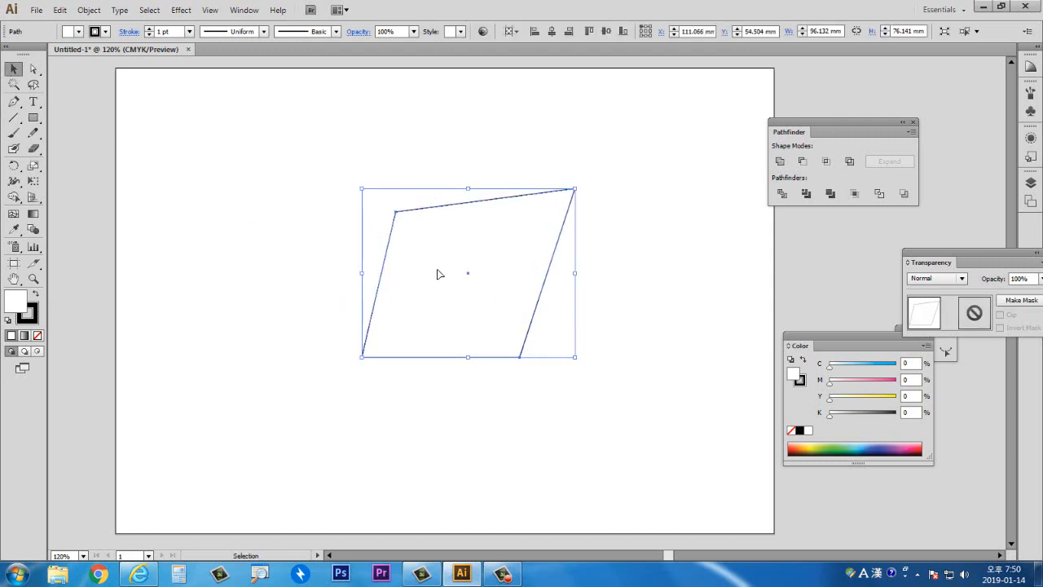
key("Delete")
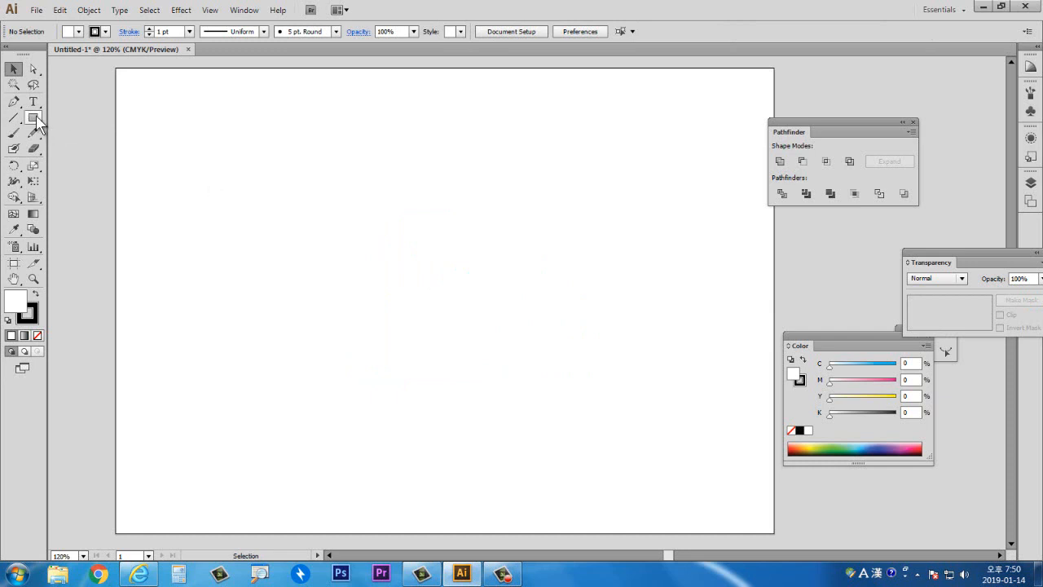
- Draw a rectangle about 75 × 101 mm in the middle of the artboard
left_click(32, 118)
left_click_drag(340, 165, 507, 389)
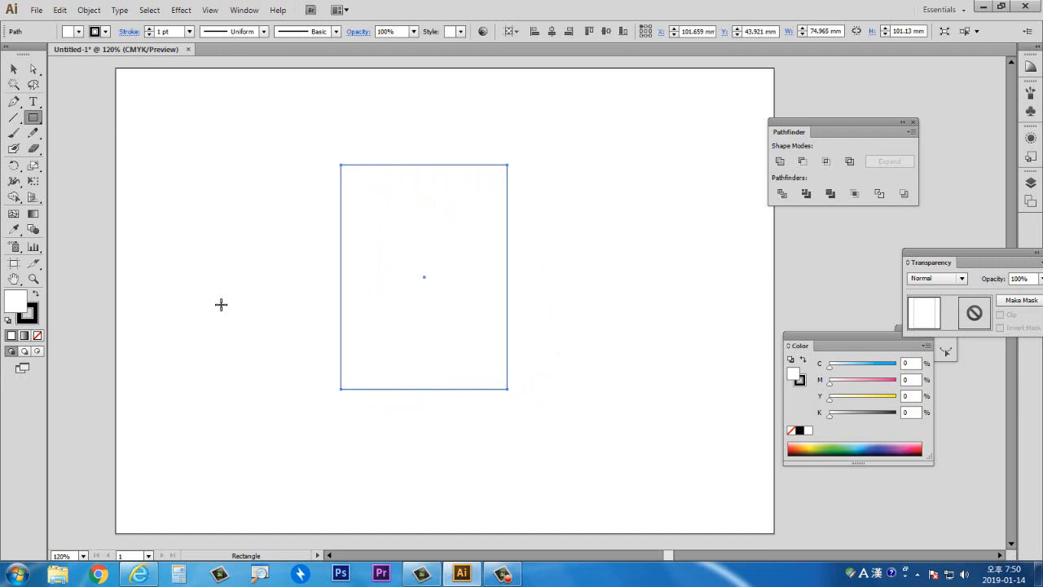
- Apply the Free Distort effect to the rectangle, pulling its top corners and bottom-left corner inward
left_click(181, 13)
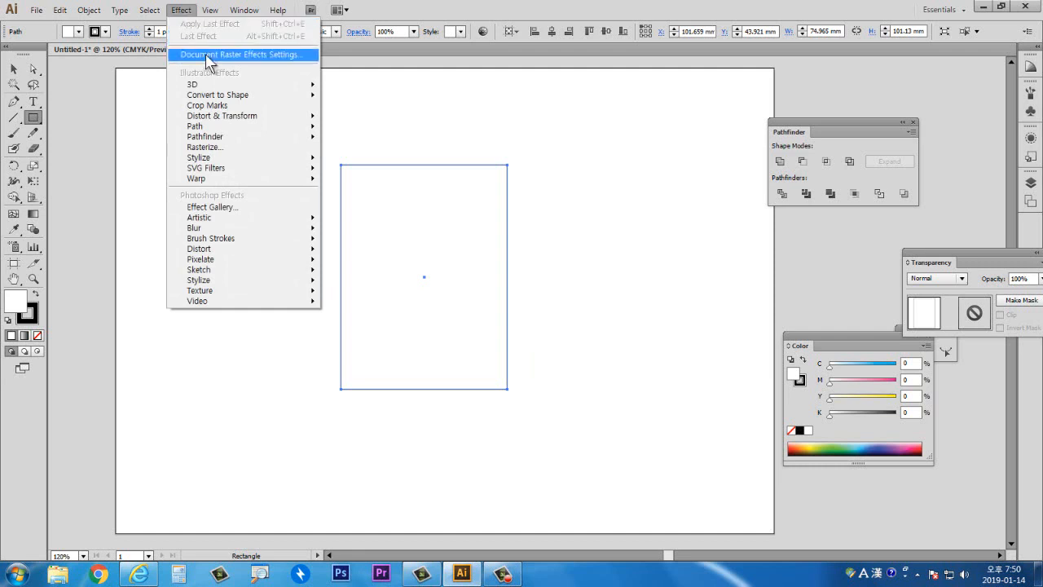
mouse_move(233, 122)
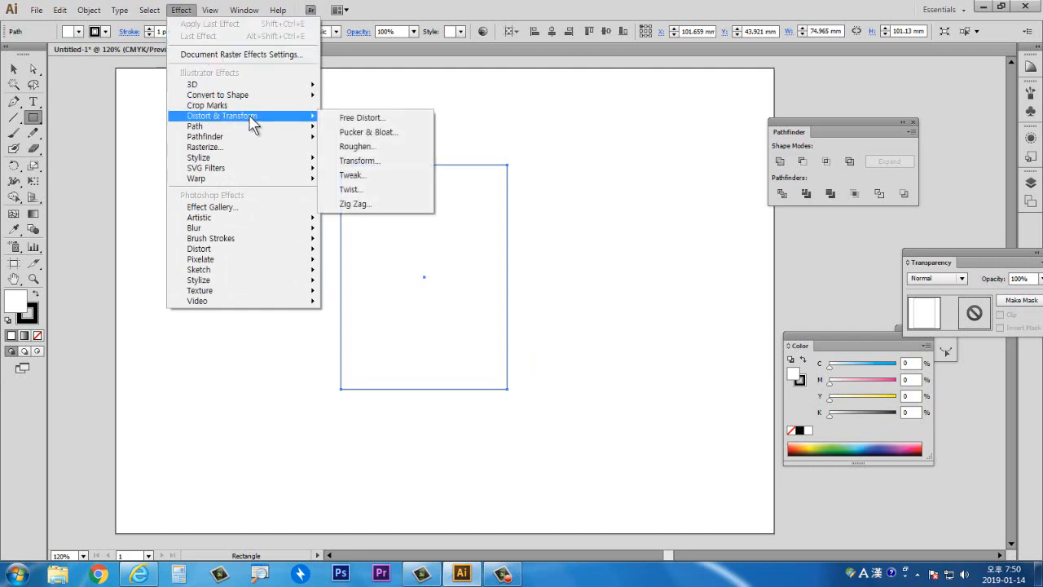
left_click(351, 120)
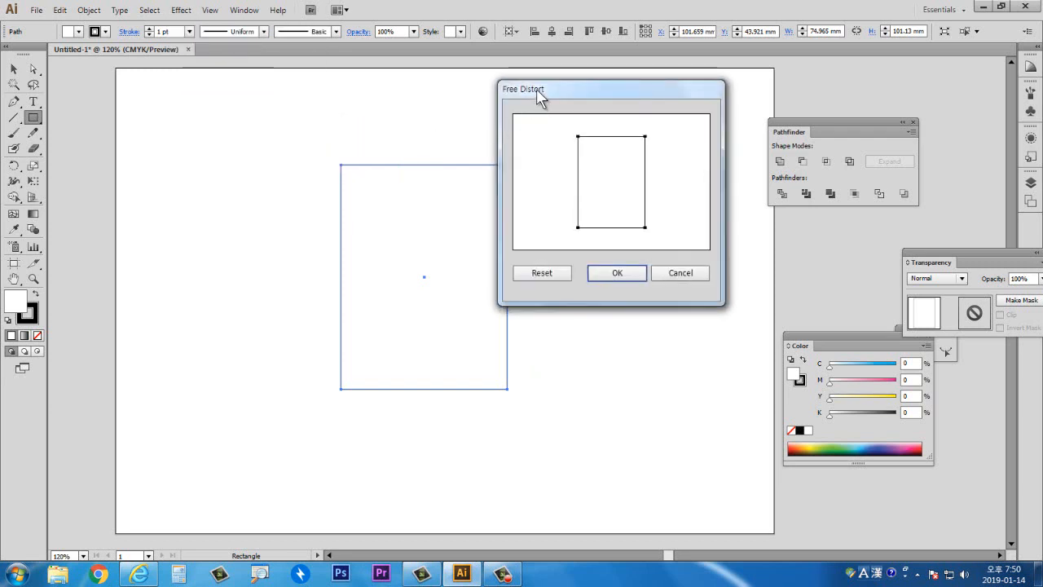
left_click_drag(538, 95, 583, 133)
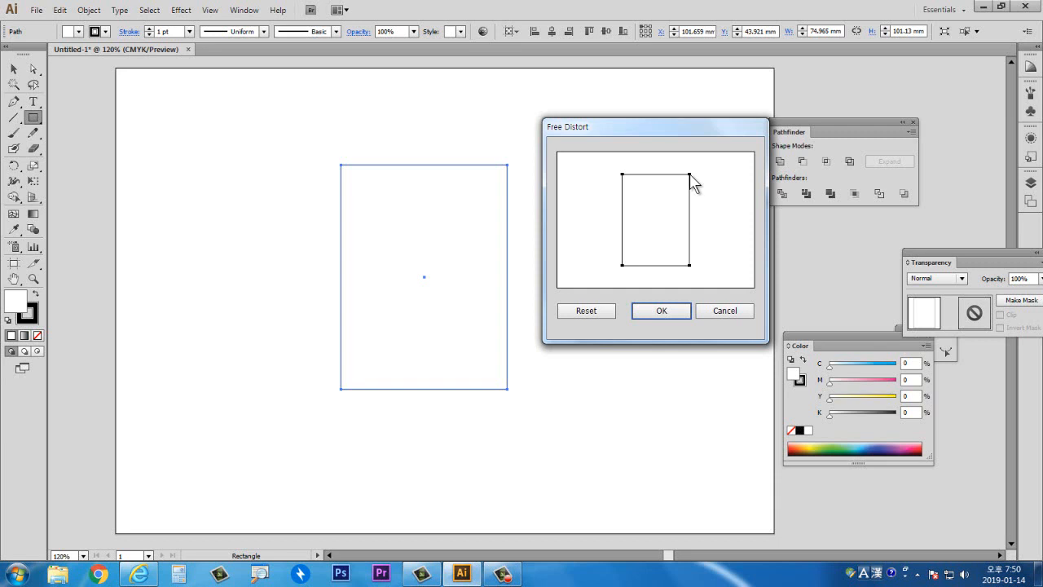
mouse_move(691, 181)
left_mouse_down()
mouse_move(664, 180)
mouse_move(682, 189)
left_mouse_up()
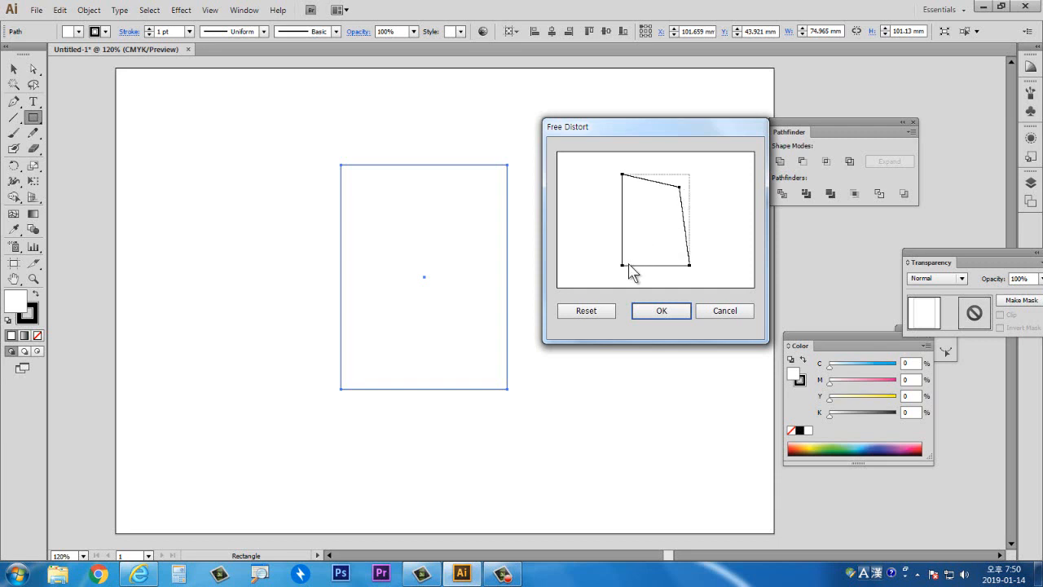
left_click_drag(623, 265, 634, 248)
left_click_drag(623, 175, 642, 194)
left_click(660, 312)
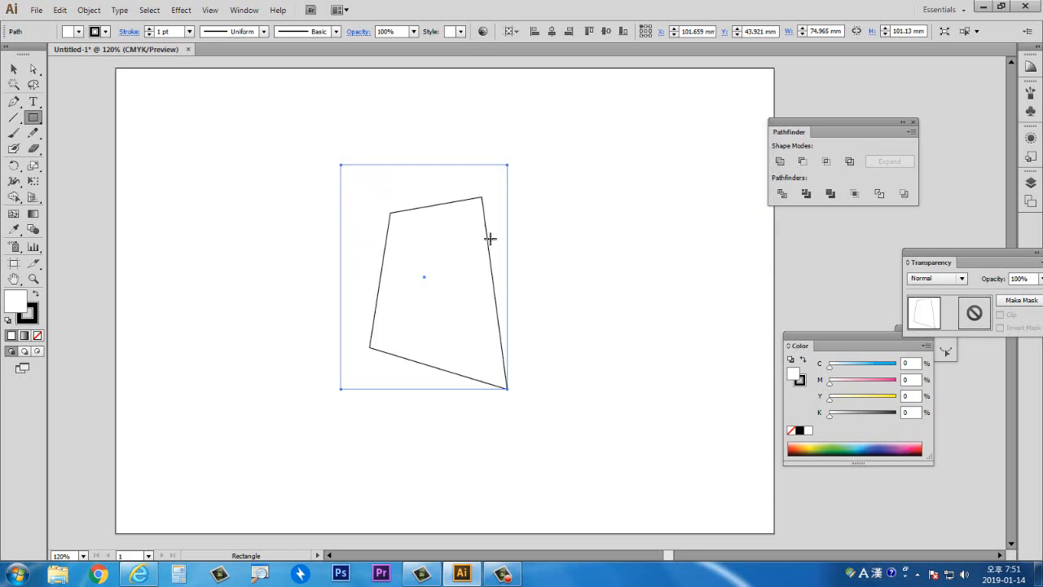
- Undo the Free Distort effect on the rectangle and deselect it
left_click(13, 68)
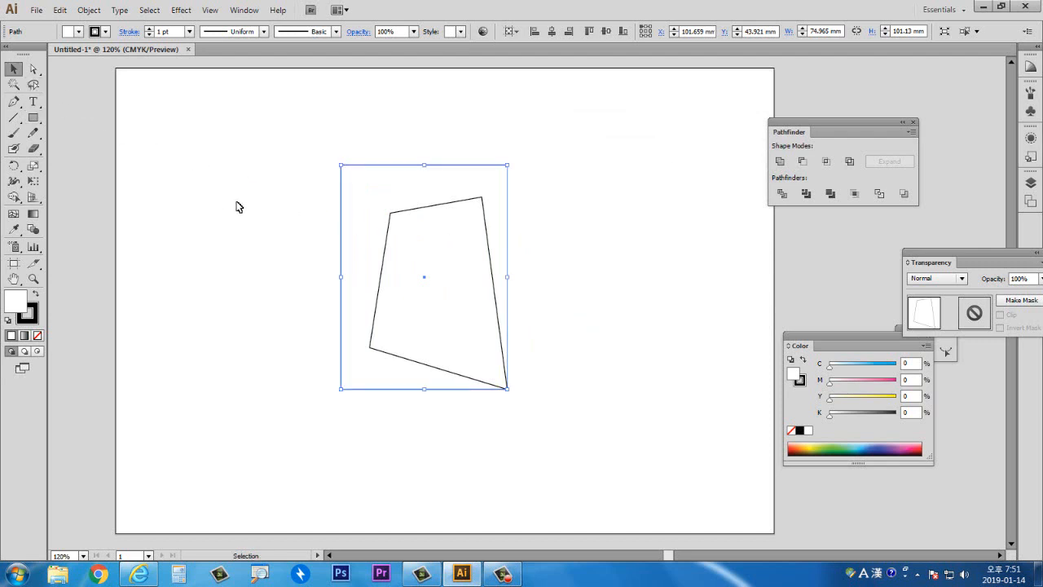
left_click(239, 207)
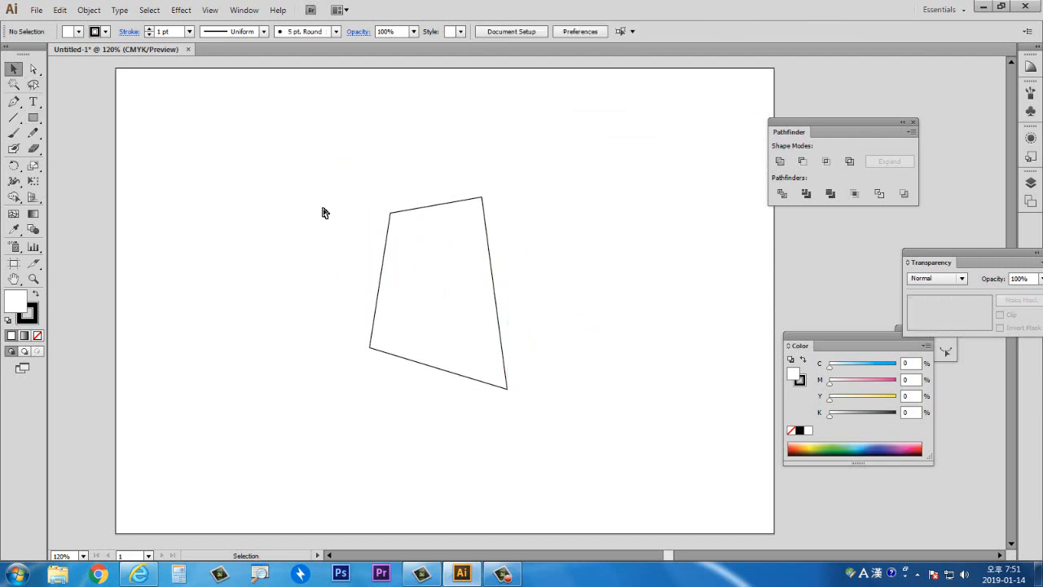
key("ctrl+z")
key("ctrl+z")
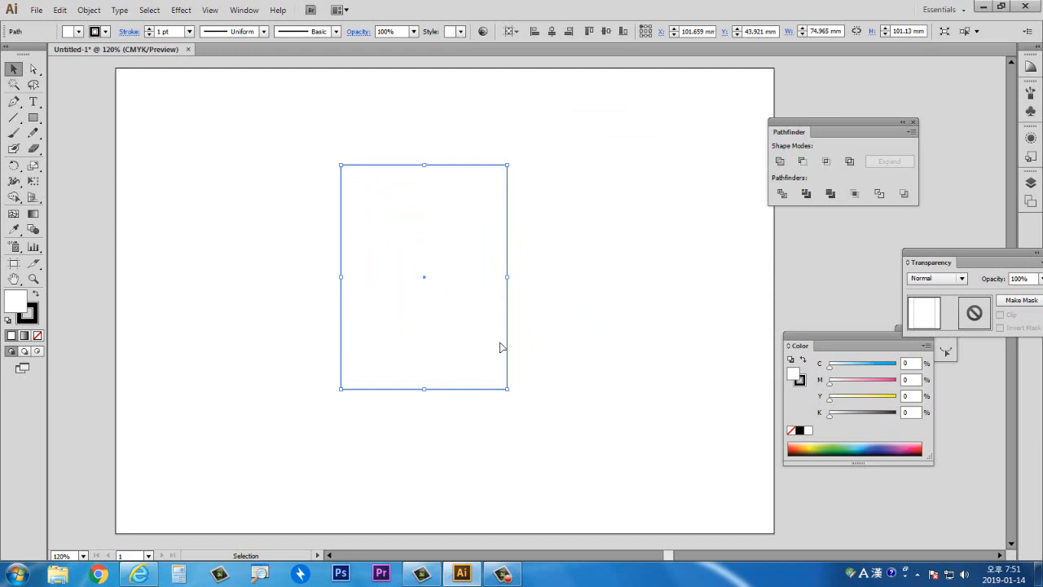
left_click(586, 254)
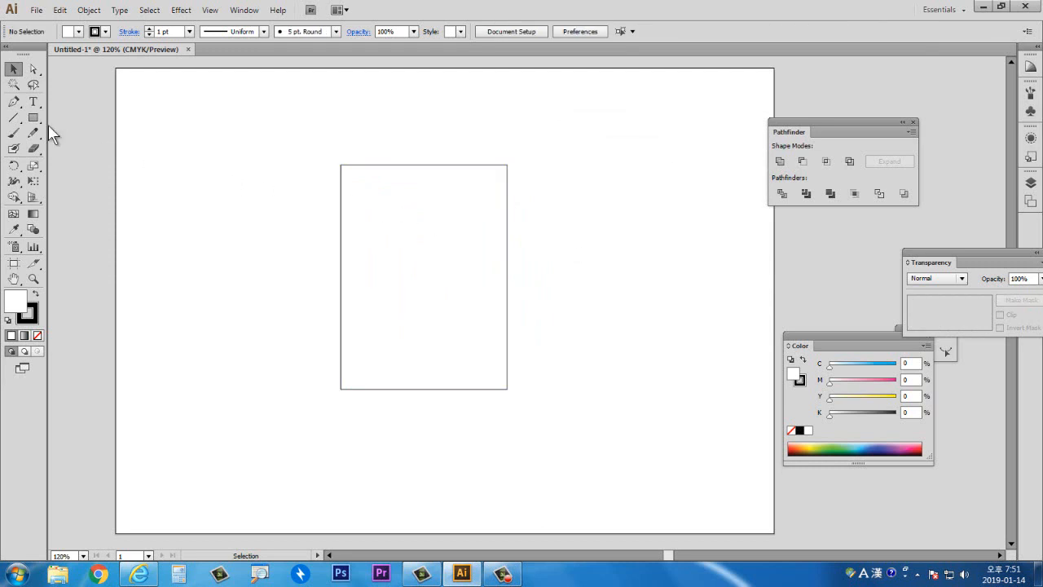
- Draw a rounded rectangle about 44 × 57 mm and four overlapping ellipses around the rectangle
left_click_drag(33, 117, 66, 132)
left_click_drag(299, 188, 396, 313)
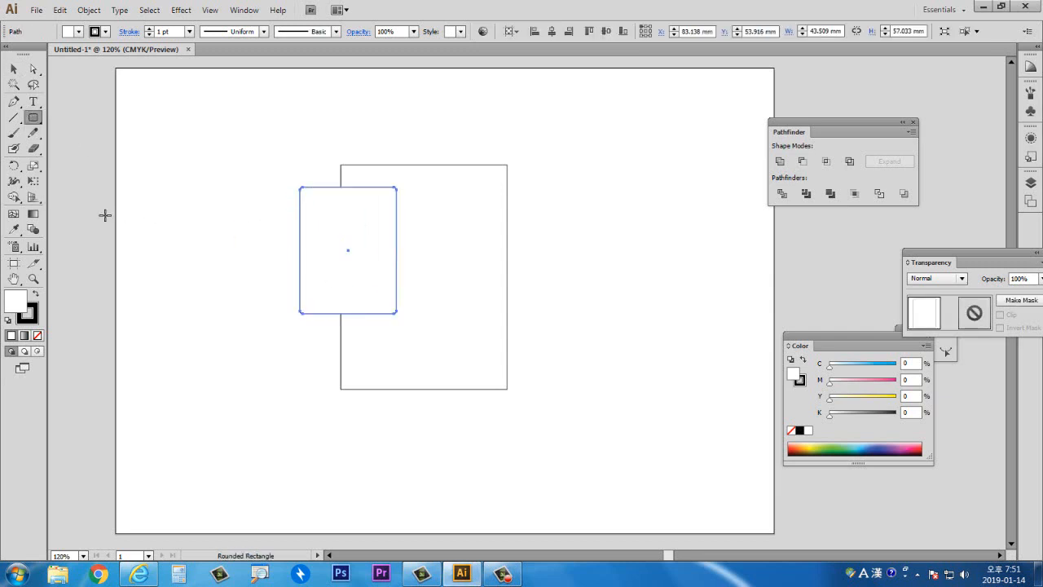
left_click_drag(34, 115, 66, 147)
left_click_drag(380, 223, 452, 343)
left_click_drag(484, 252, 552, 343)
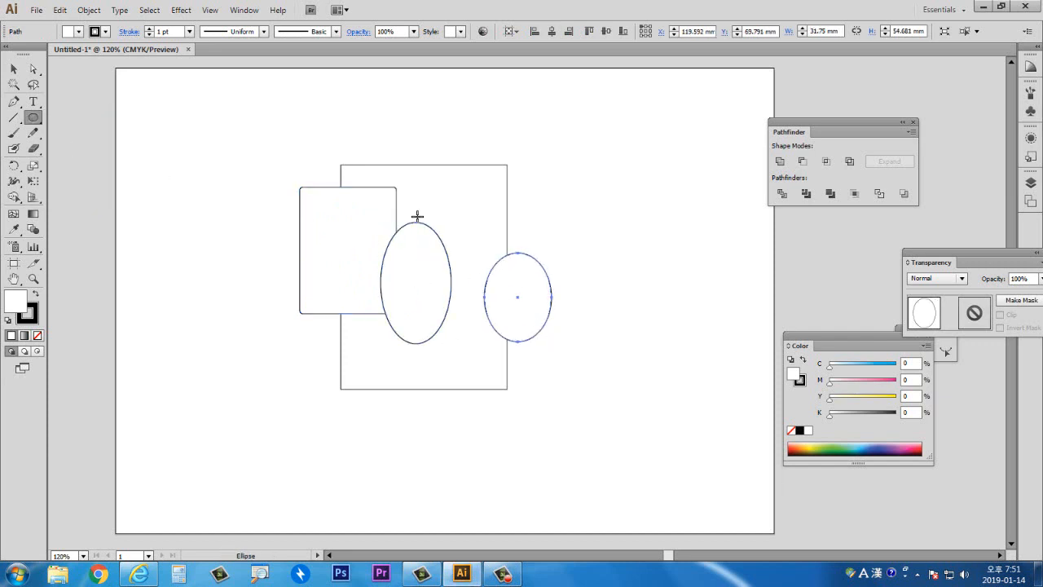
left_click_drag(383, 117, 464, 295)
left_click_drag(341, 321, 433, 438)
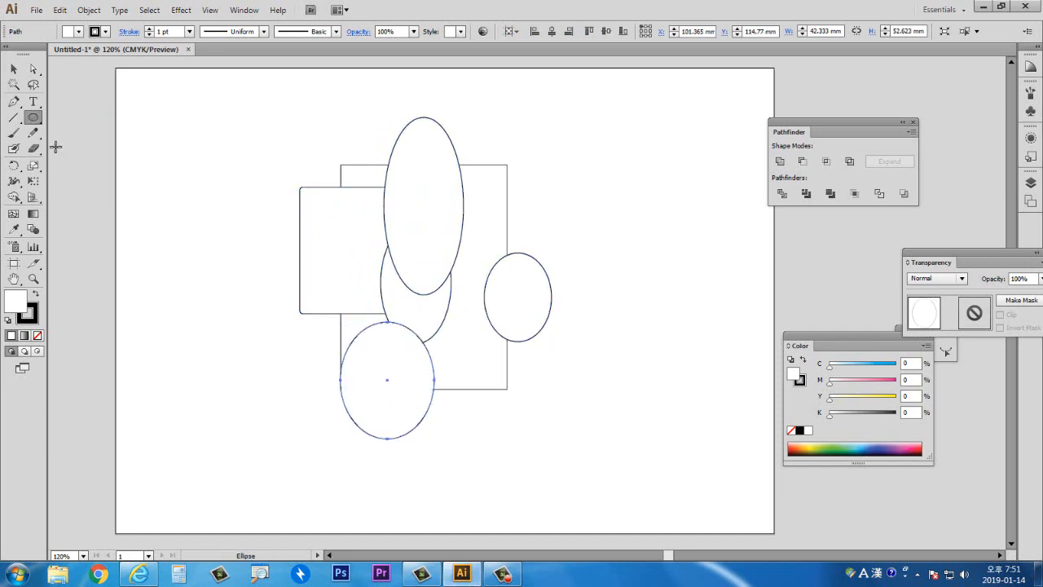
- Draw three stars over the shapes: a large one about 110 mm wide, a tiny one, and one about 55 mm wide
left_click_drag(36, 122, 84, 179)
left_click_drag(411, 347, 489, 445)
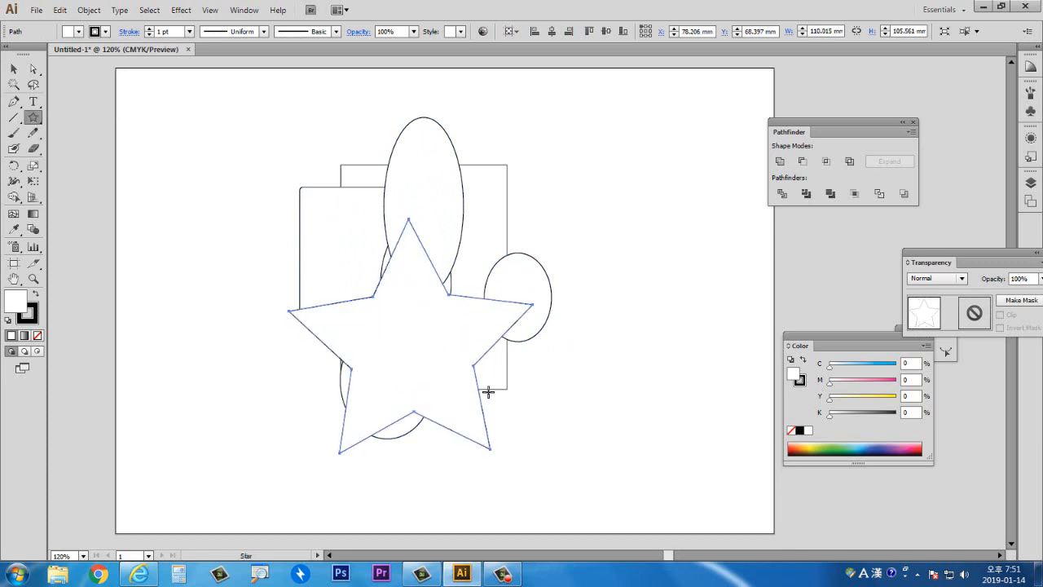
left_click_drag(495, 370, 515, 393)
left_click_drag(412, 176, 356, 144)
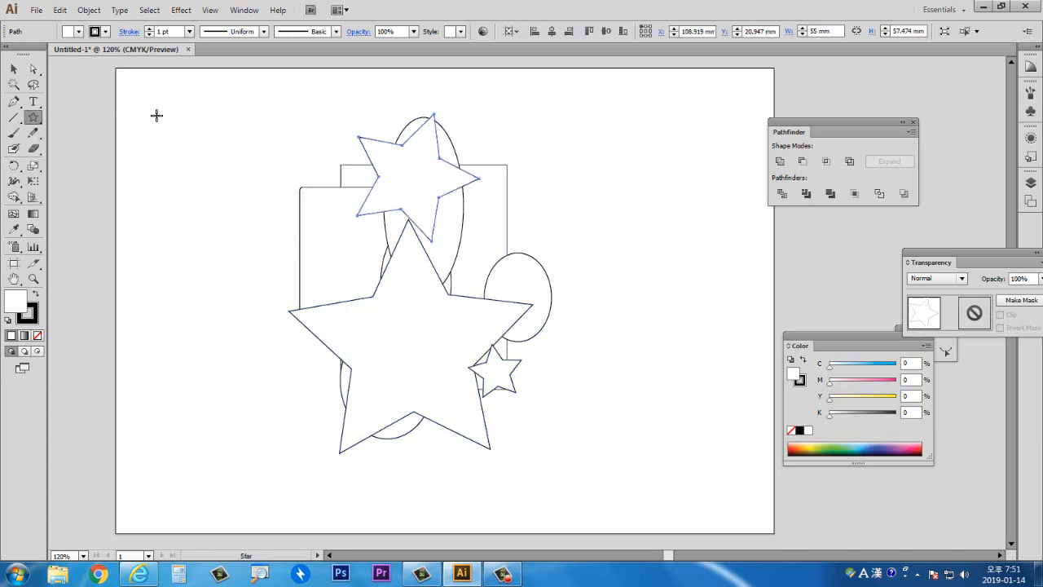
- Select all the shapes and group them together
left_click(14, 70)
left_click(194, 192)
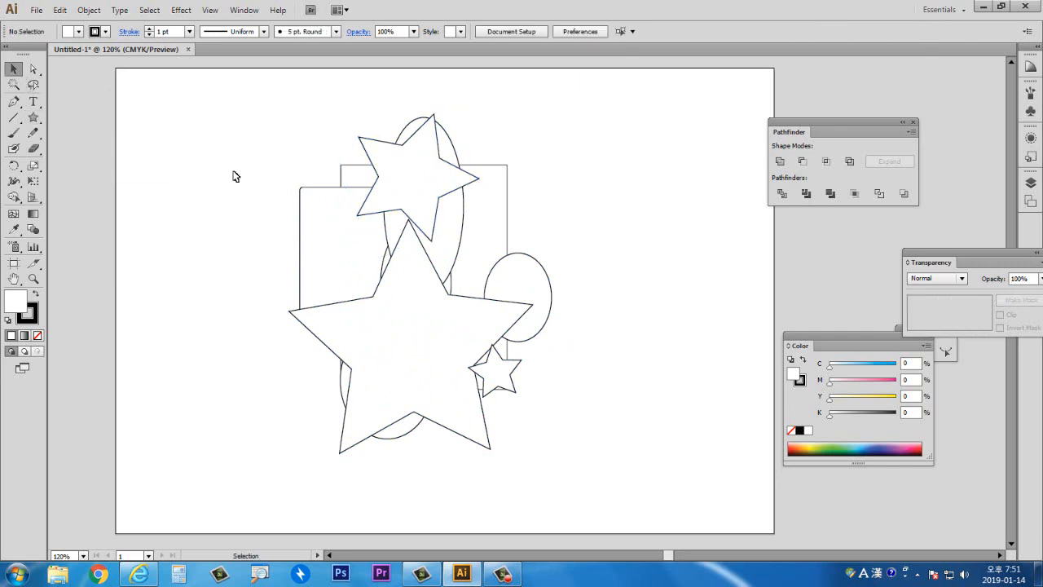
left_click_drag(284, 106, 557, 469)
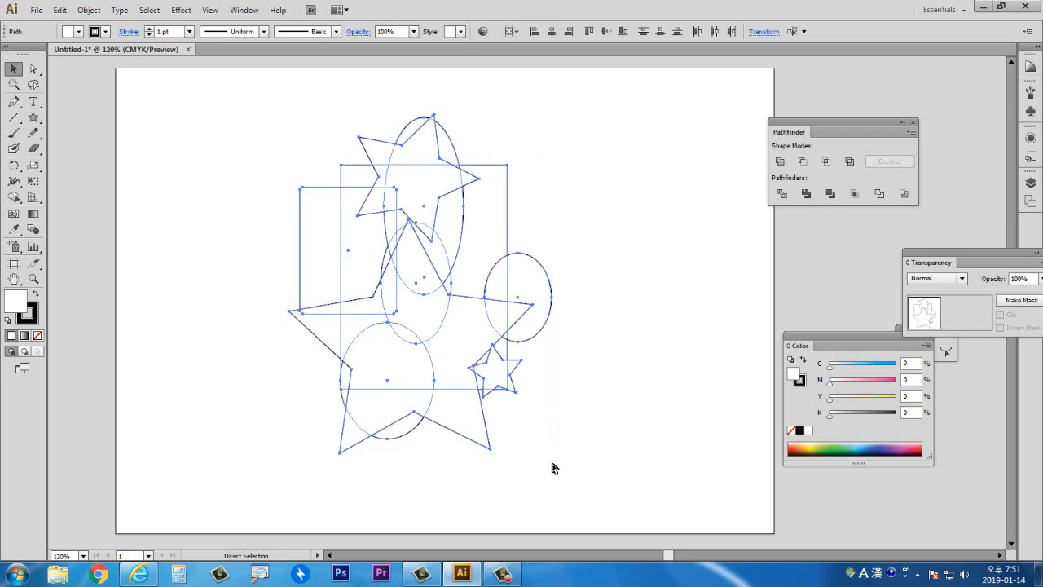
key("ctrl+g")
- Move the large rectangle's top-right corner slightly up and inward with the Direct Selection tool
left_click(34, 68)
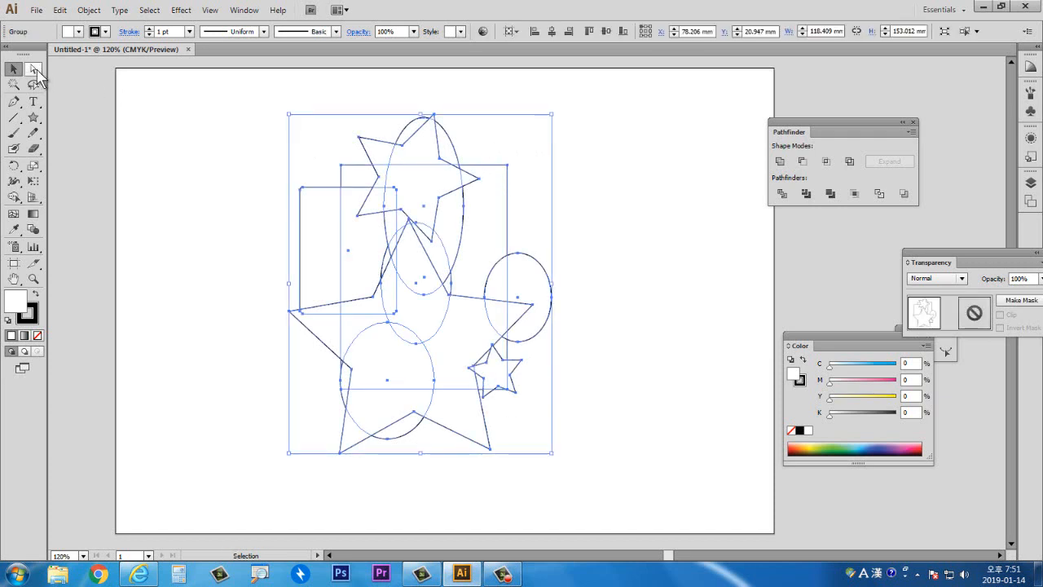
left_click(226, 163)
left_click_drag(507, 165, 487, 153)
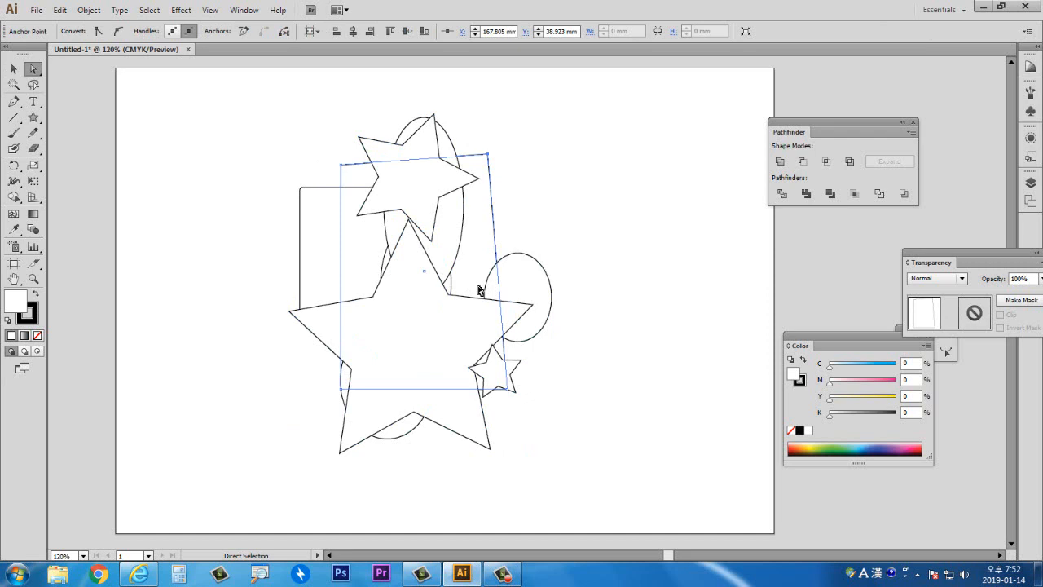
left_click(564, 214)
- Apply Free Distort to the whole group, pulling its top-left corner right and its bottom-left corner out to the left
left_click(13, 68)
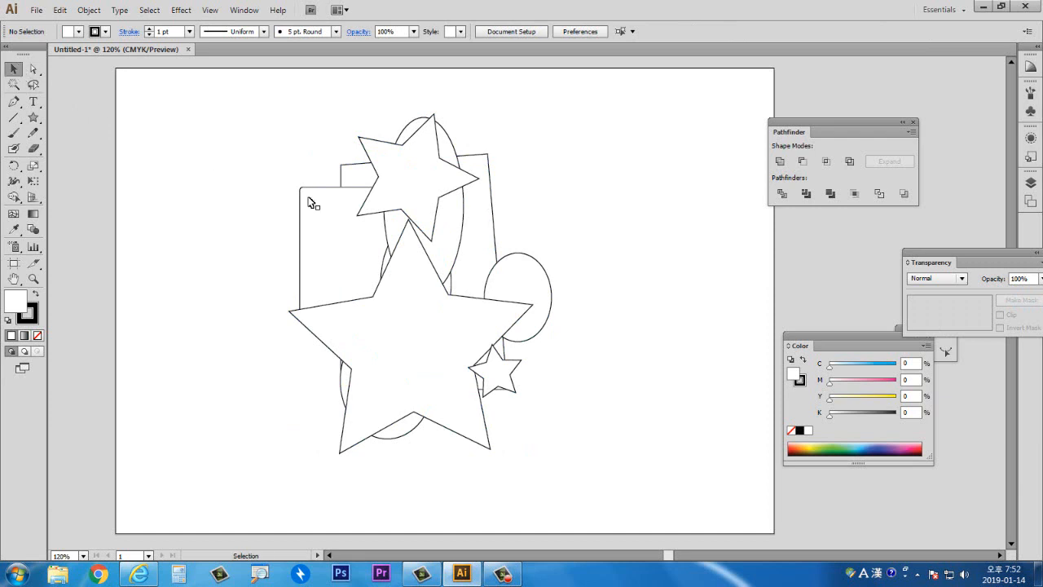
left_click(310, 200)
left_click(261, 180)
left_click_drag(258, 111, 554, 391)
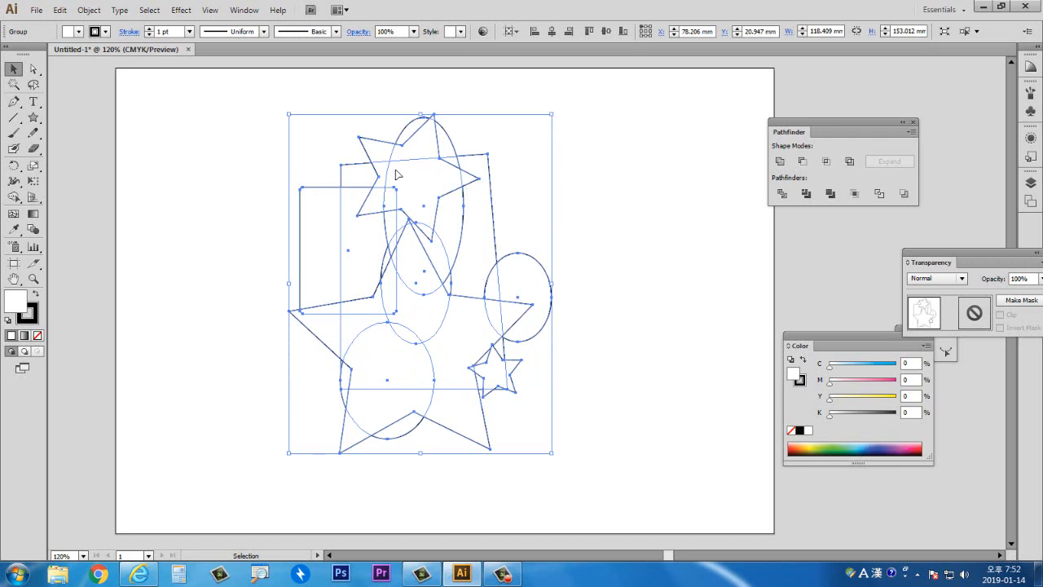
left_click(181, 9)
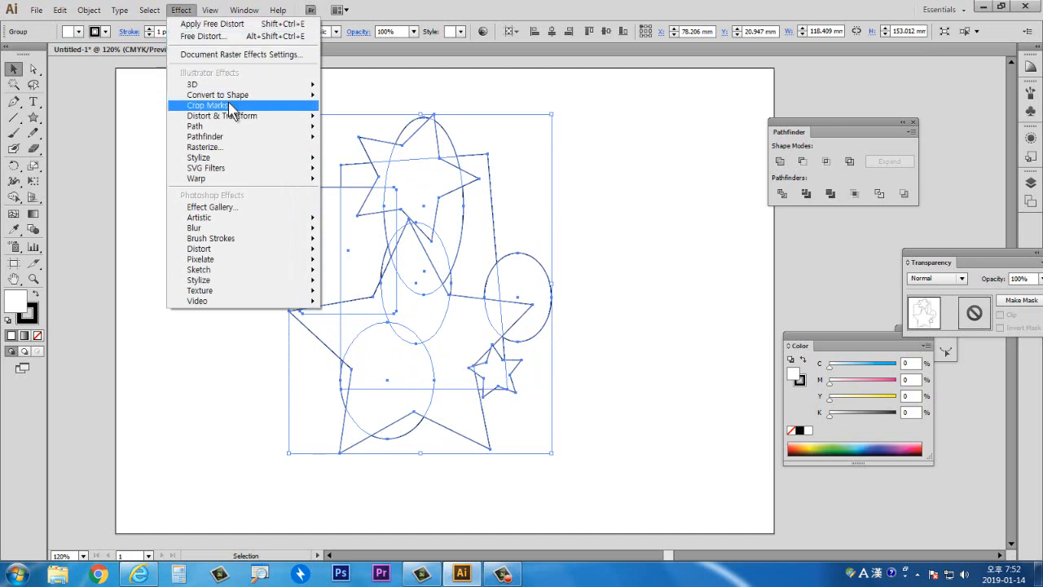
mouse_move(238, 118)
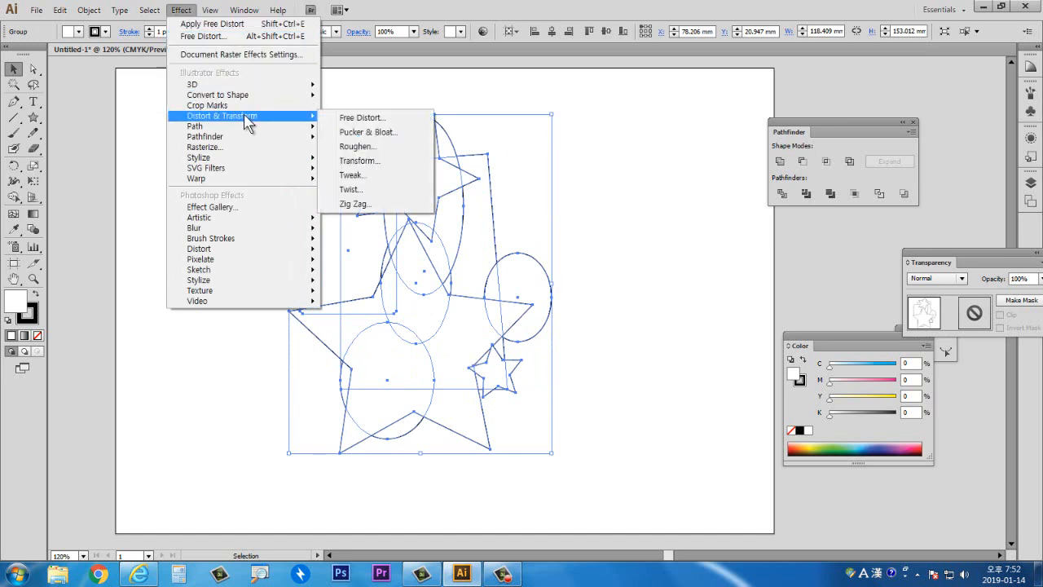
left_click(348, 120)
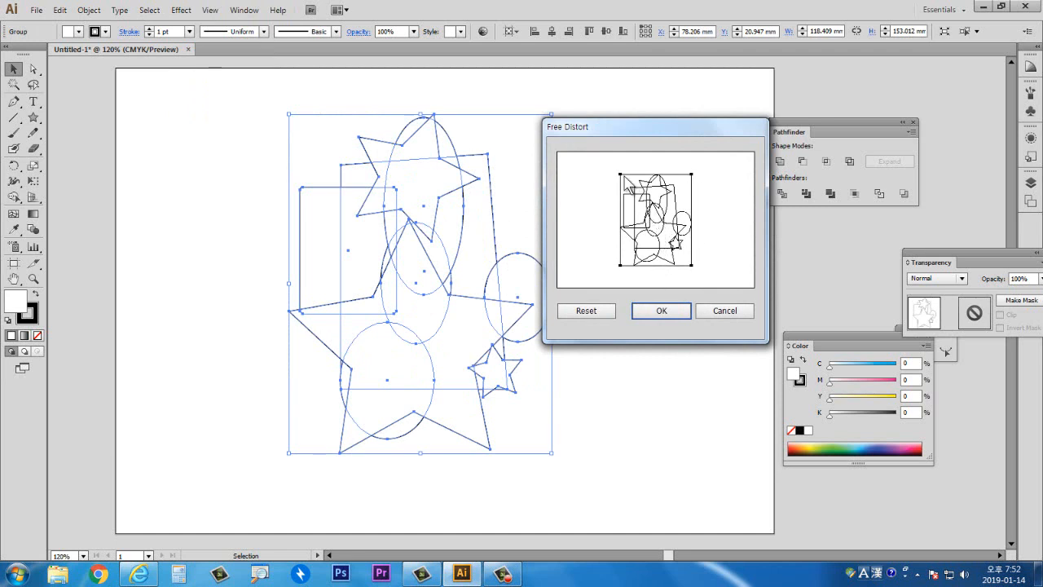
left_click_drag(621, 175, 671, 174)
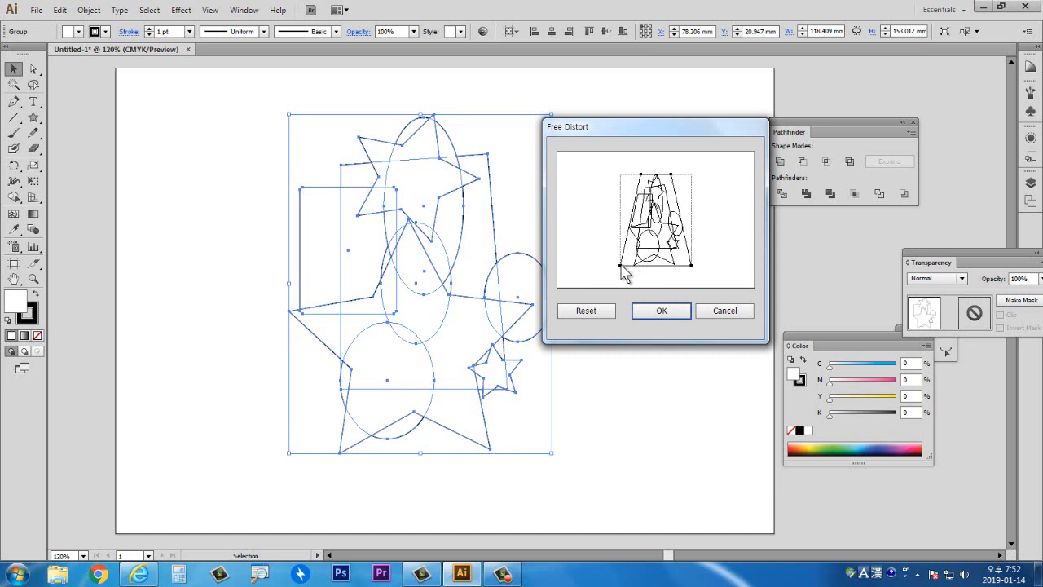
left_click_drag(621, 265, 567, 225)
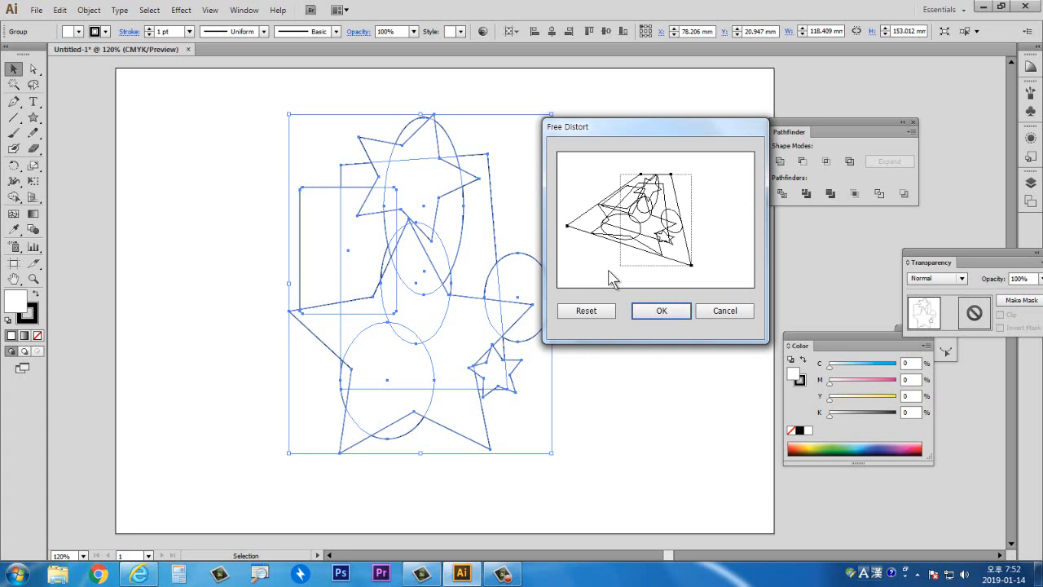
left_click(646, 313)
left_click(646, 297)
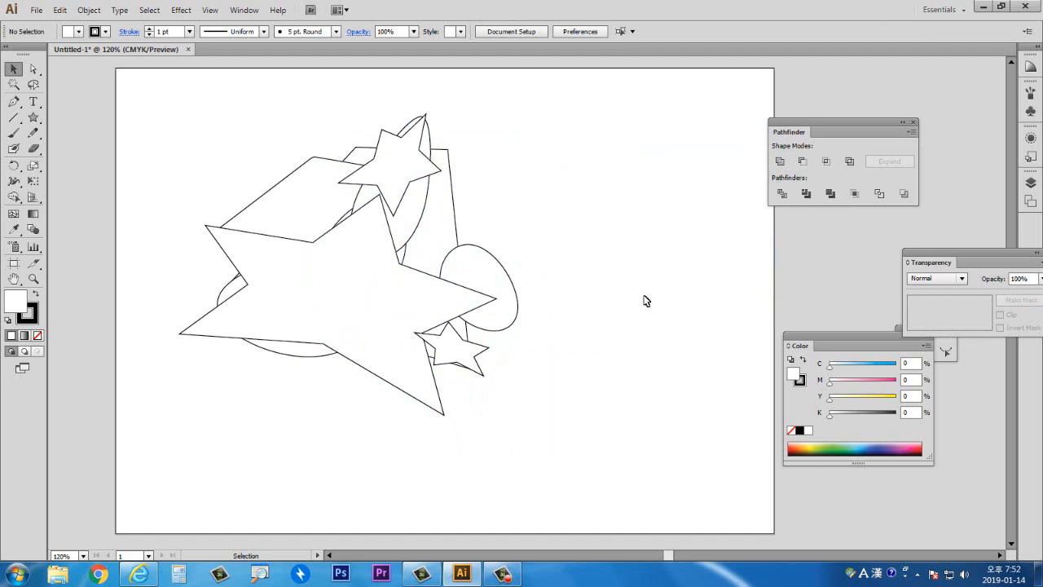
left_click(405, 276)
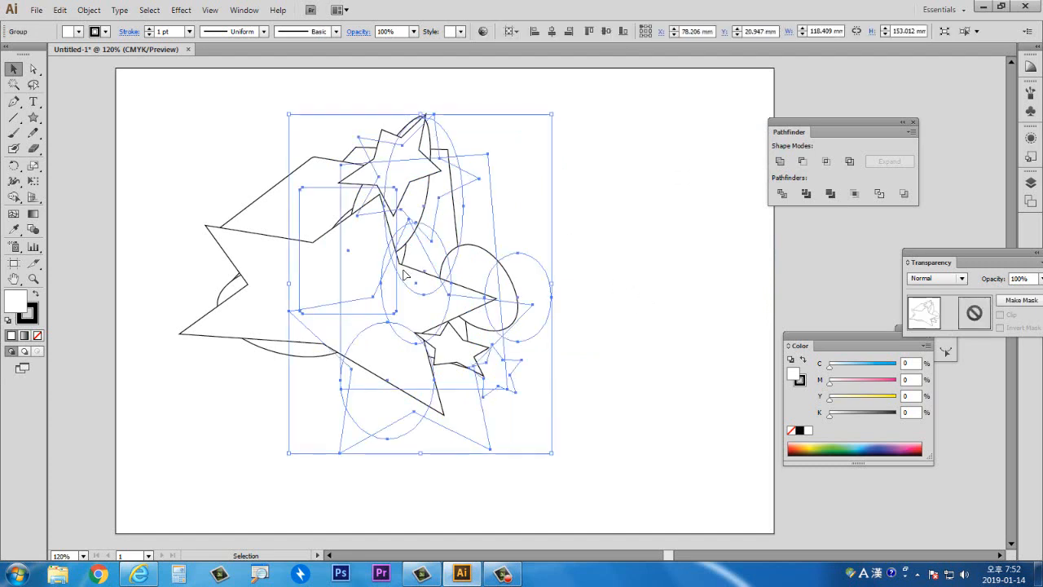
key("ctrl+shift+a")
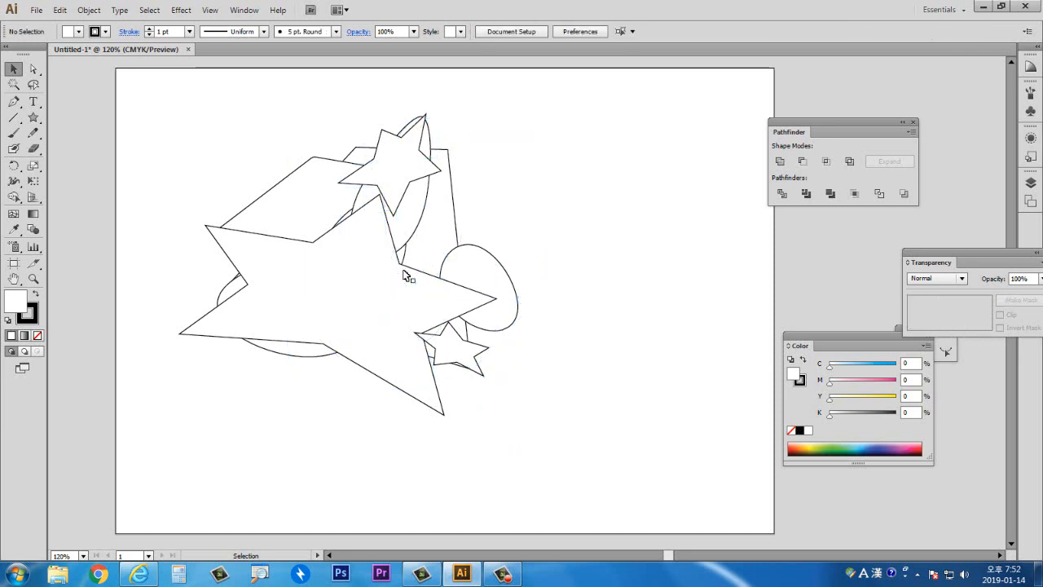
- Select all the distorted shapes and delete them
left_click(501, 574)
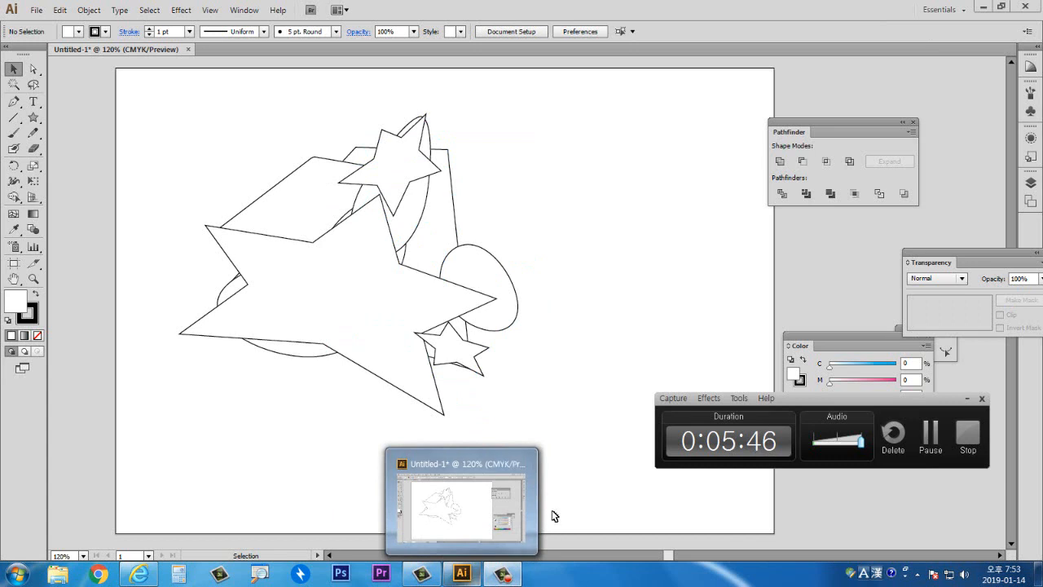
left_click(581, 446)
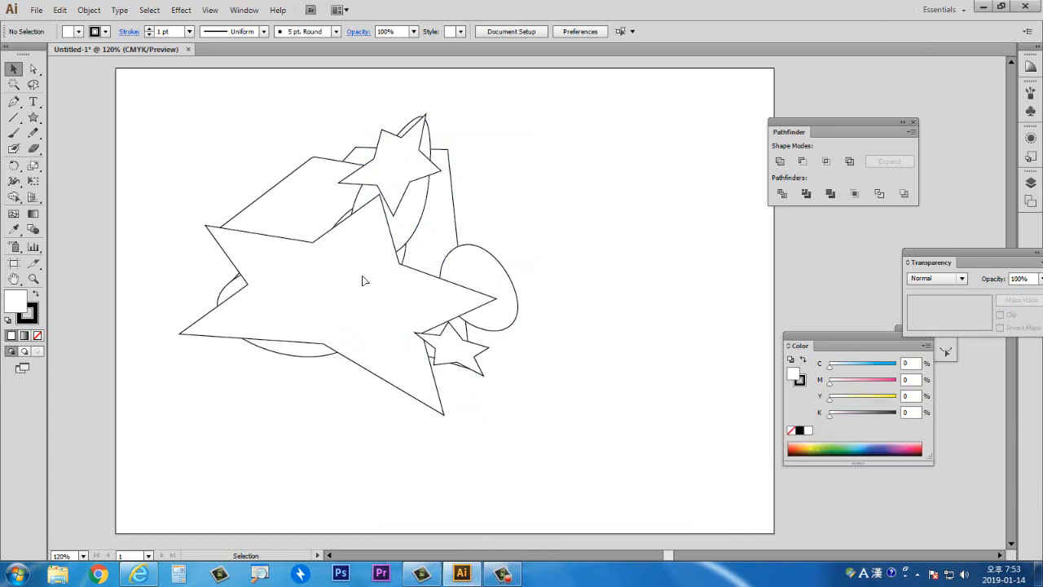
left_click_drag(365, 279, 434, 297)
key("Delete")
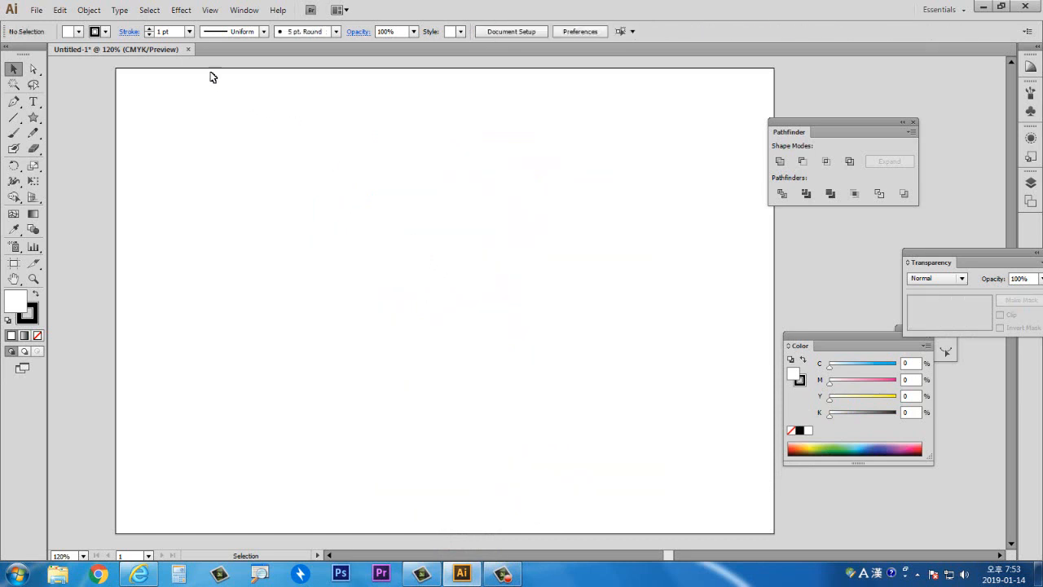
left_click(181, 10)
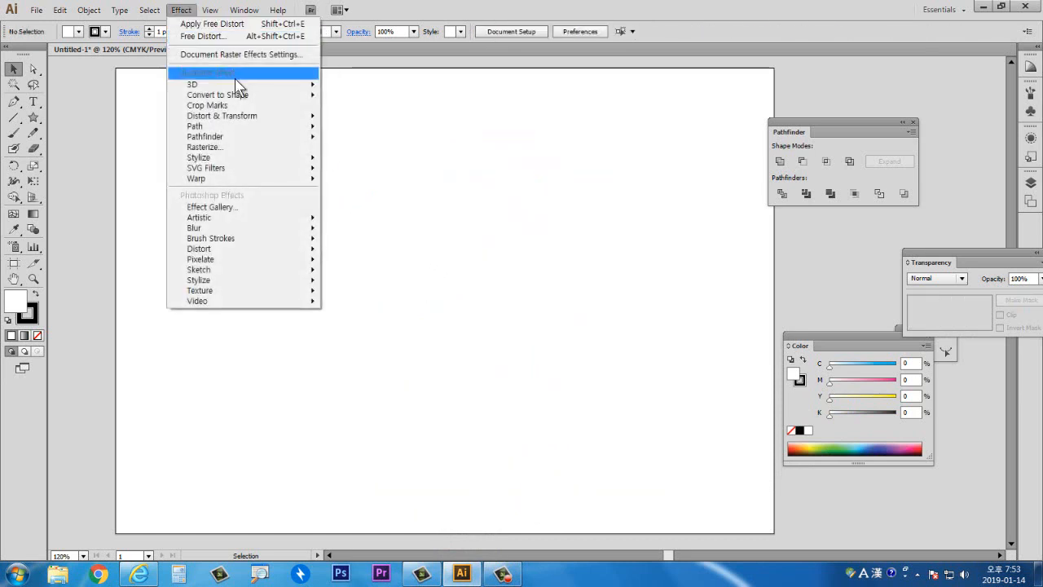
mouse_move(253, 120)
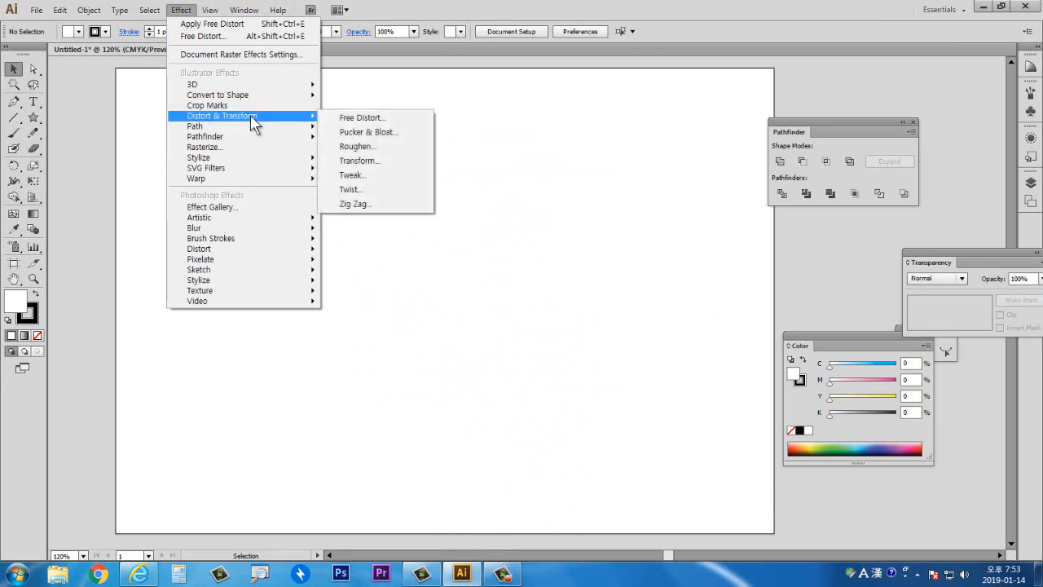
left_click(414, 133)
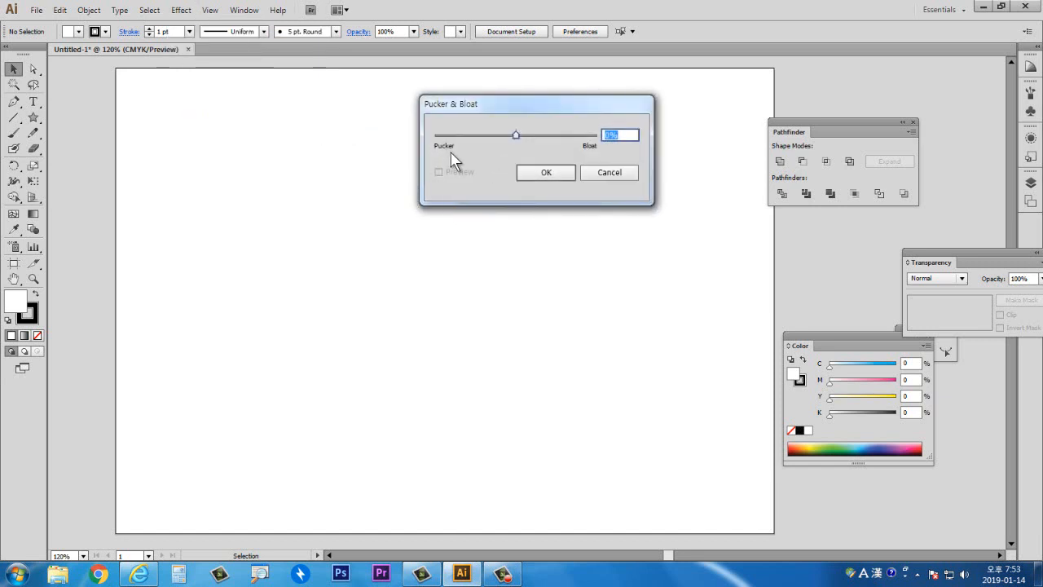
left_click_drag(515, 141, 539, 138)
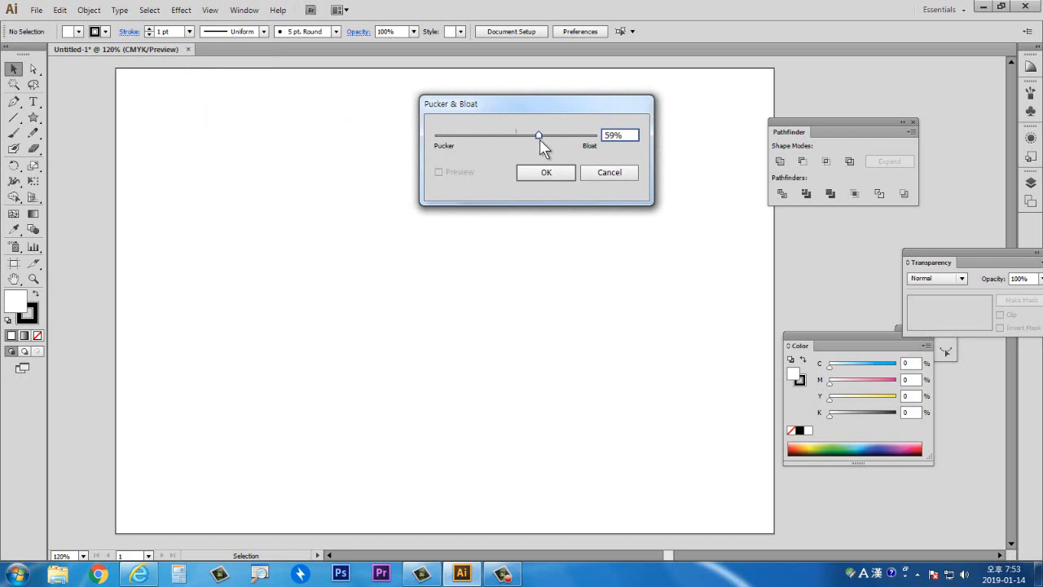
left_click(603, 174)
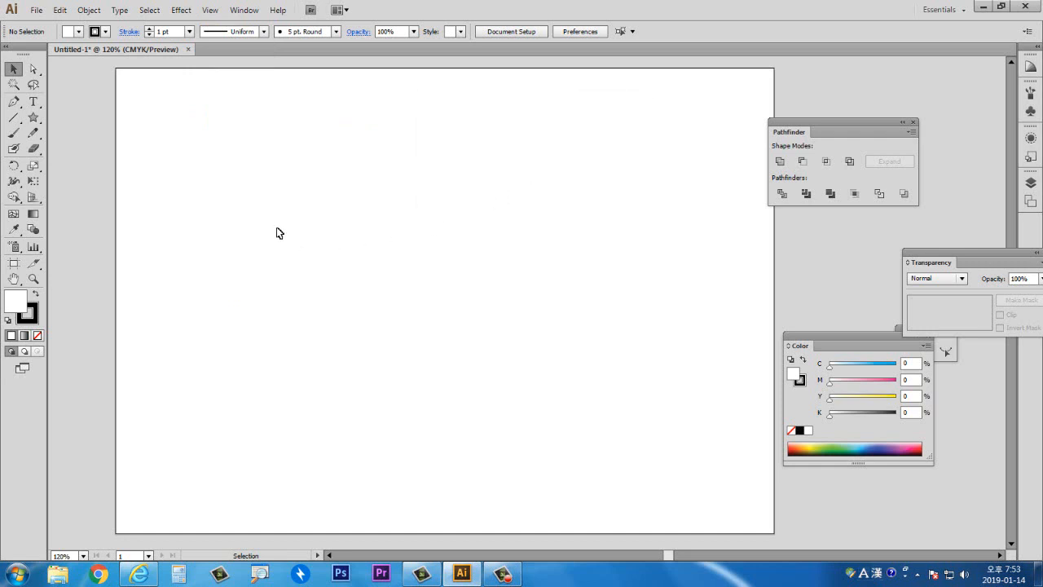
- Draw a rectangle about 61 × 69 mm near the artboard's centre and move it slightly up and left
left_click(33, 117)
left_click(70, 118)
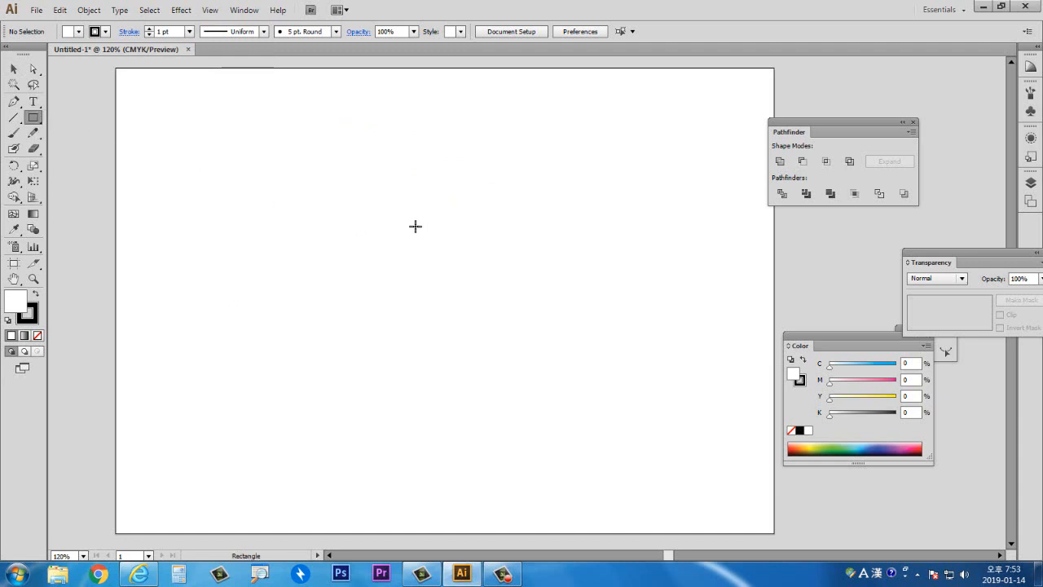
left_click_drag(397, 225, 528, 366)
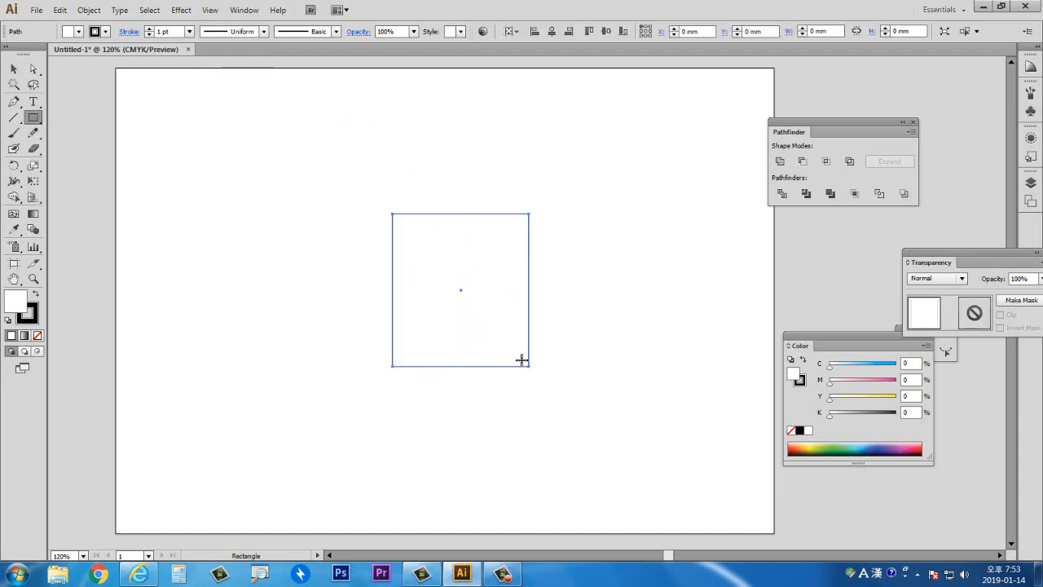
left_click(13, 68)
left_click_drag(447, 288, 403, 269)
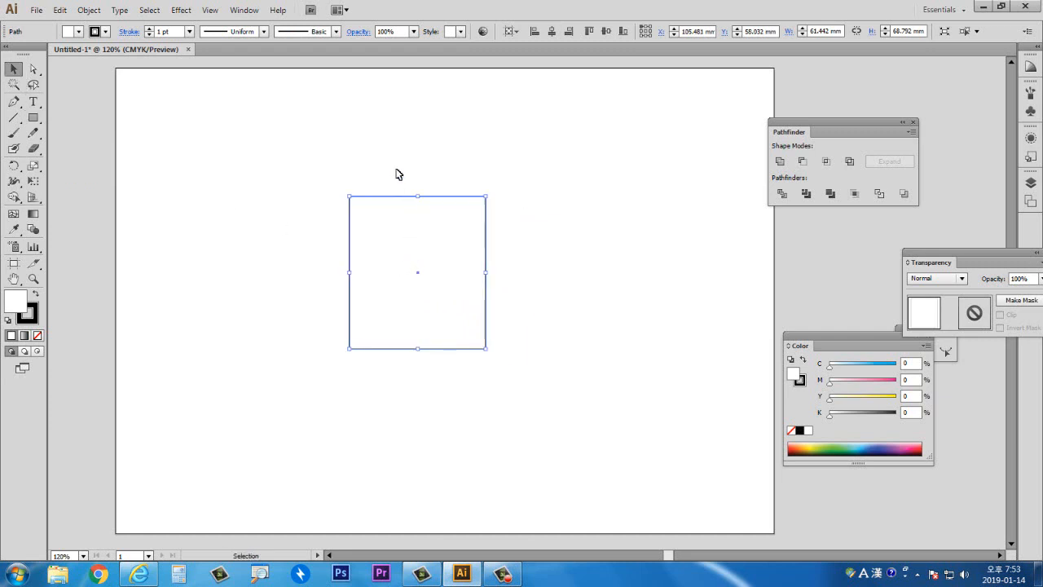
- Apply Pucker & Bloat to the rectangle with preview on, bloating it to 110%, and deselect it
left_click(188, 11)
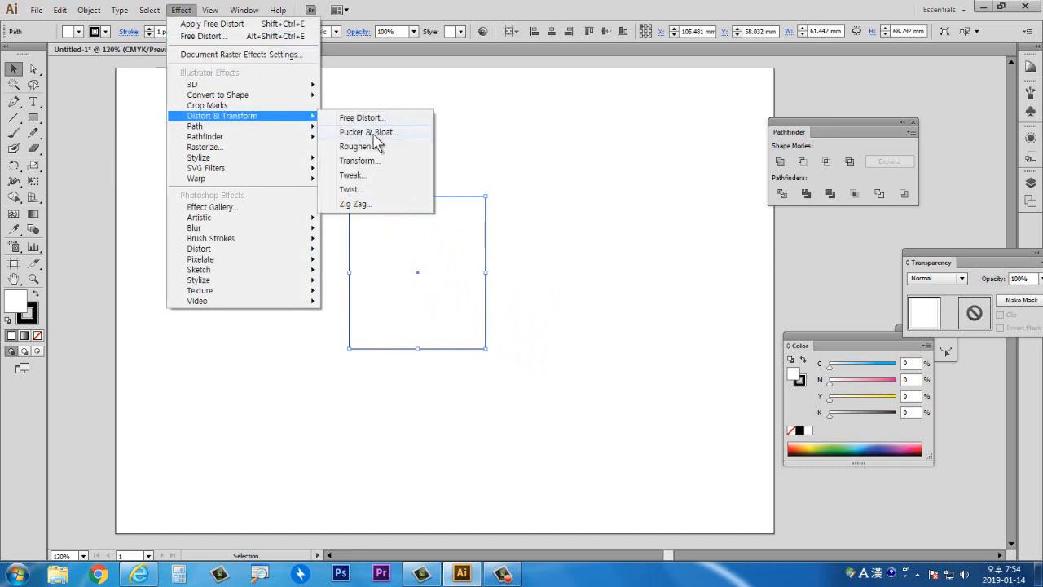
left_click(376, 136)
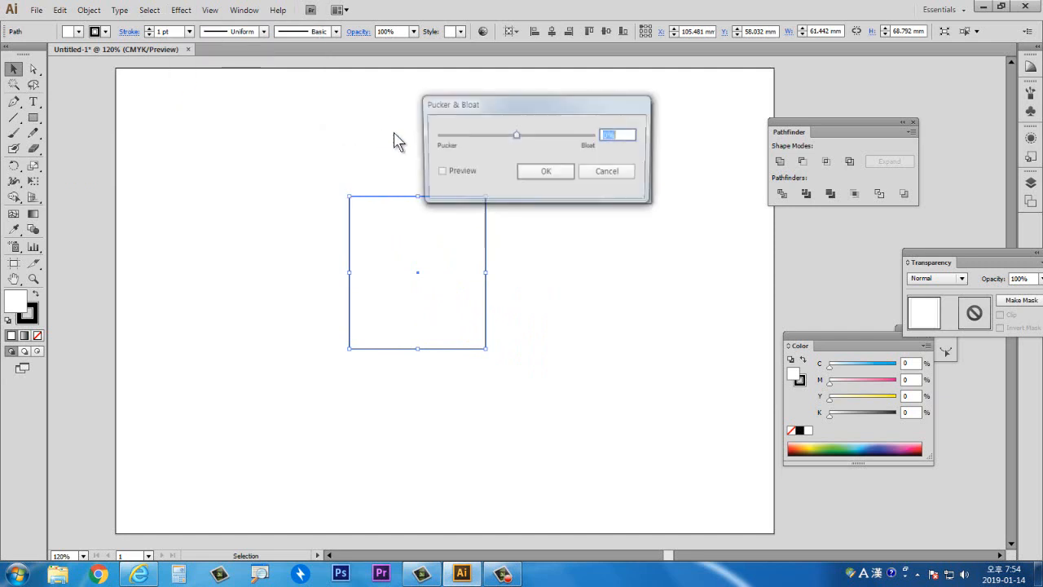
left_click_drag(460, 113, 628, 169)
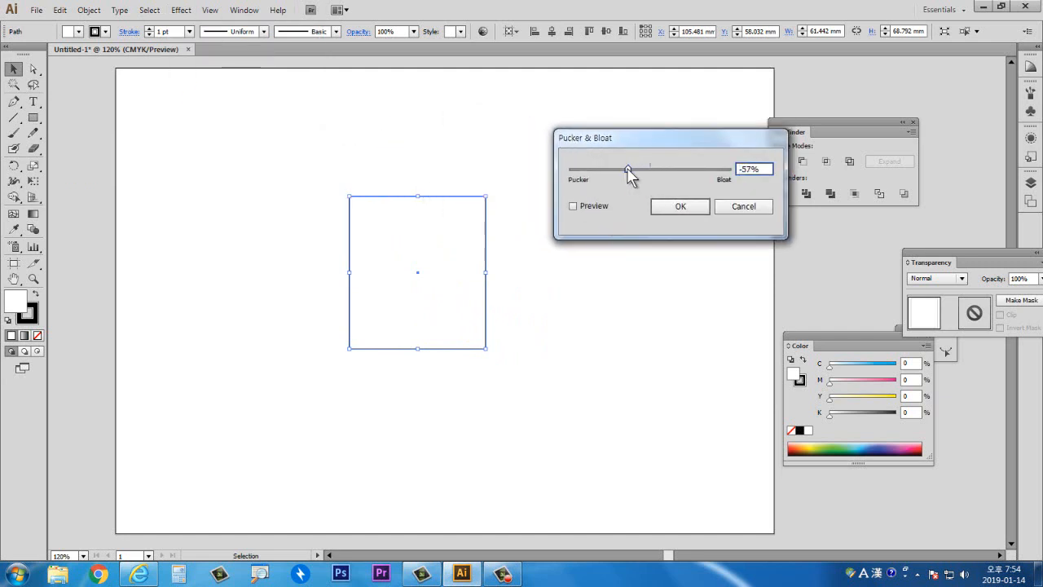
left_click(573, 207)
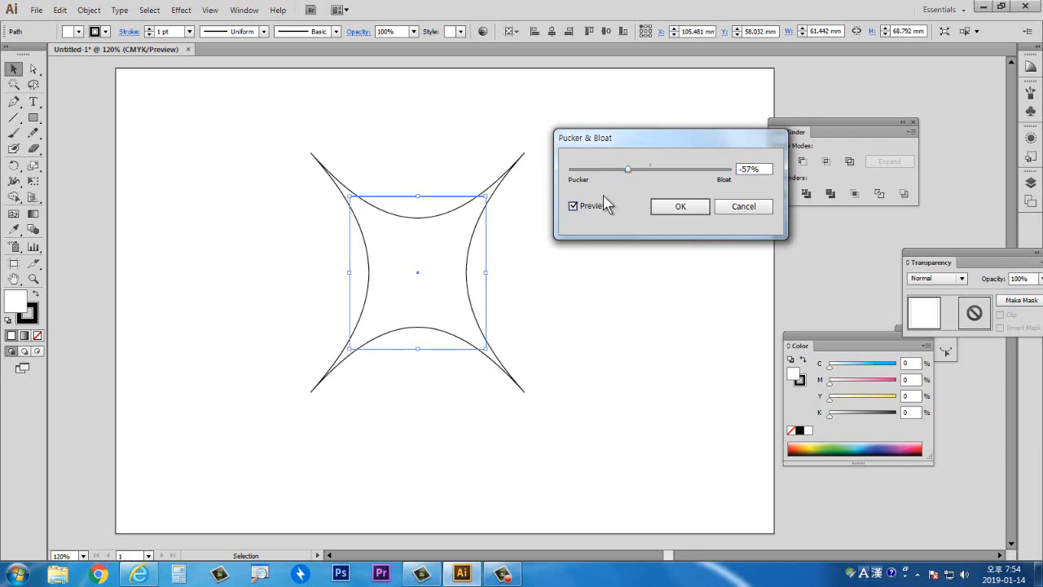
left_click_drag(629, 170, 691, 170)
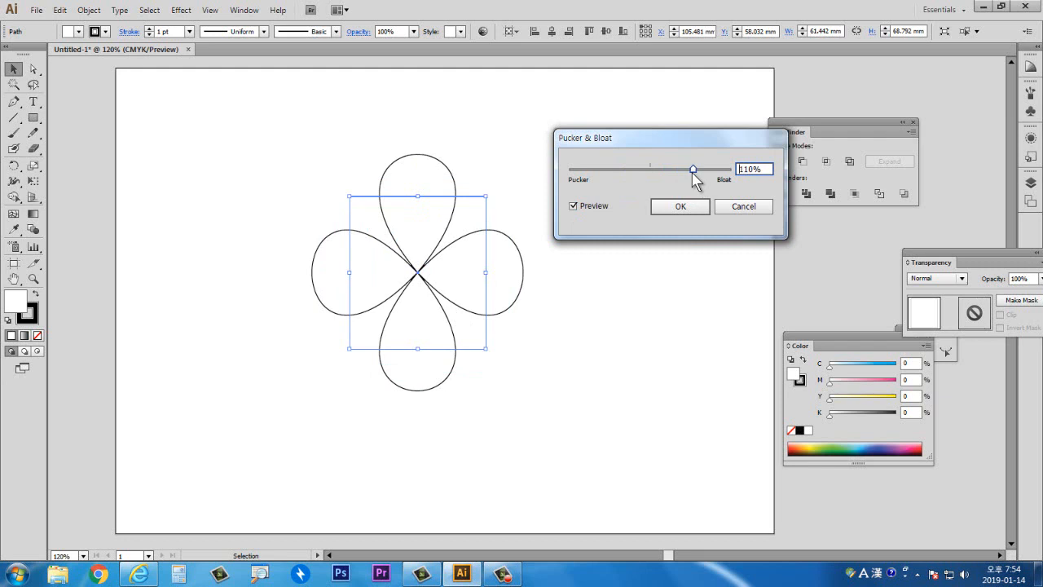
left_click(668, 211)
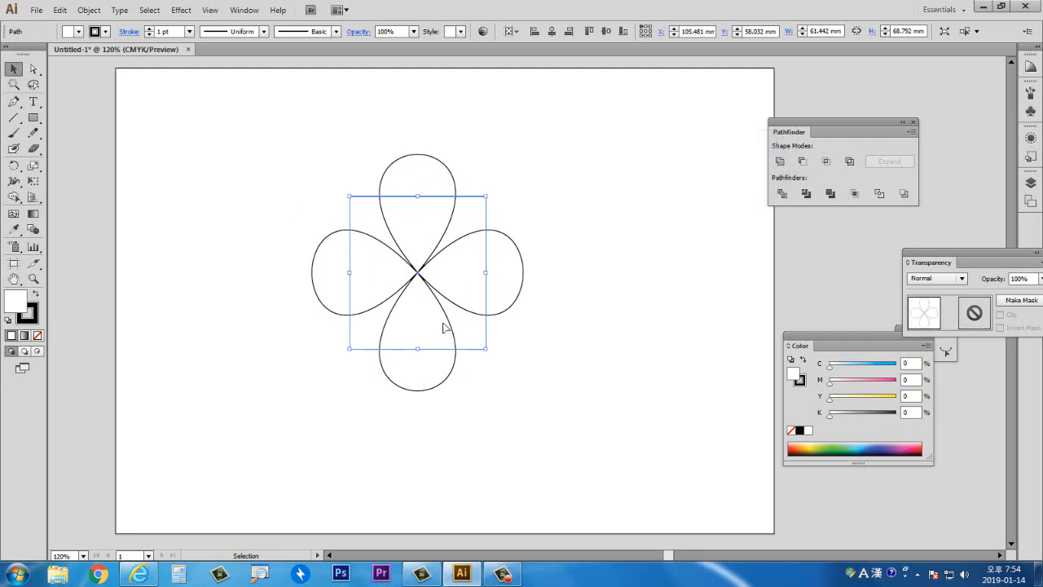
left_click(605, 265)
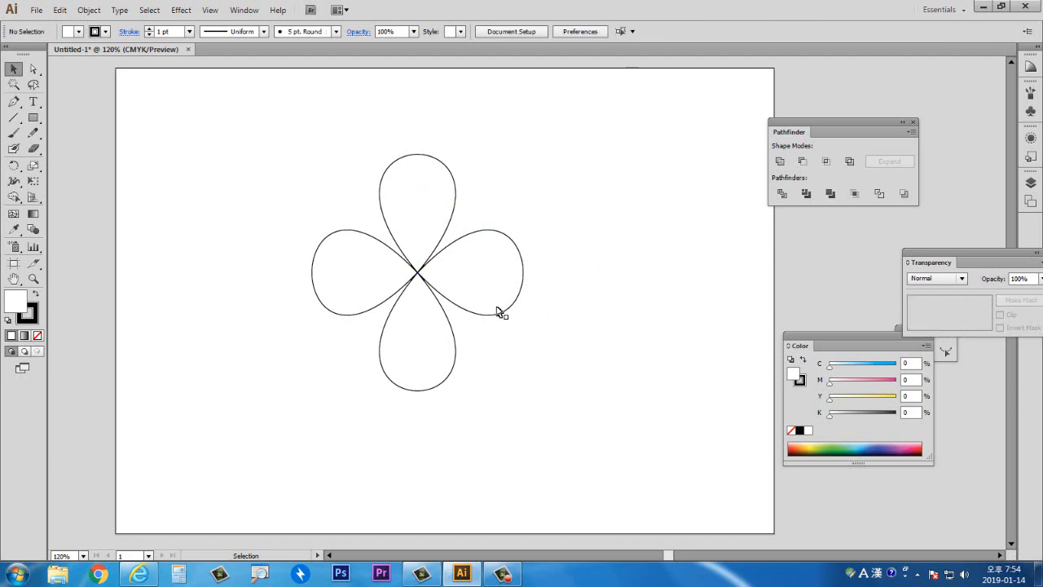
- Select the bloated shape and delete it
left_click(457, 302)
key("Delete")
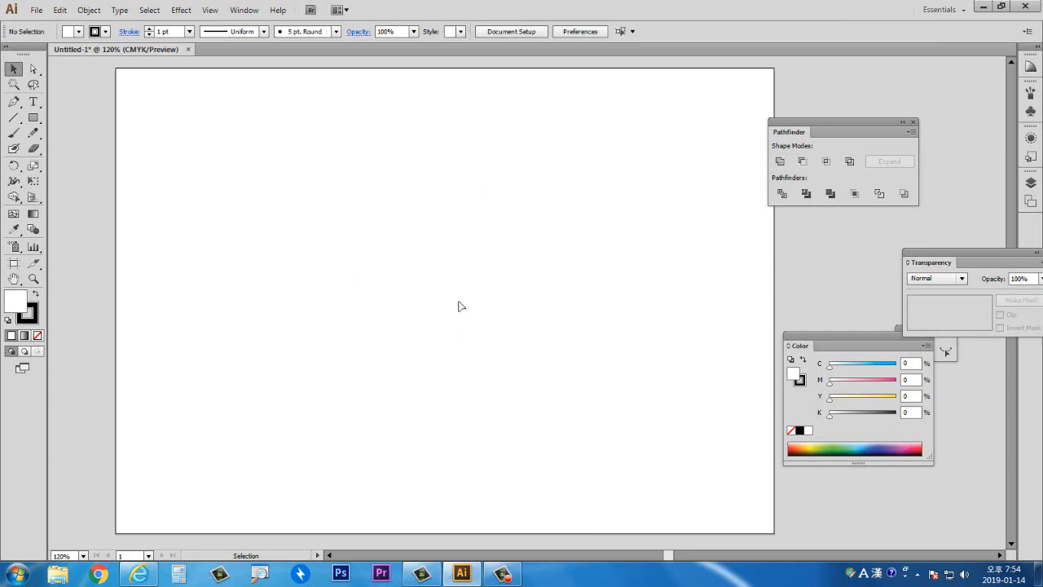
- Draw a hexagon about 91 × 83 mm with the Polygon tool left of the artboard's centre
left_click(32, 118)
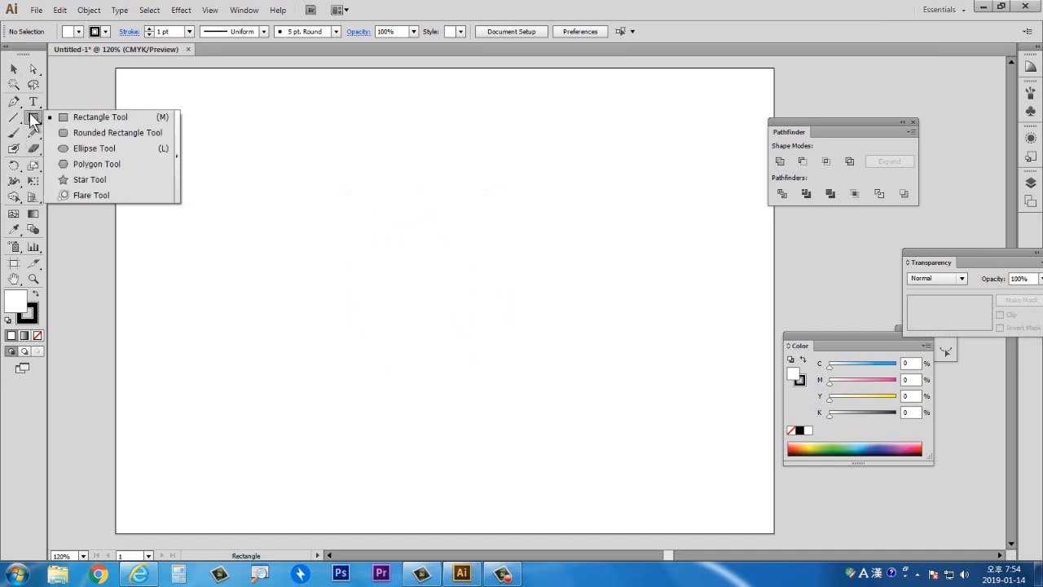
left_click(92, 163)
left_click_drag(400, 260, 457, 335)
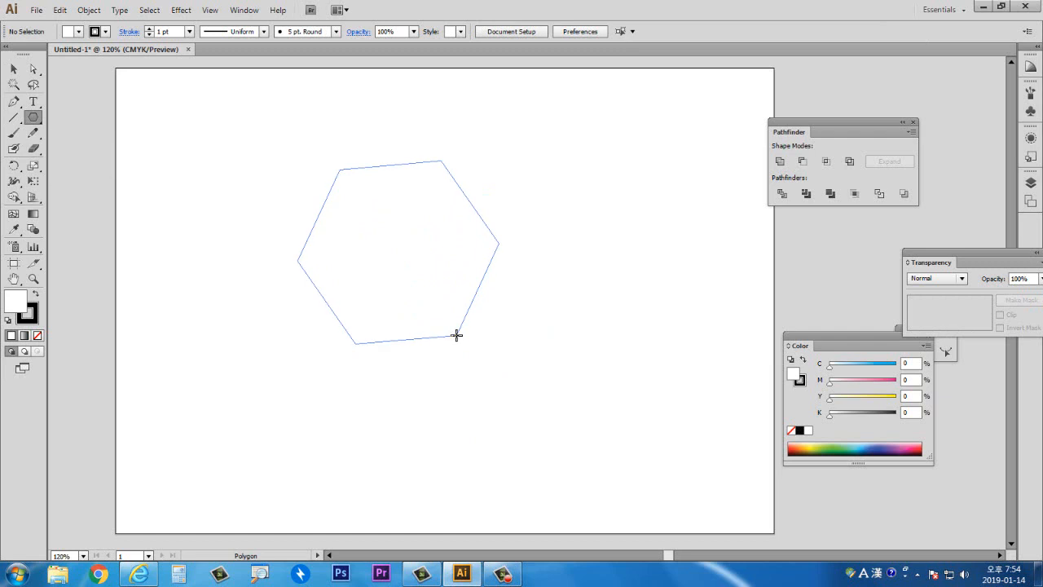
- Apply Pucker & Bloat to the hexagon with preview on, bloating it to 114% into a flower, and deselect it
left_click(180, 10)
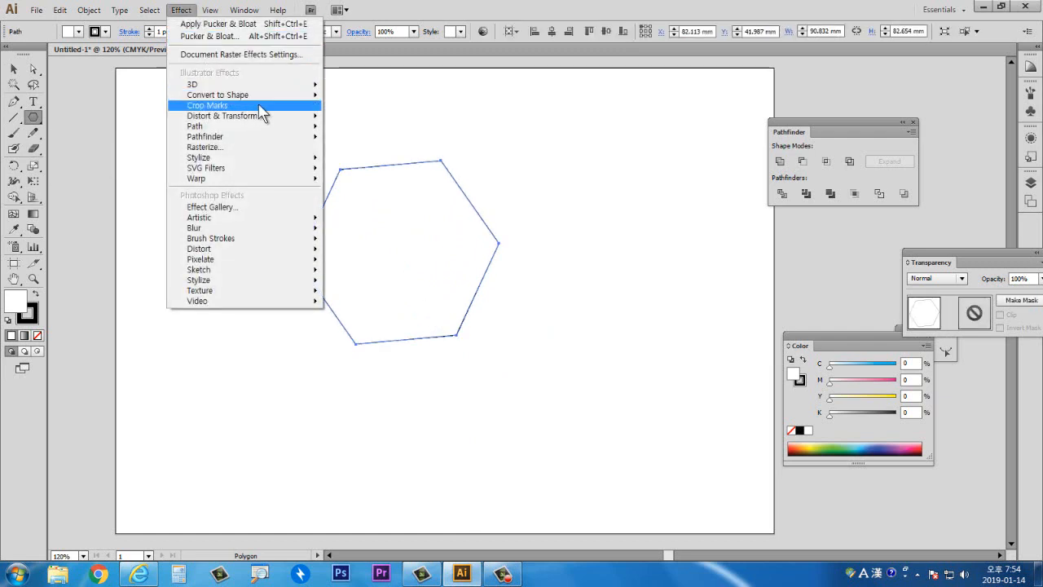
mouse_move(293, 115)
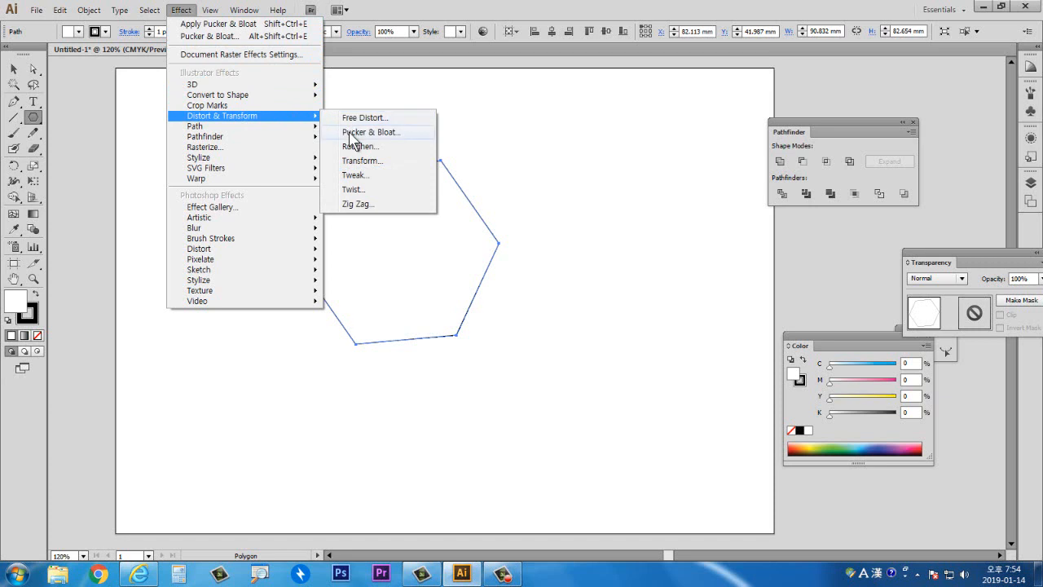
left_click(358, 132)
left_click(602, 170)
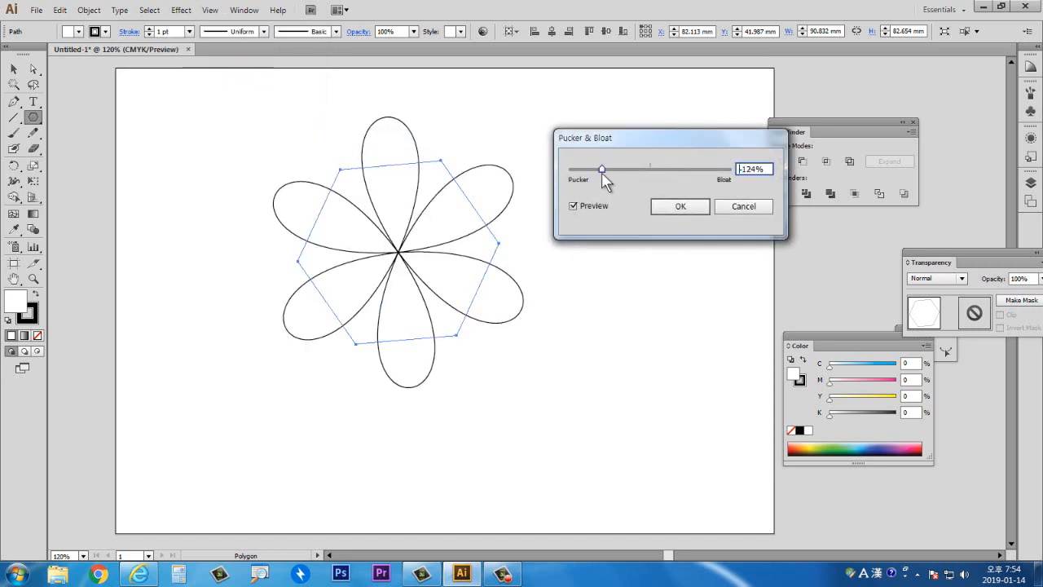
left_click_drag(601, 169, 636, 170)
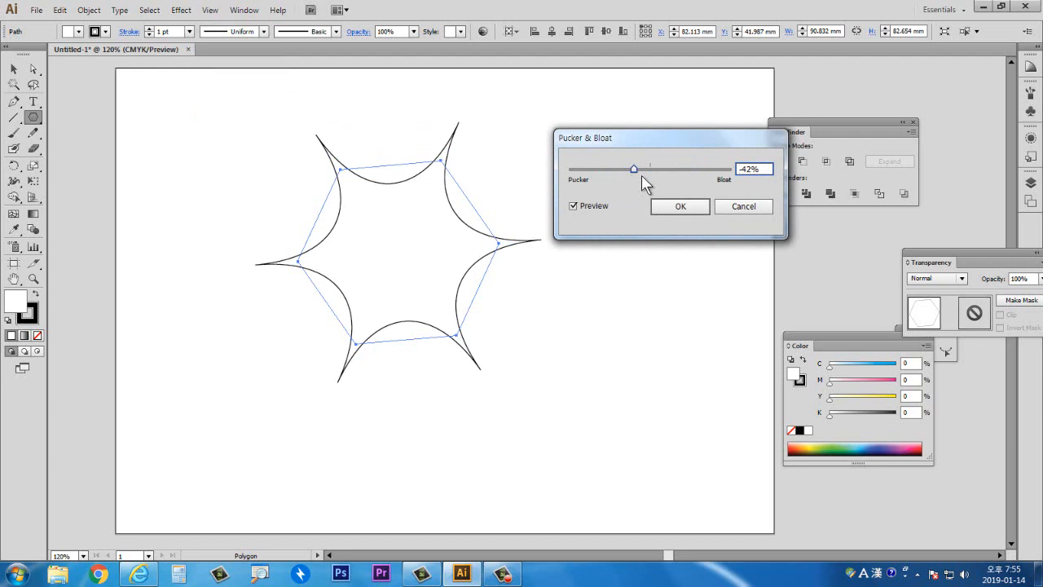
left_click_drag(670, 177, 682, 181)
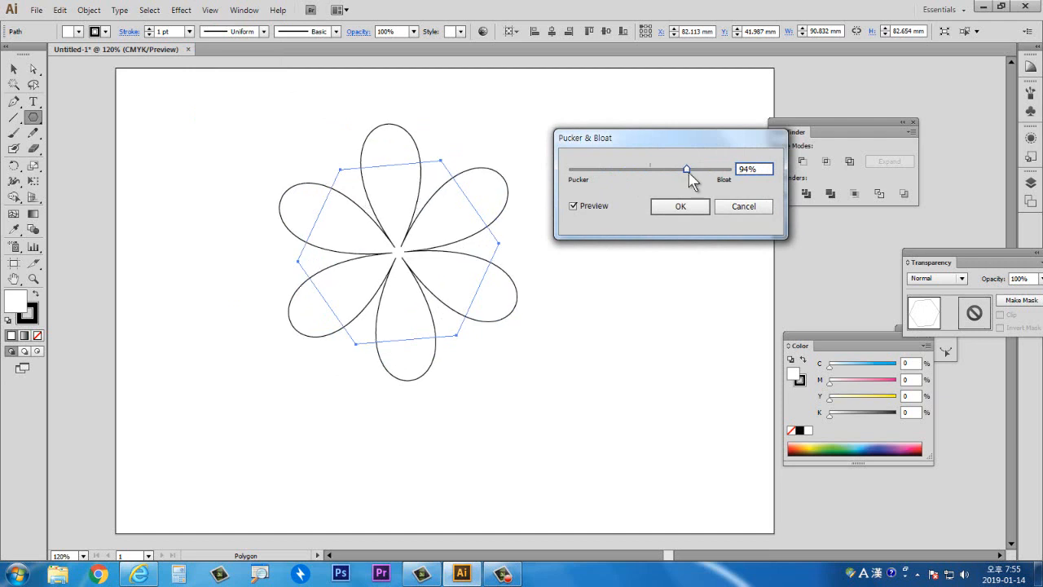
left_click(696, 172)
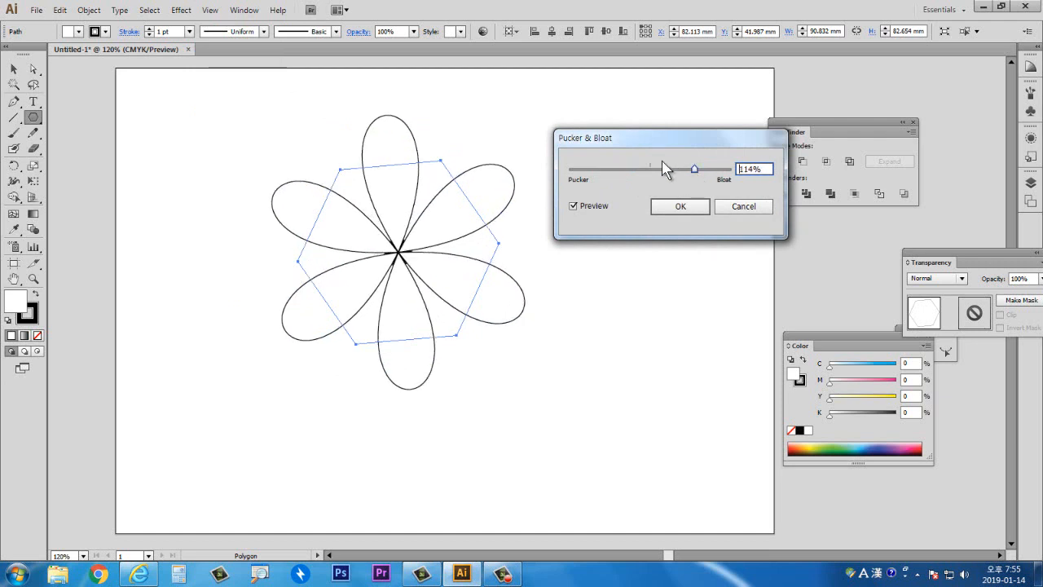
left_click(681, 207)
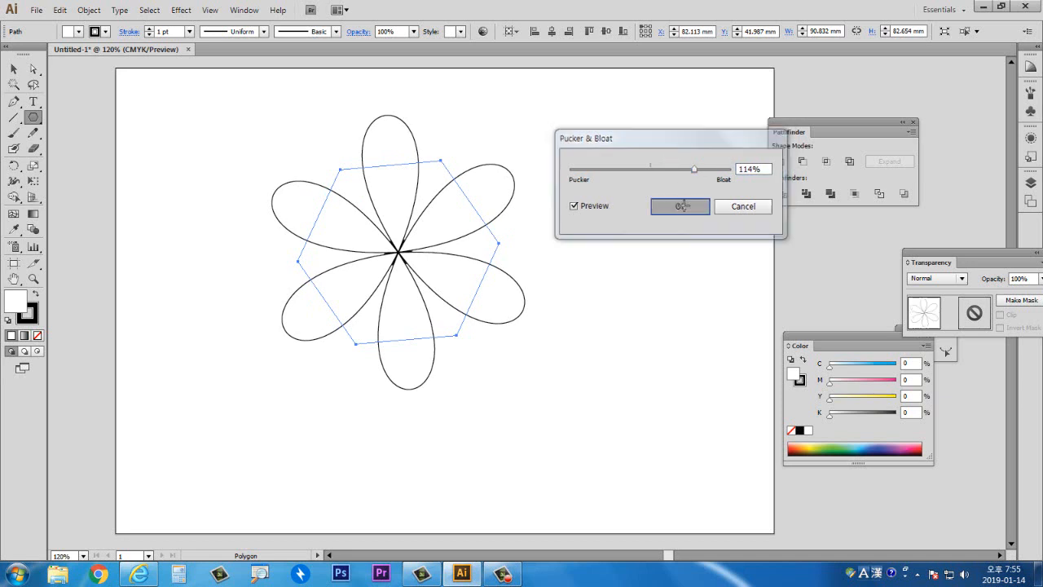
left_click(13, 69)
left_click(176, 160)
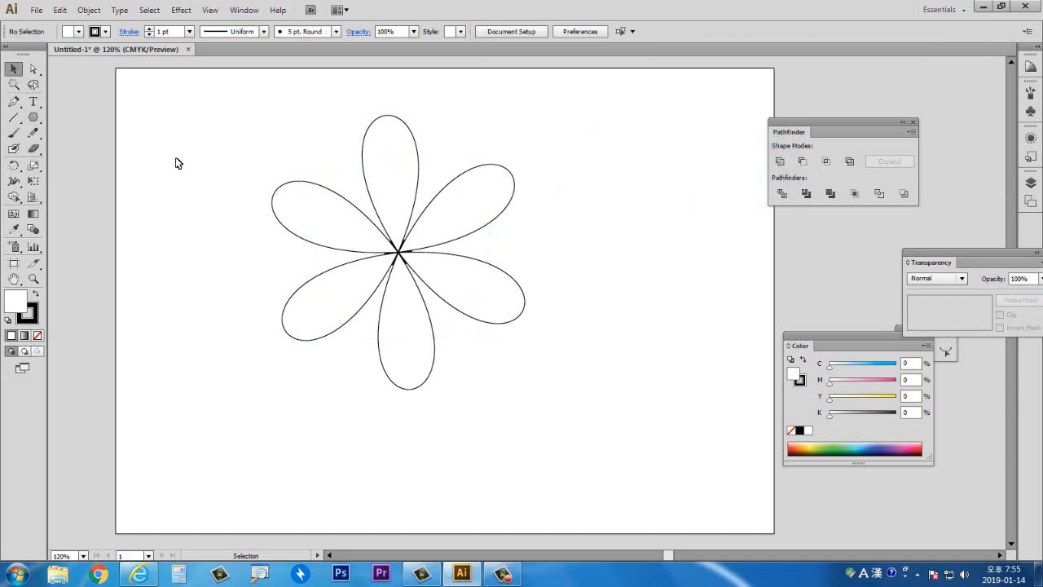
- Move the flower slightly right and fill it with a coral red colour
left_click_drag(414, 261, 429, 260)
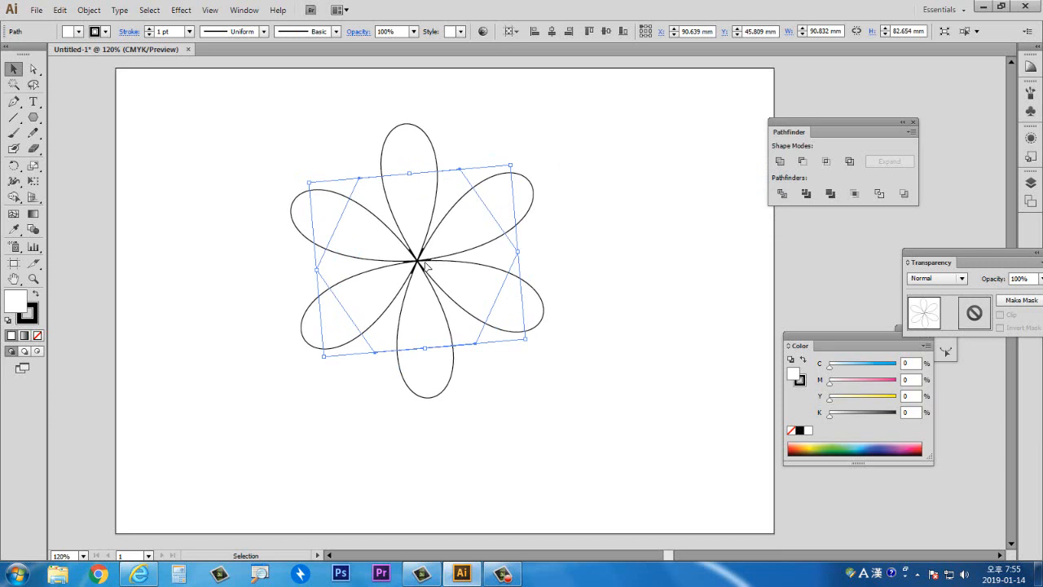
left_click_drag(421, 268, 433, 260)
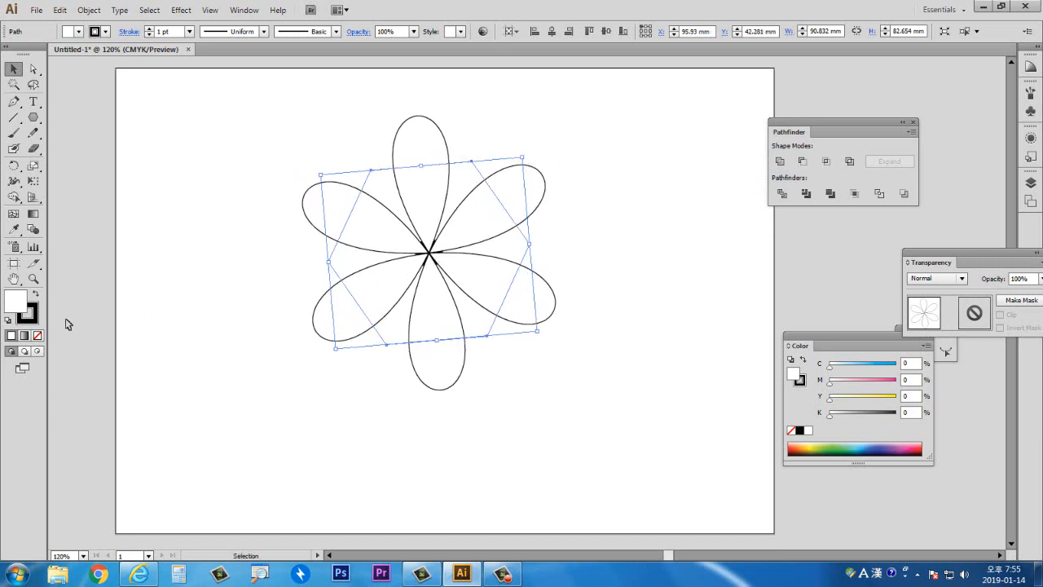
double_click(18, 300)
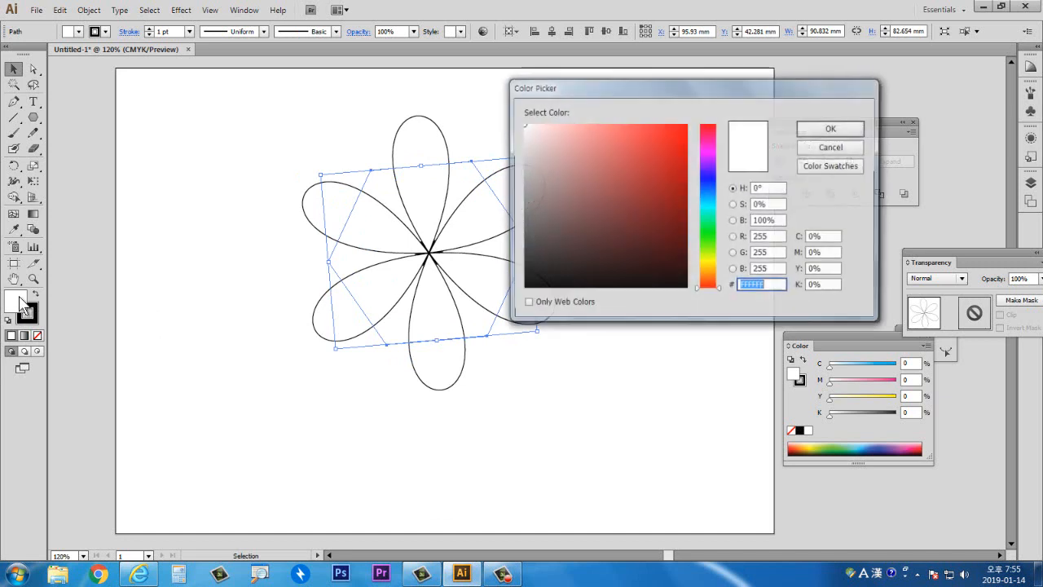
left_click(613, 144)
left_click(832, 129)
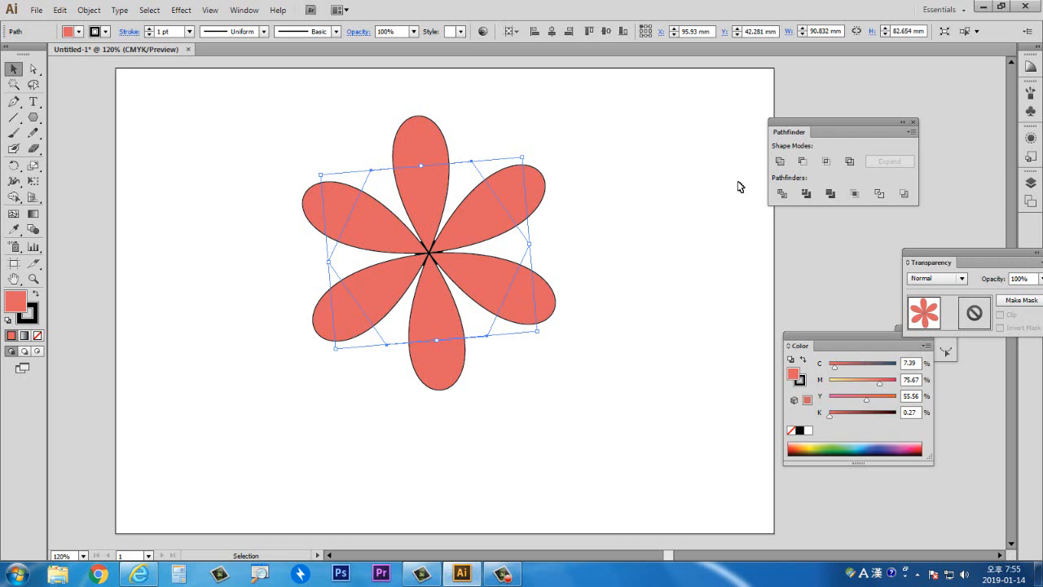
left_click_drag(510, 255, 523, 251)
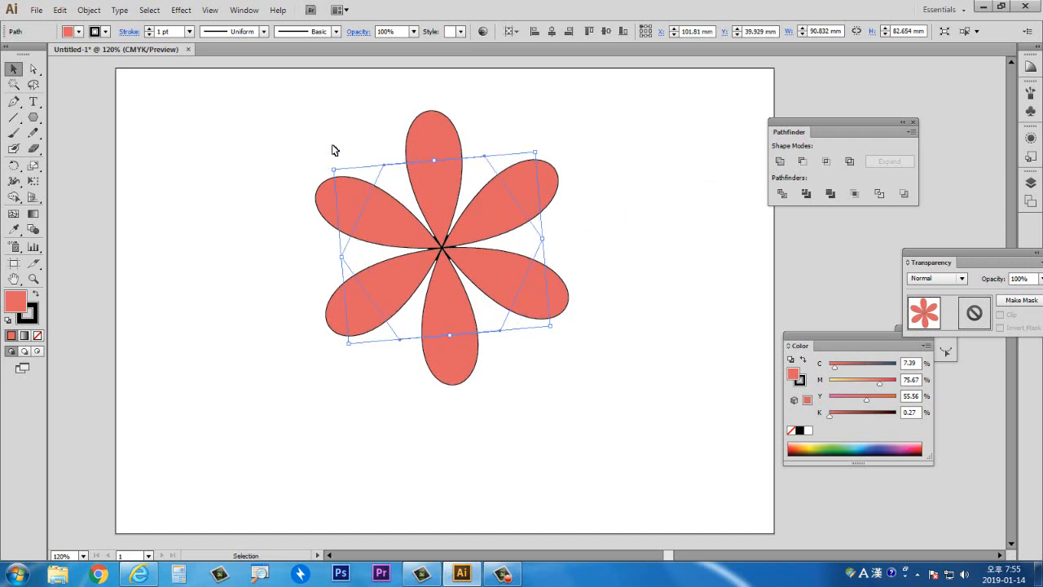
- Flatten the flower's transparency with the Raster/Vector balance pushed fully toward vectors
left_click(89, 10)
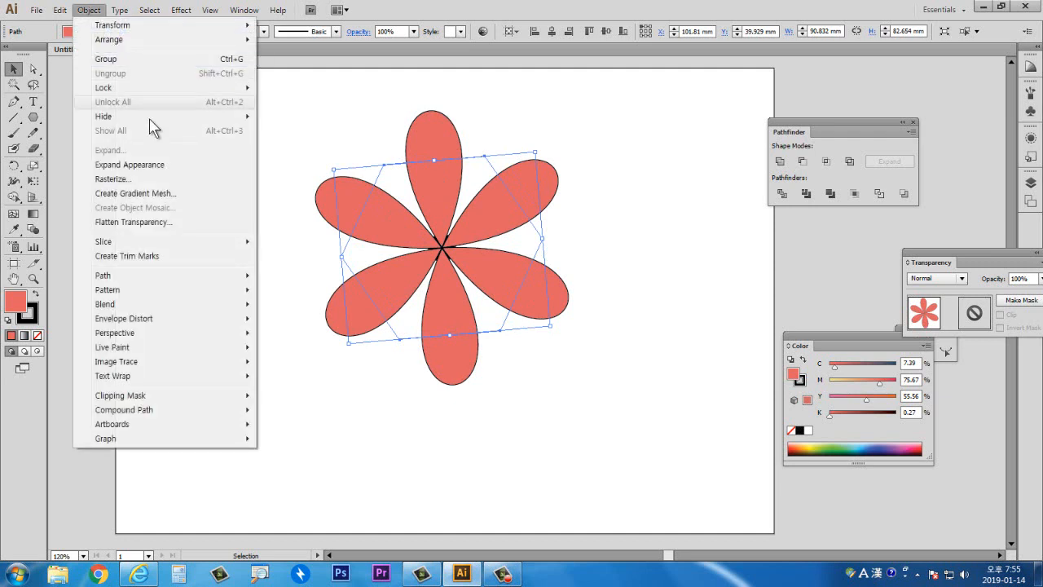
left_click(150, 222)
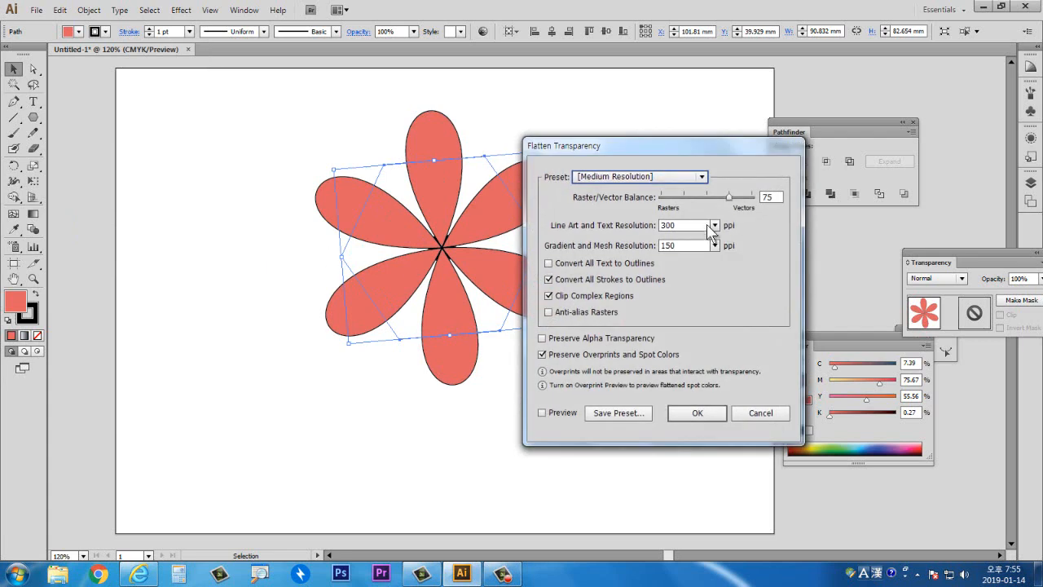
left_click_drag(728, 199, 753, 200)
left_click(701, 415)
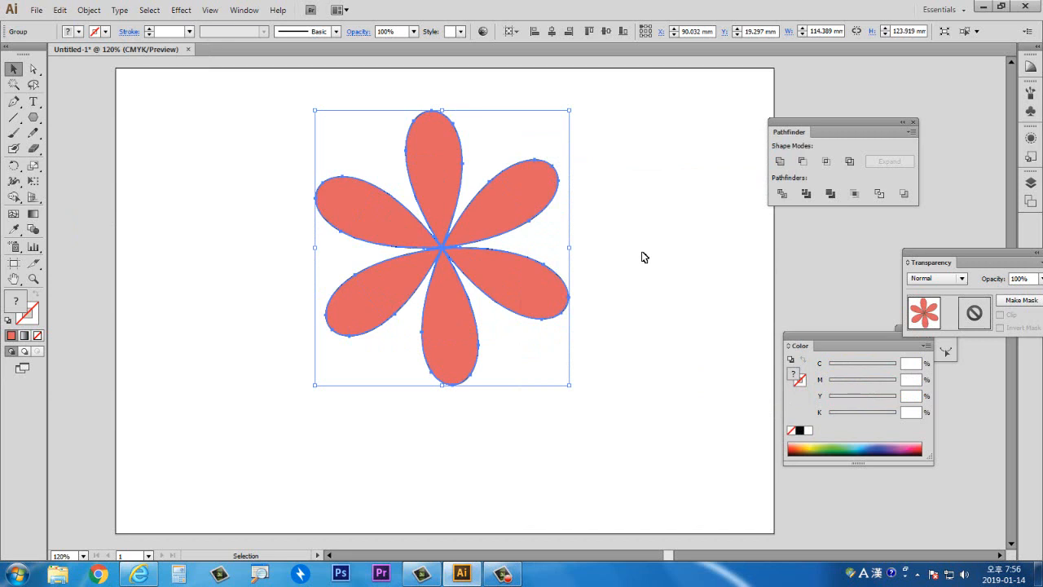
- Try to drag the flattened flower path with the Direct Selection tool, then undo the move
left_click(33, 70)
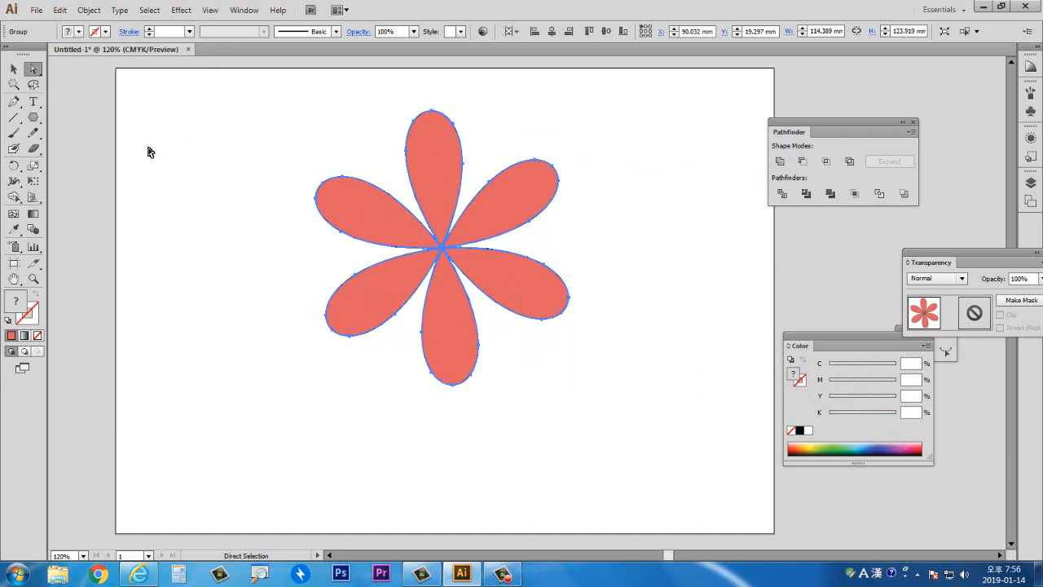
left_click(149, 151)
left_click(428, 181)
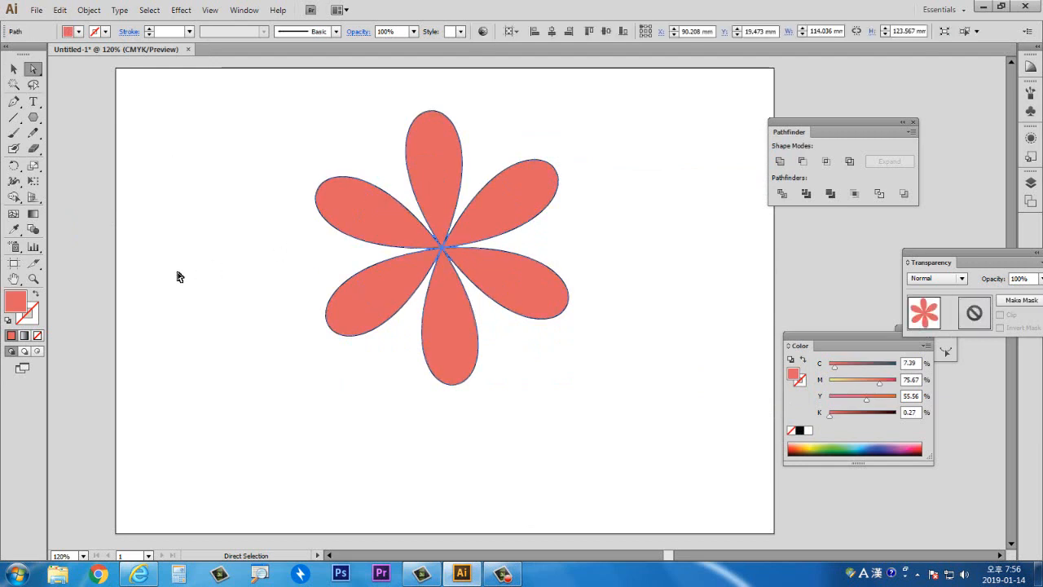
left_click(219, 248)
left_click(426, 187)
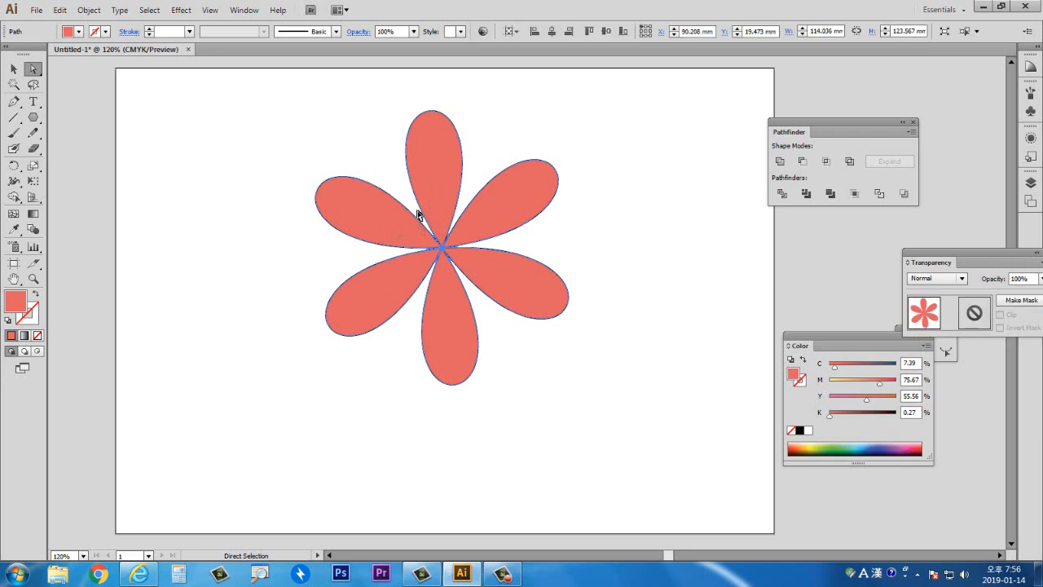
left_click_drag(434, 179, 386, 181)
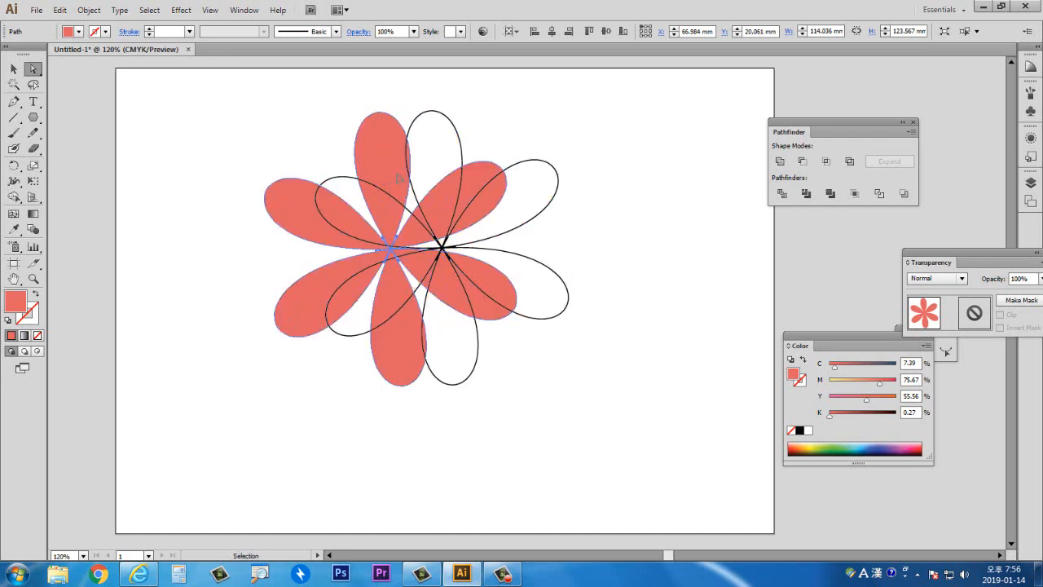
key("ctrl+z")
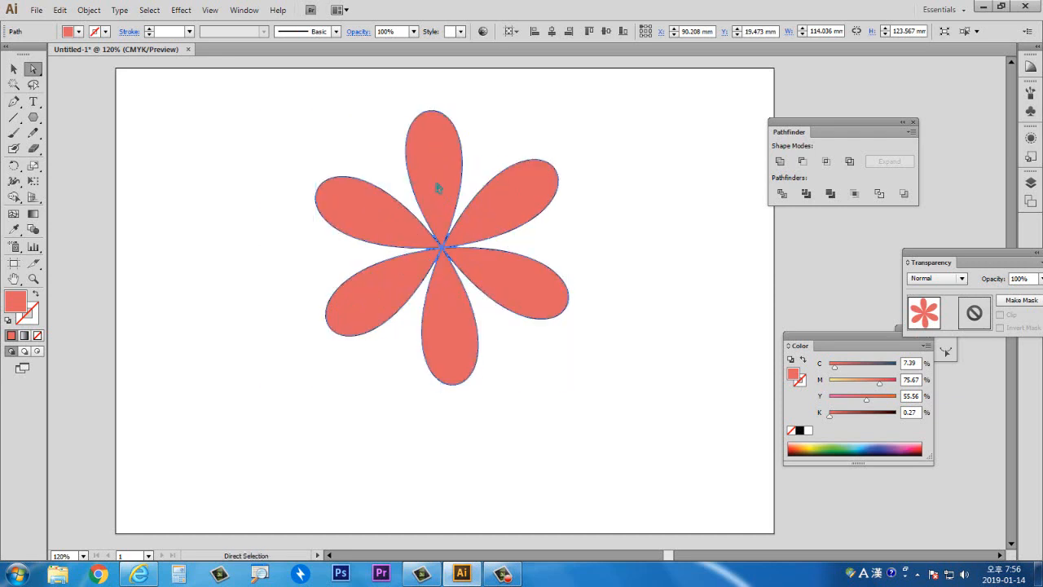
- Select the flower path and change its fill to blue violet #4122DD, then deselect it
left_click(315, 265)
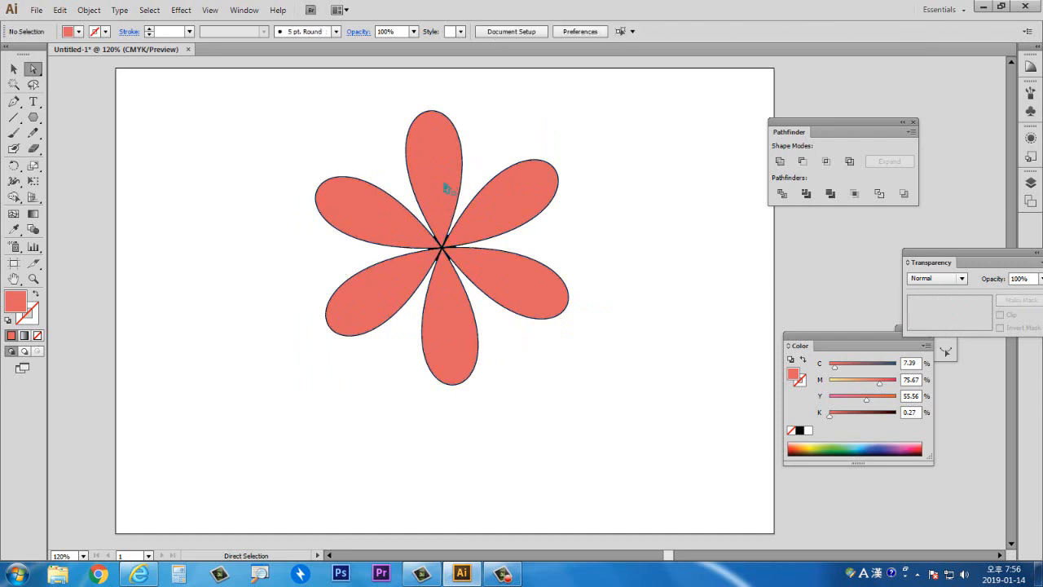
left_click(447, 189)
double_click(17, 302)
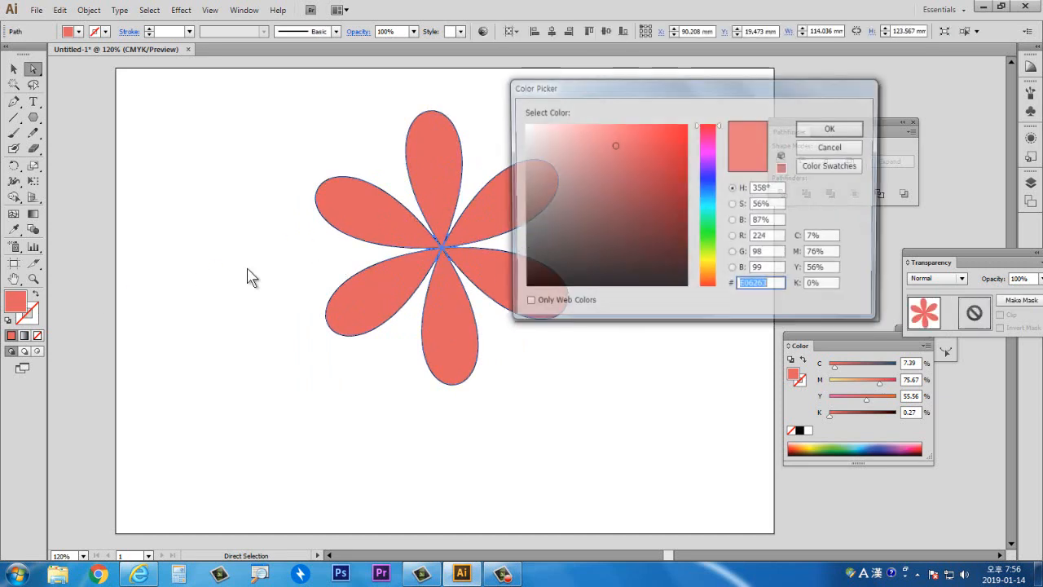
left_click(704, 173)
left_click(662, 145)
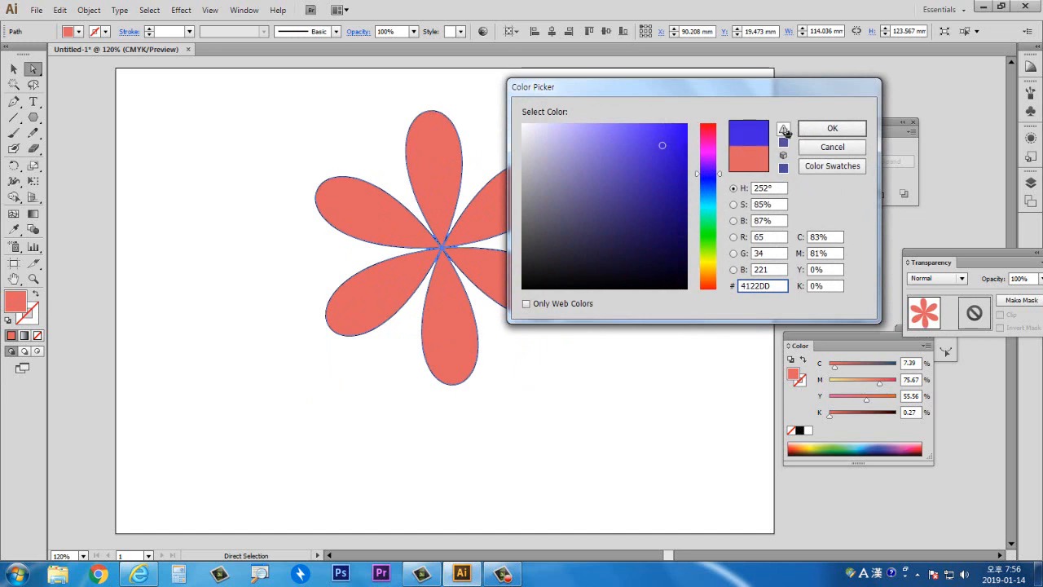
left_click(804, 132)
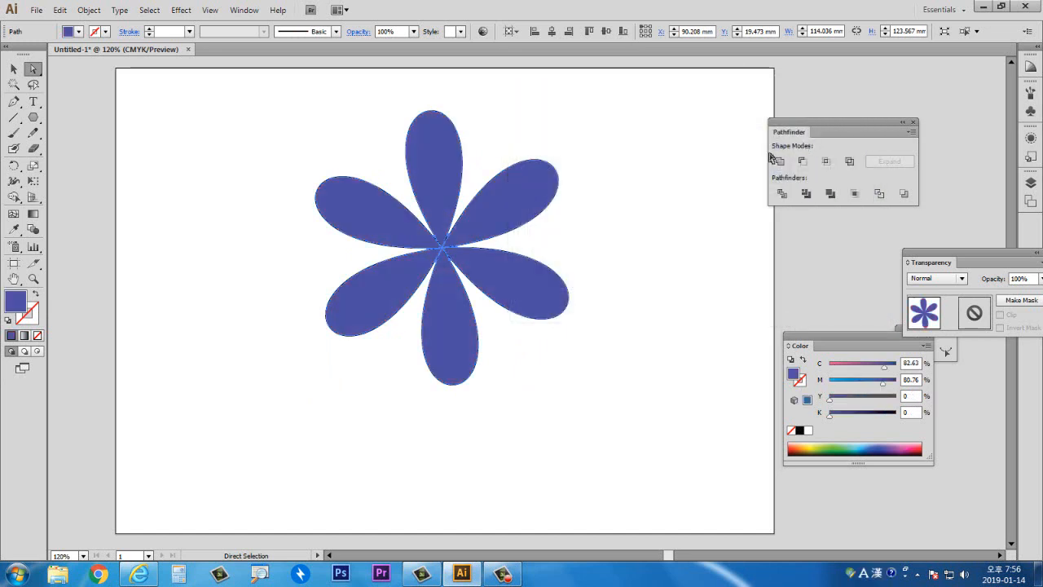
left_click(627, 234)
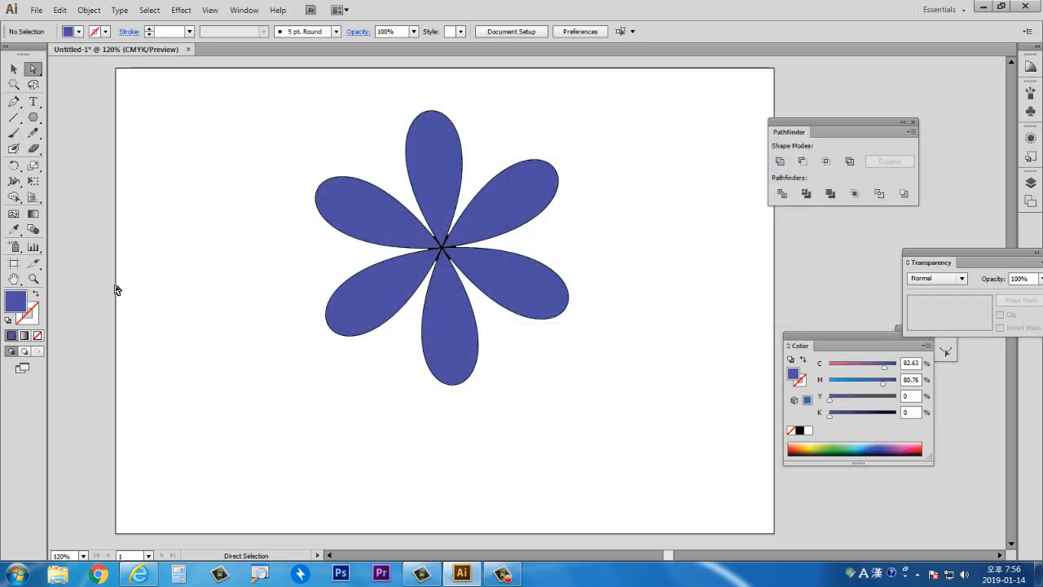
- Zoom into the flower's centre and apply Pathfinder Divide to the flower path
left_click(33, 277)
left_click_drag(414, 220, 484, 286)
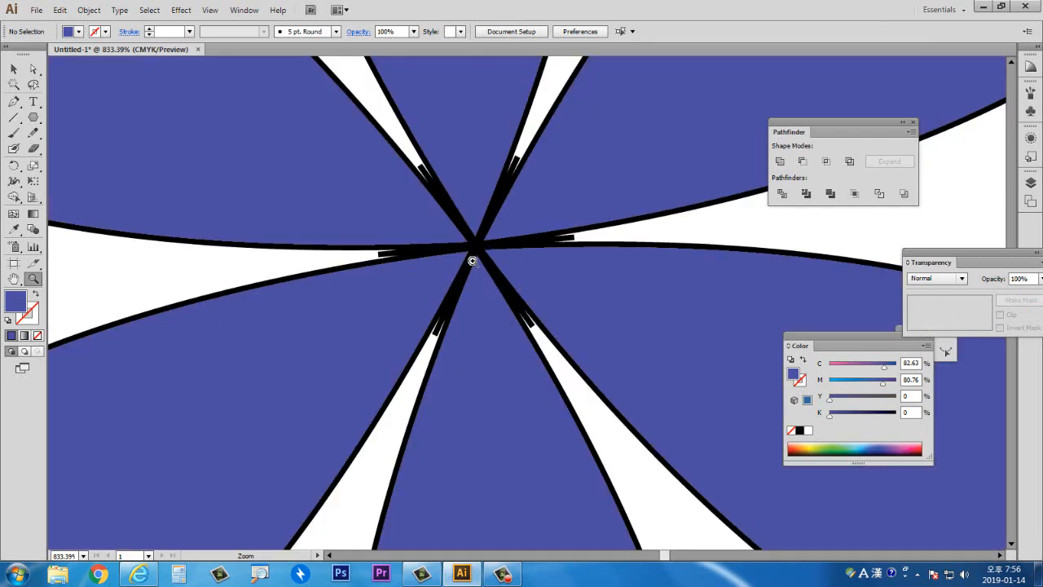
left_click(33, 68)
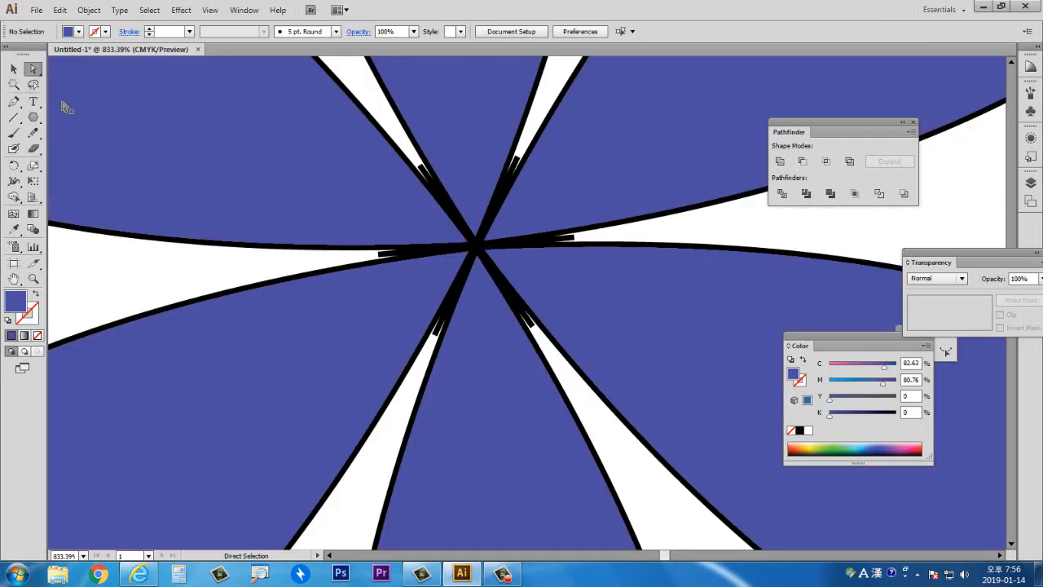
left_click(311, 196)
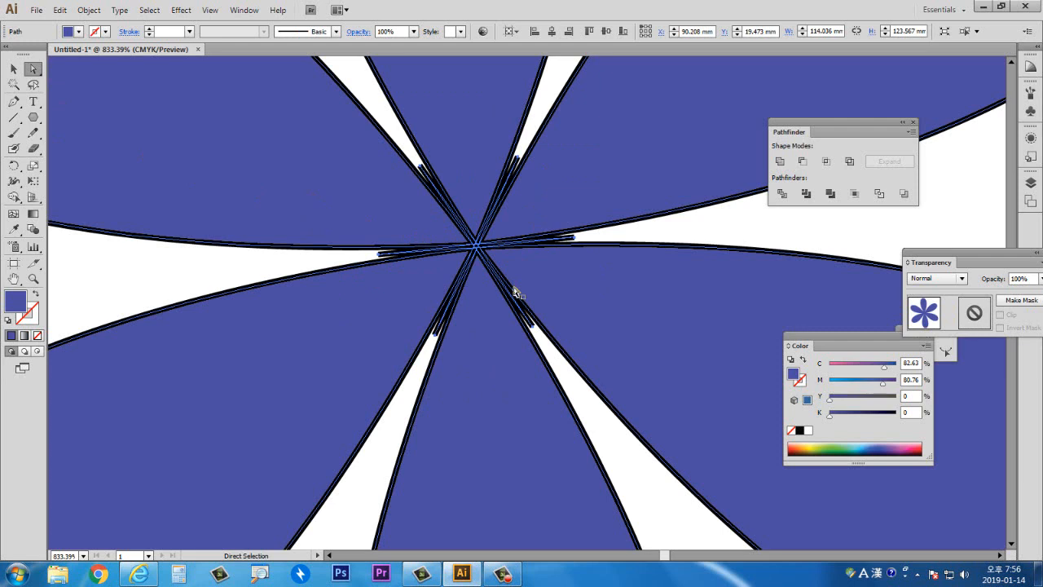
left_click(780, 194)
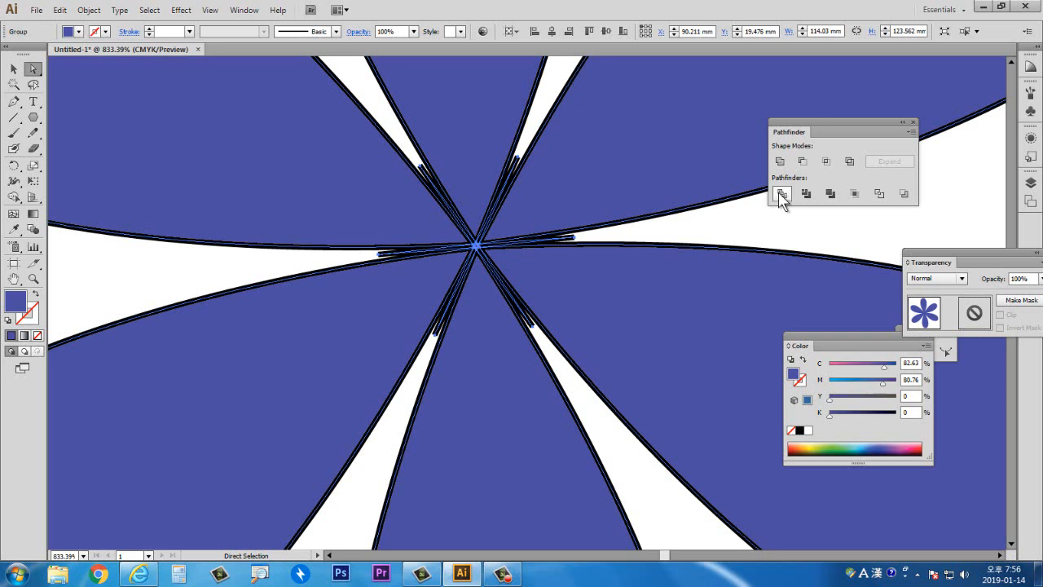
left_click(168, 281)
double_click(14, 278)
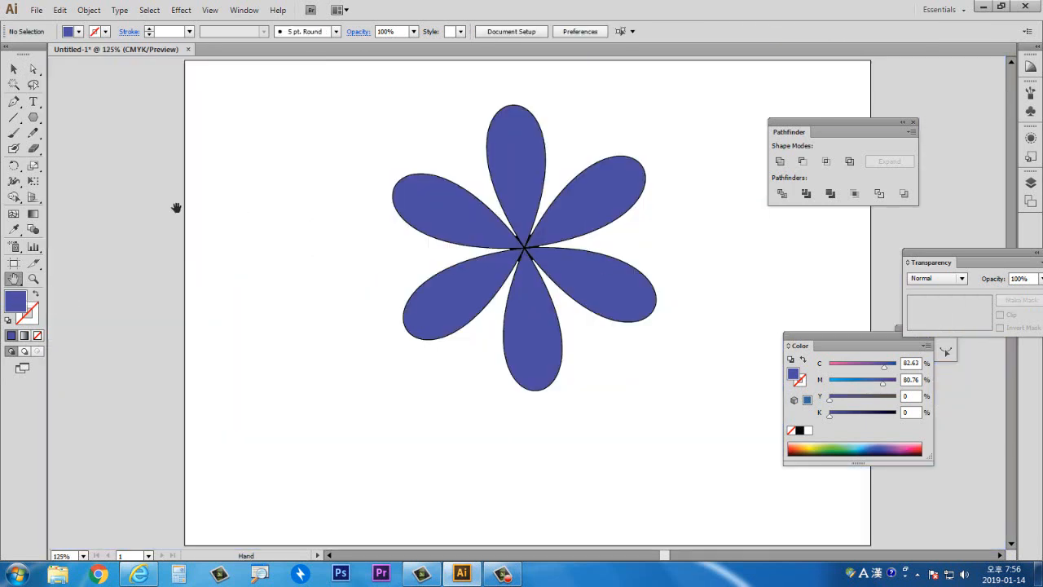
left_click(34, 277)
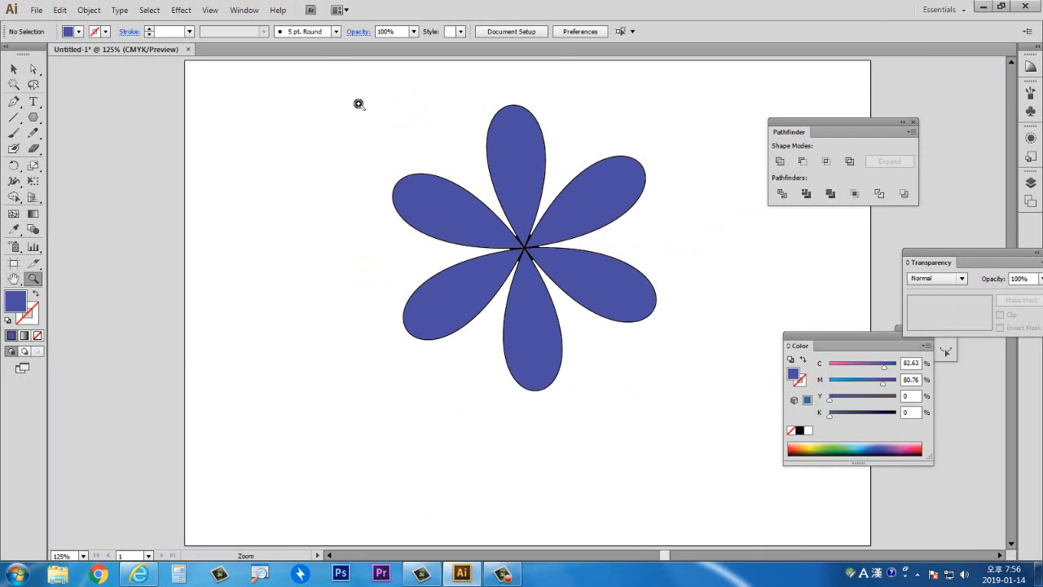
left_click_drag(358, 103, 729, 419)
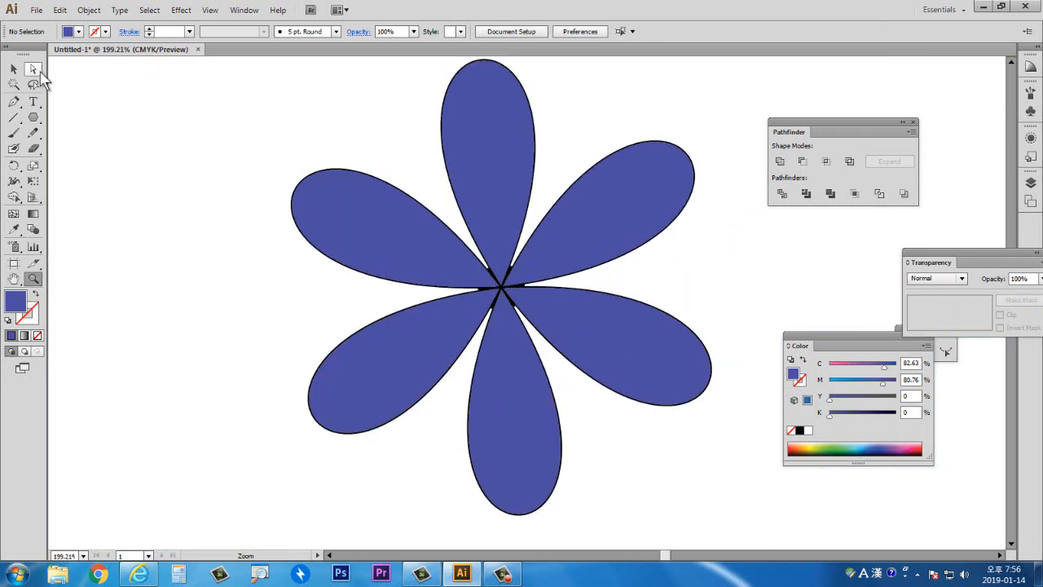
- Recolour the top petal pink using the Direct Selection tool and the fill's Color Picker, then deselect it
left_click(34, 71)
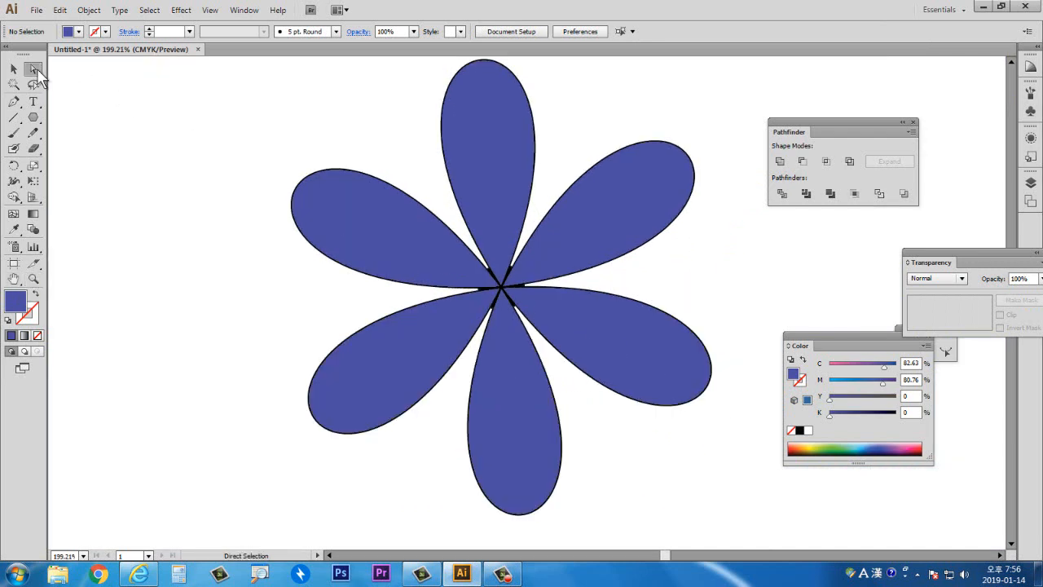
left_click(481, 169)
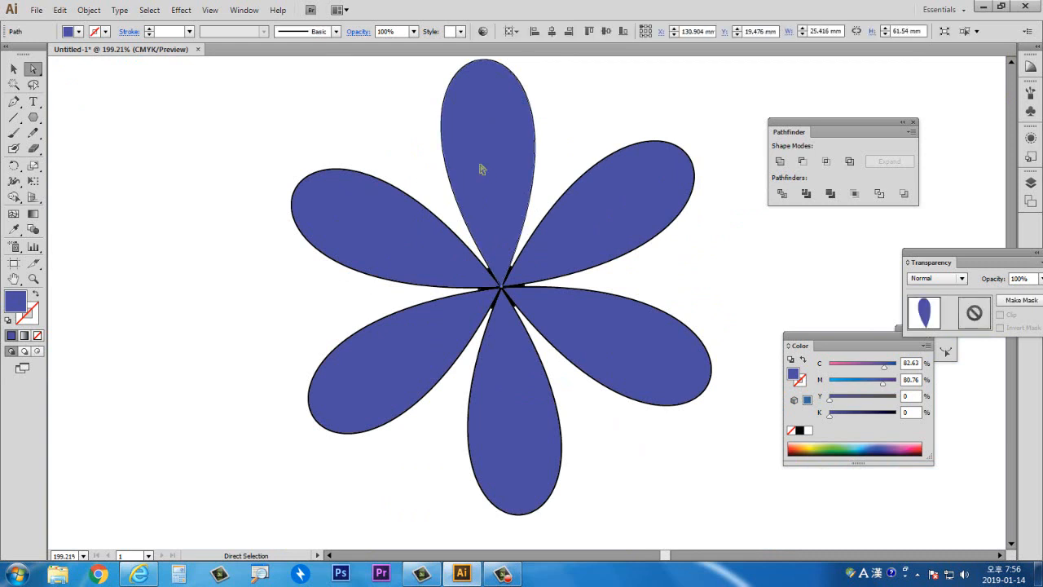
double_click(14, 302)
left_click_drag(701, 151, 685, 135)
left_click(822, 130)
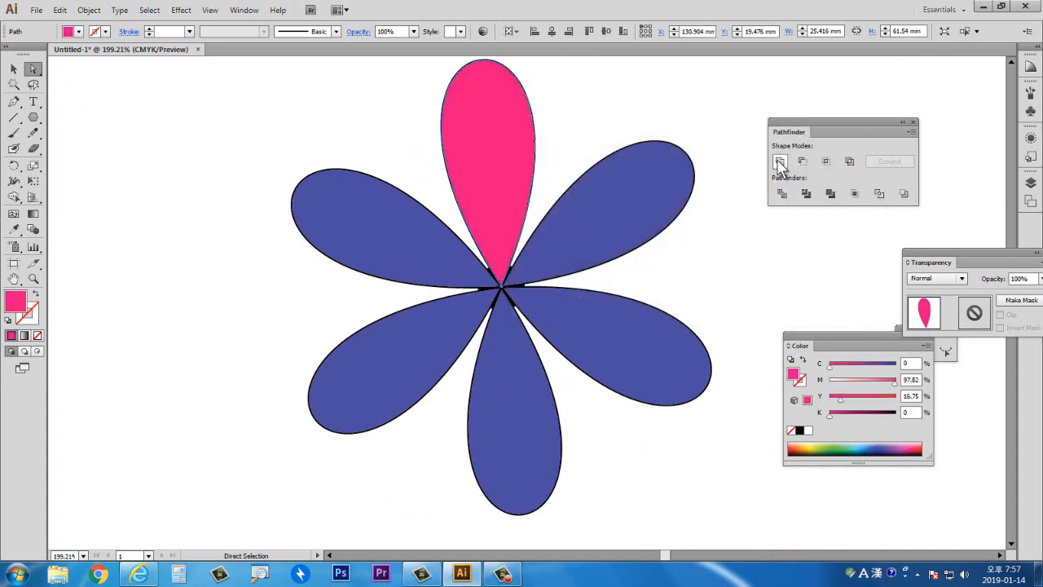
left_click(599, 125)
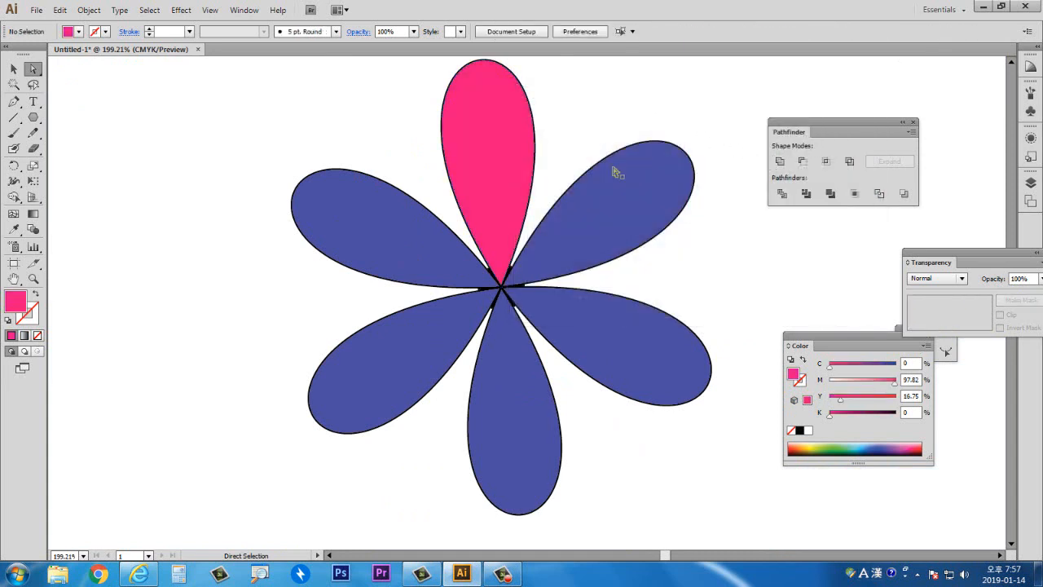
- Fill the upper-right petal with a lighter pink through the Color Picker, then deselect it
left_click(613, 167)
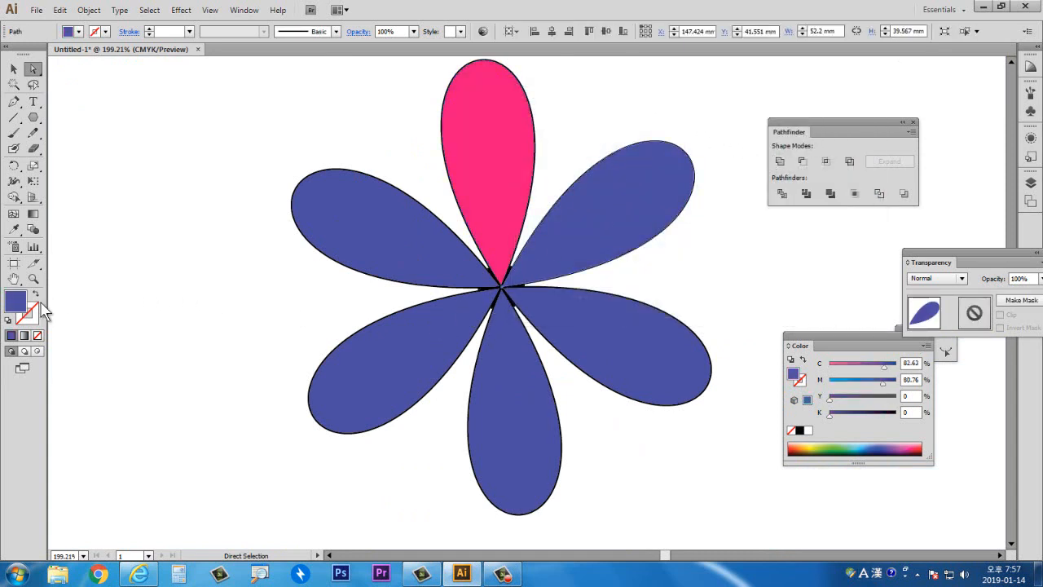
double_click(17, 301)
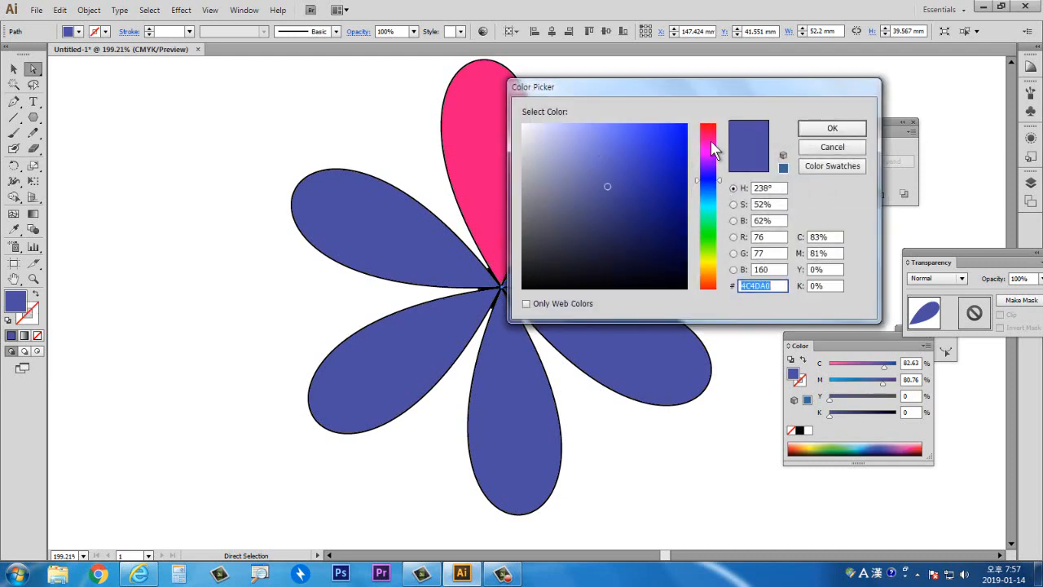
left_click(713, 148)
left_click(669, 137)
left_click(832, 128)
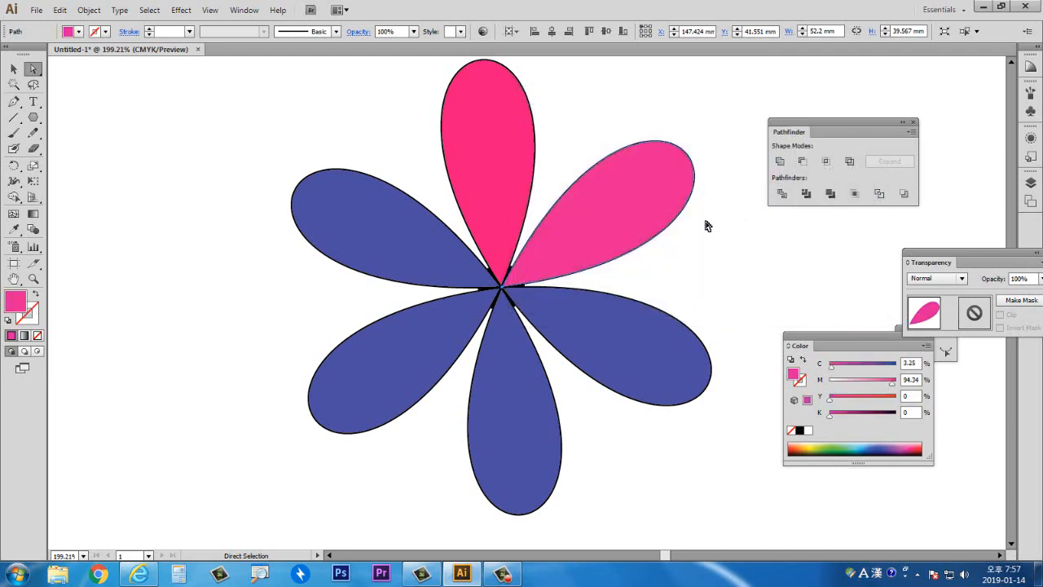
left_click(710, 248)
- Fill the right petal with green #4C9E50, then deselect it
left_click(634, 343)
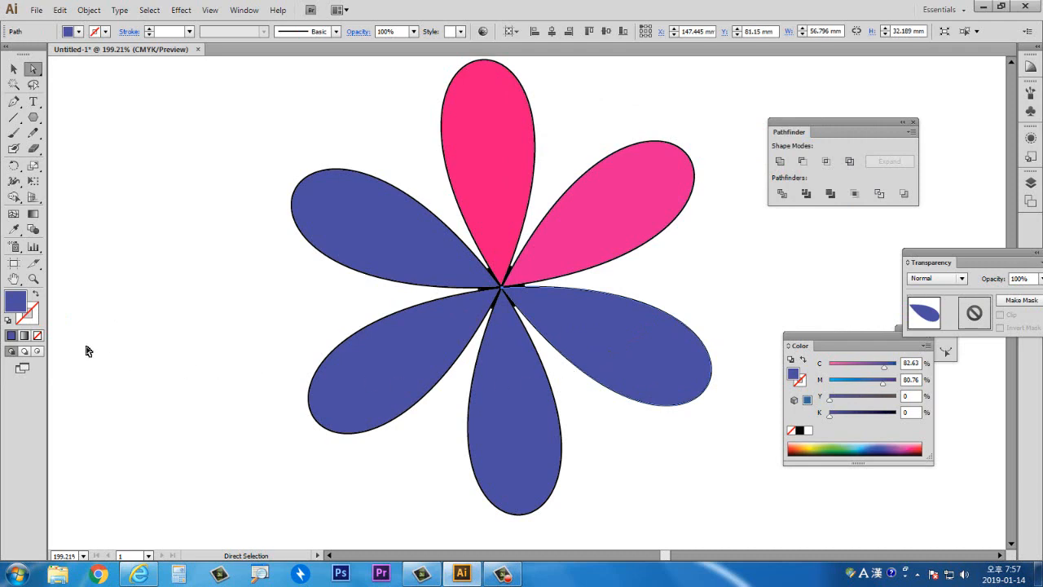
double_click(16, 301)
left_click(708, 234)
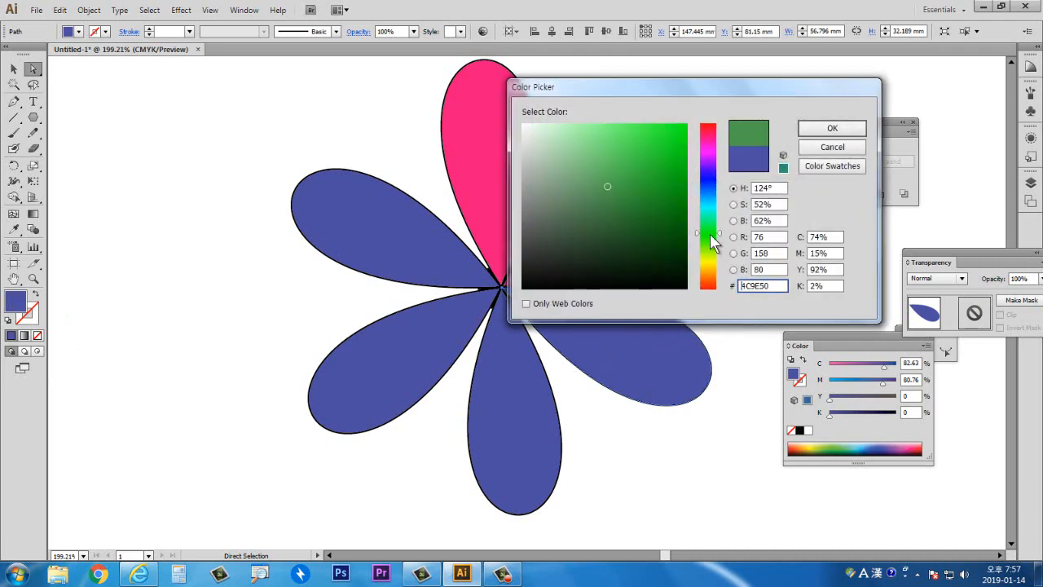
left_click(832, 127)
left_click(757, 300)
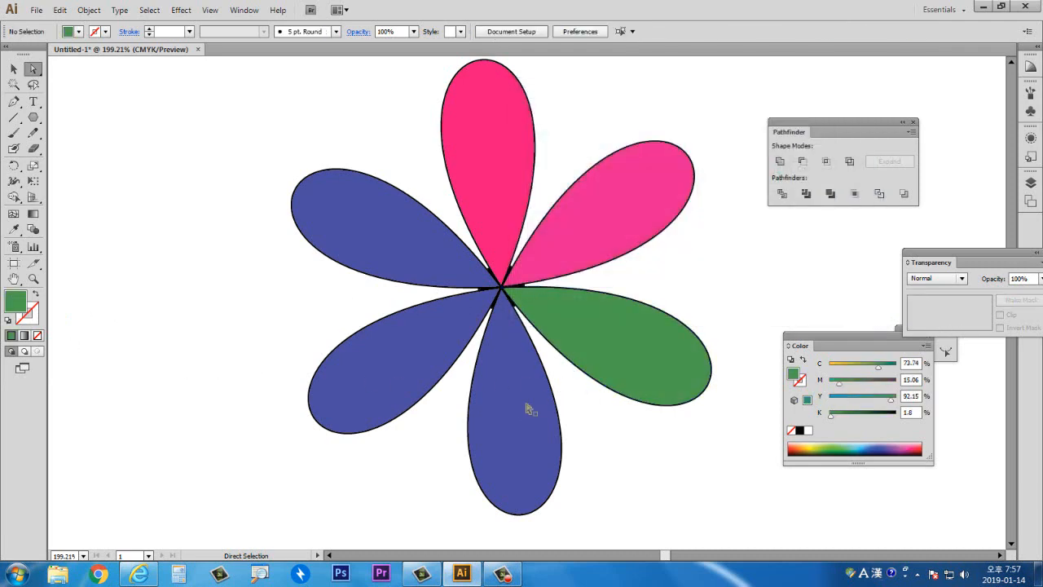
- Fill the bottom petal with brown #9E7D4C, then deselect it
left_click(522, 413)
double_click(17, 301)
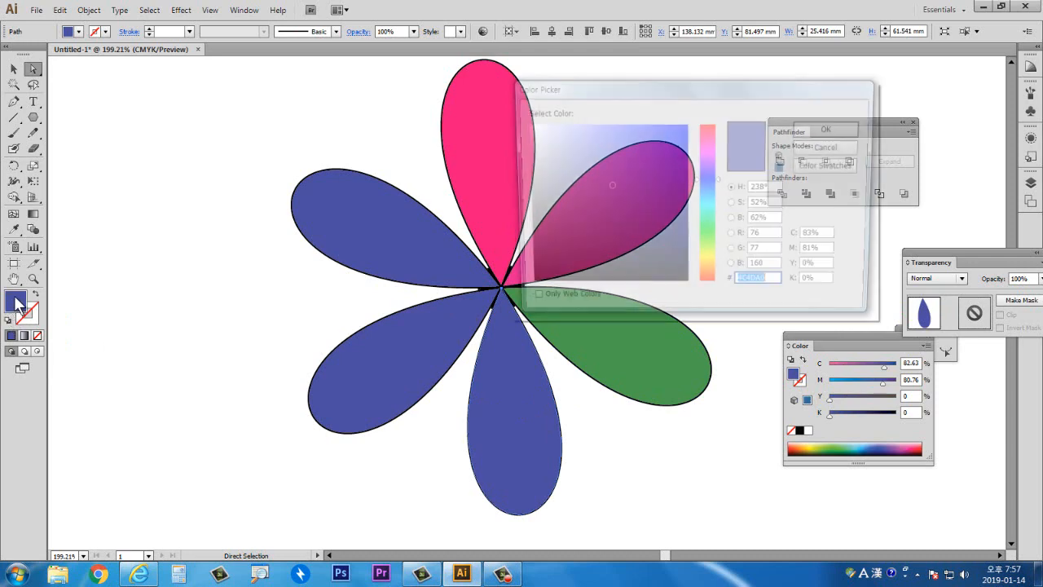
left_click(709, 274)
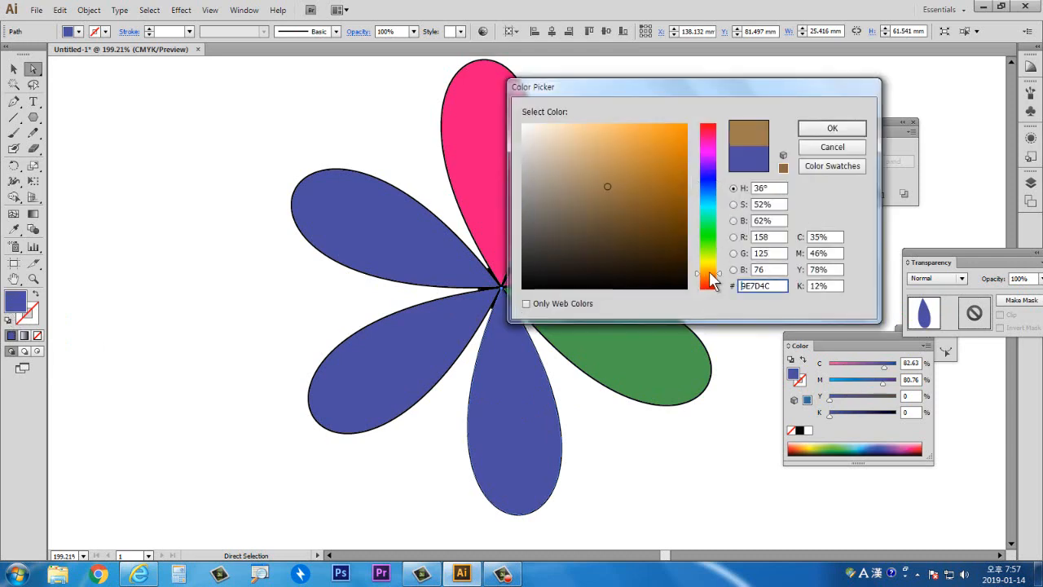
left_click(829, 129)
left_click(735, 258)
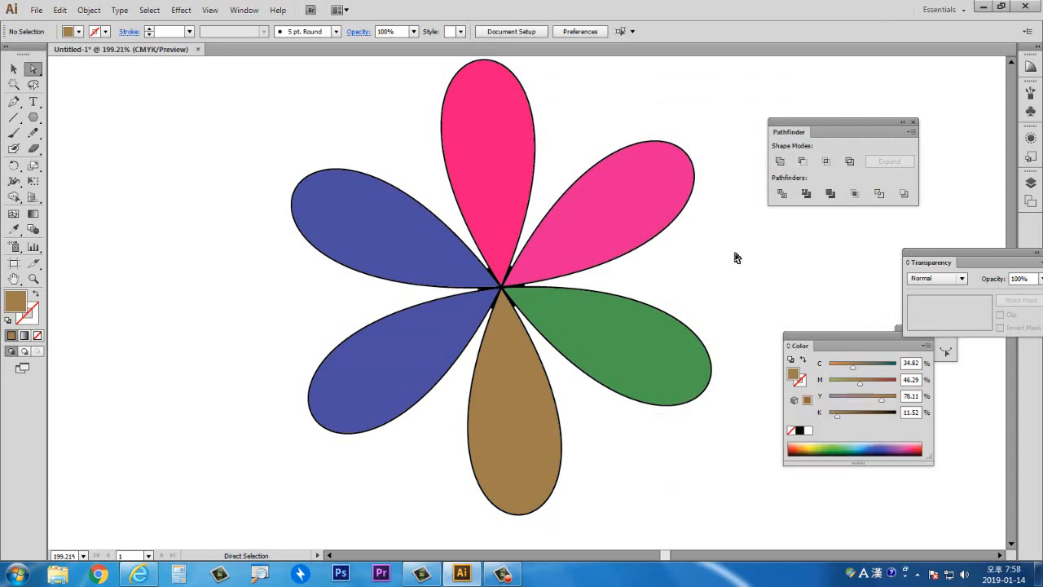
- Select the whole flower with the Selection tool and delete it
left_click(13, 68)
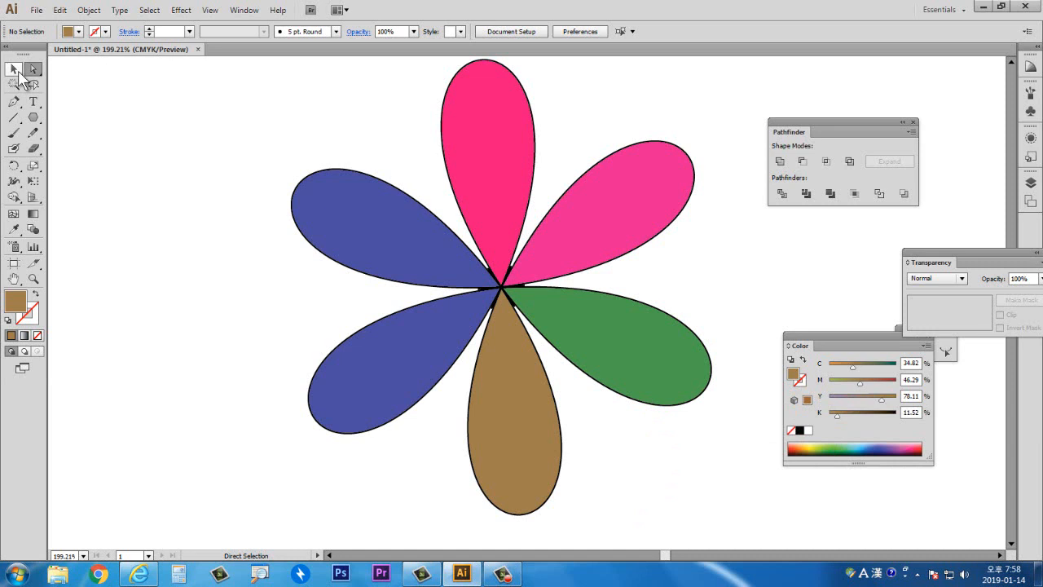
left_click(486, 282)
key("Delete")
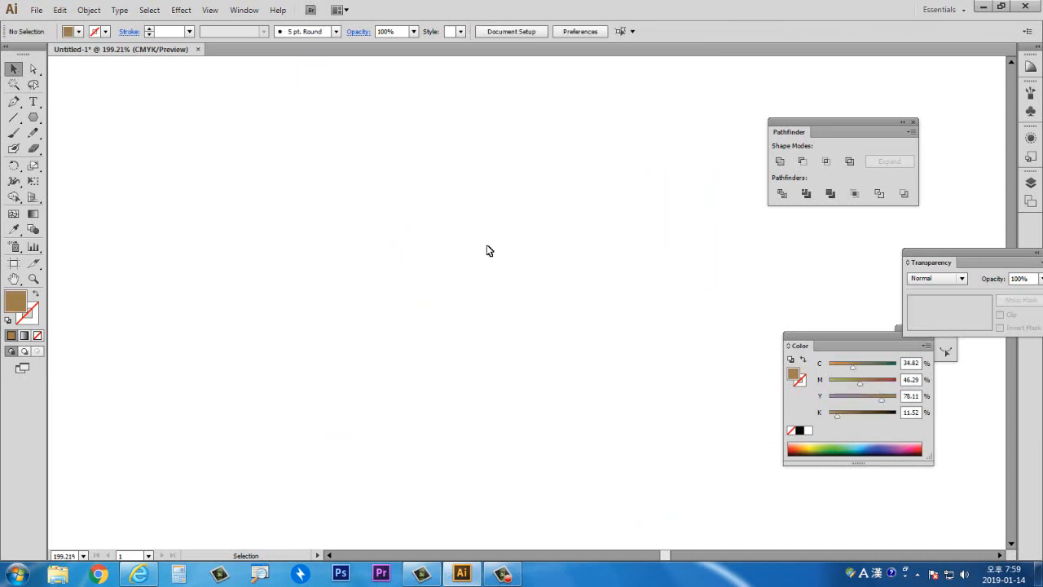
- Draw a brown hexagon about 78 × 76 mm with the Polygon tool and move it slightly down
left_click(33, 117)
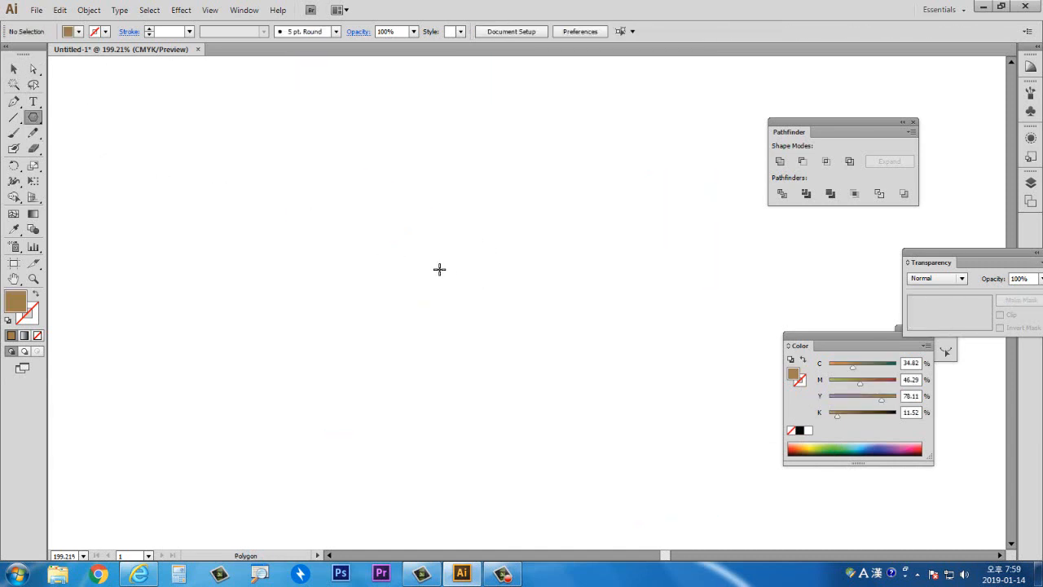
left_click_drag(447, 238, 545, 346)
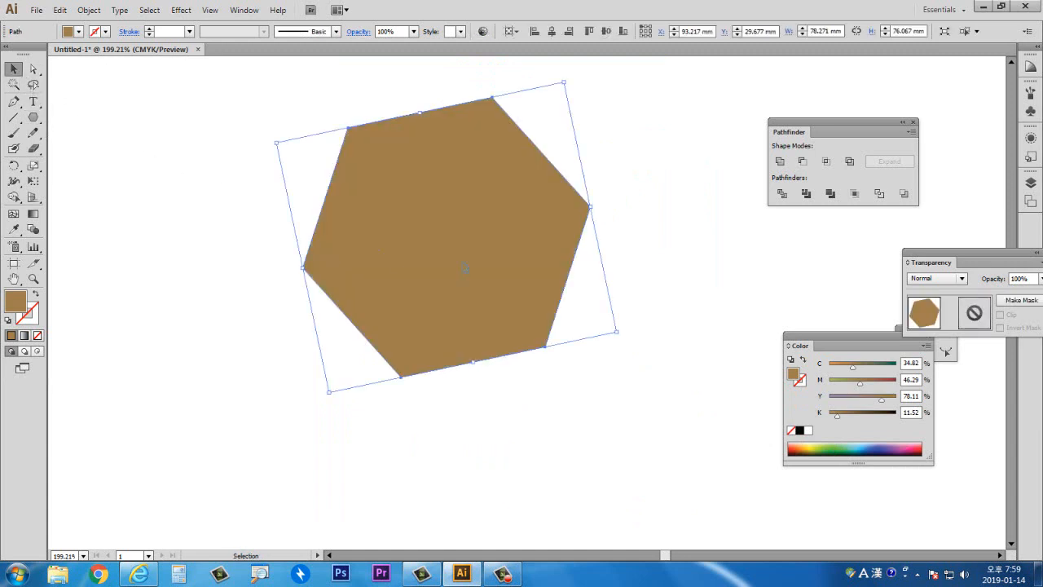
left_click_drag(462, 269, 475, 315)
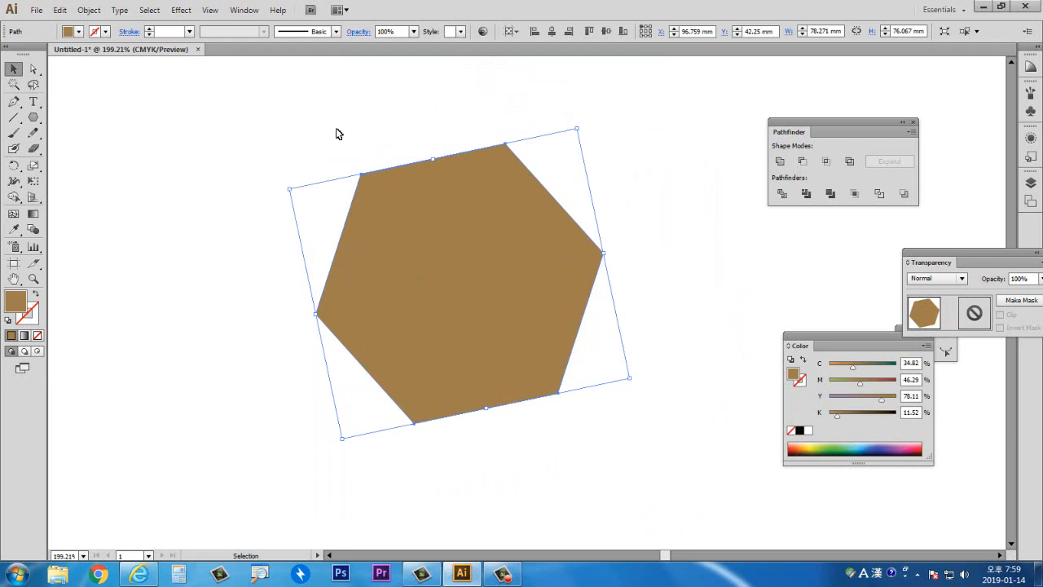
- Apply the Pucker & Bloat effect to the hexagon, trying 120% and 90% bloat before settling on 117%
left_click(180, 11)
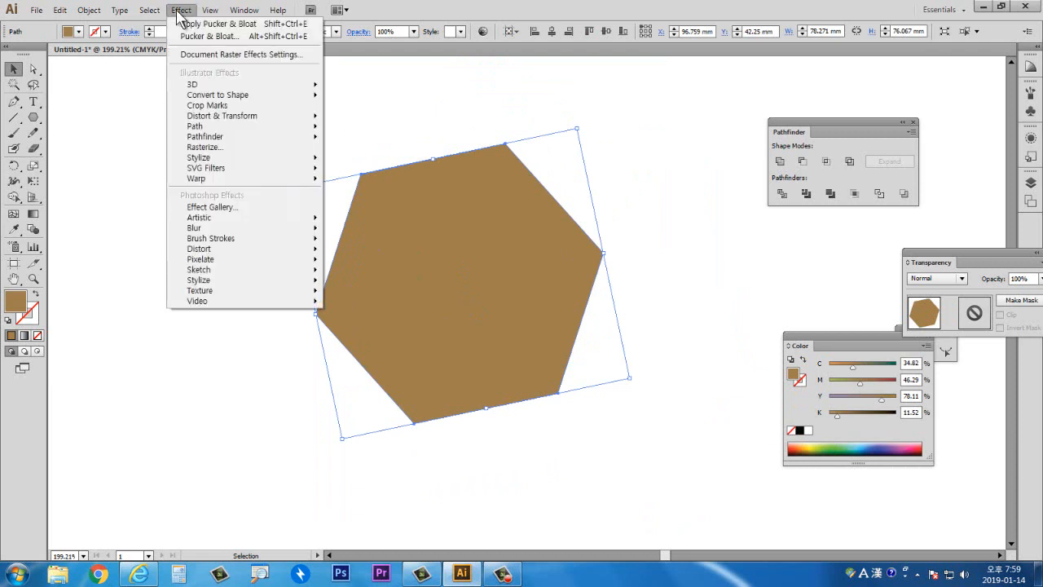
mouse_move(271, 120)
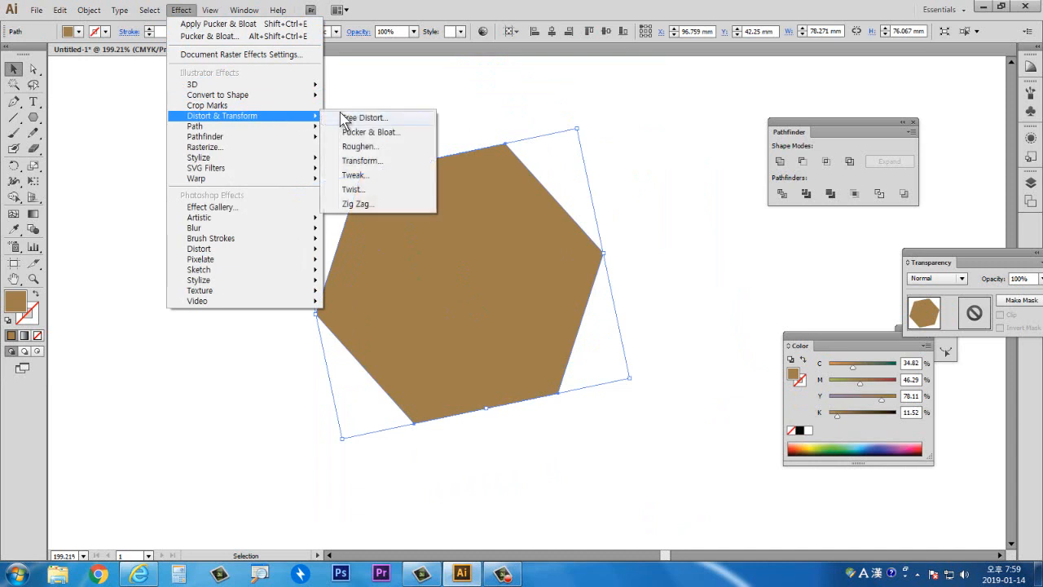
left_click(359, 132)
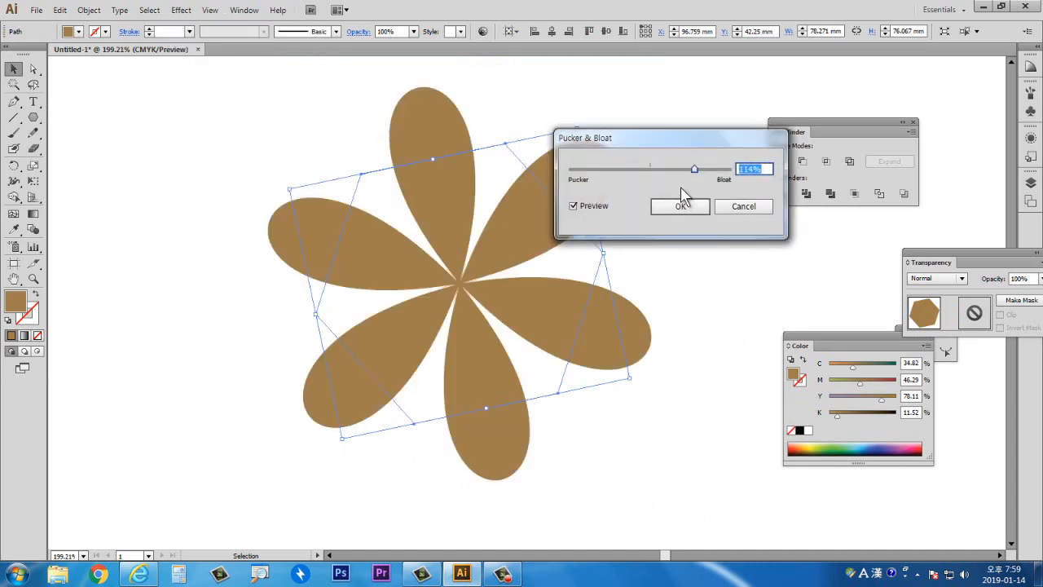
left_click_drag(642, 139, 729, 130)
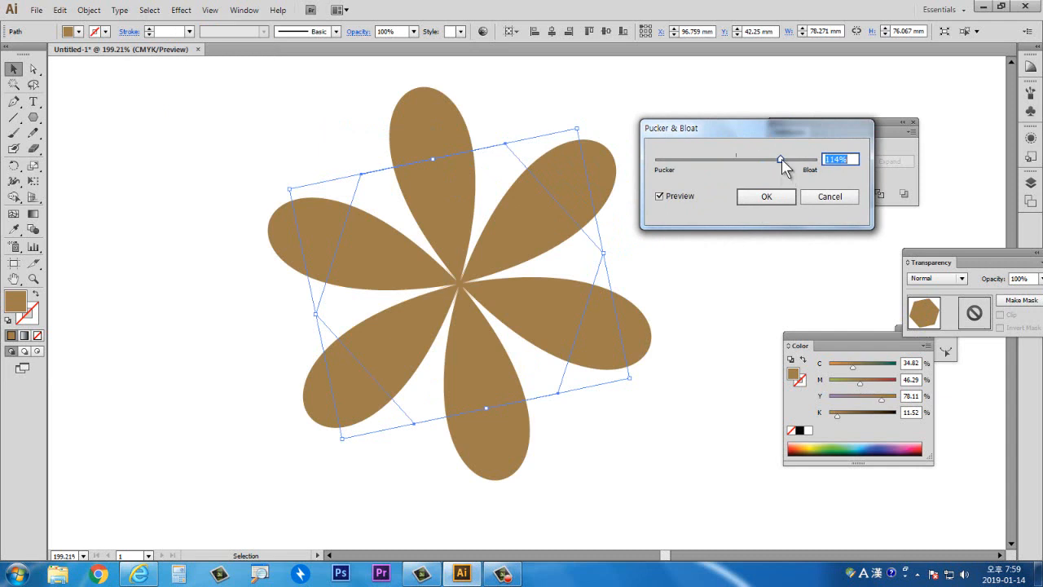
left_click_drag(782, 160, 774, 159)
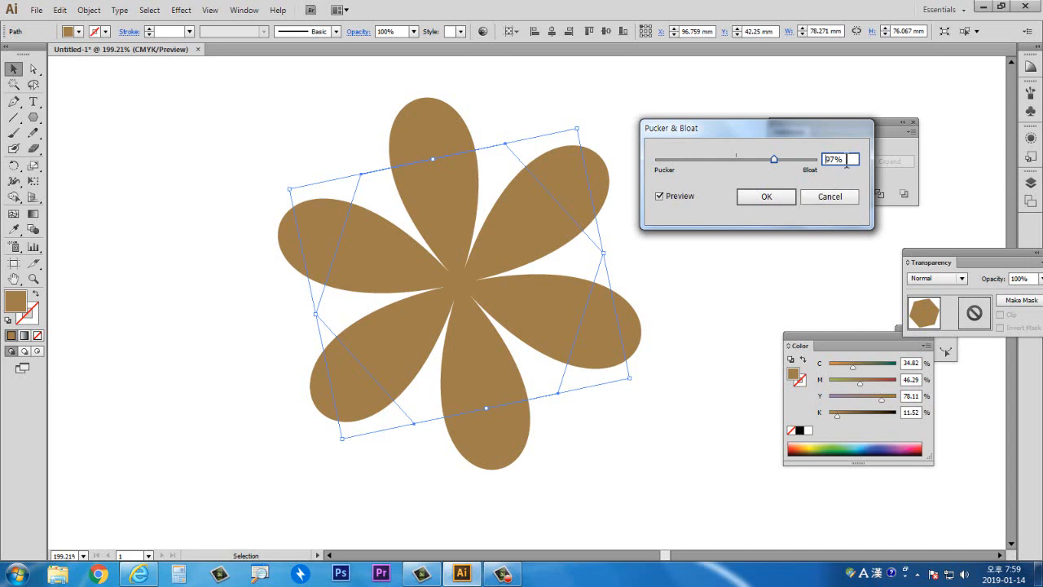
left_click_drag(847, 159, 802, 157)
type("120")
left_click(749, 160)
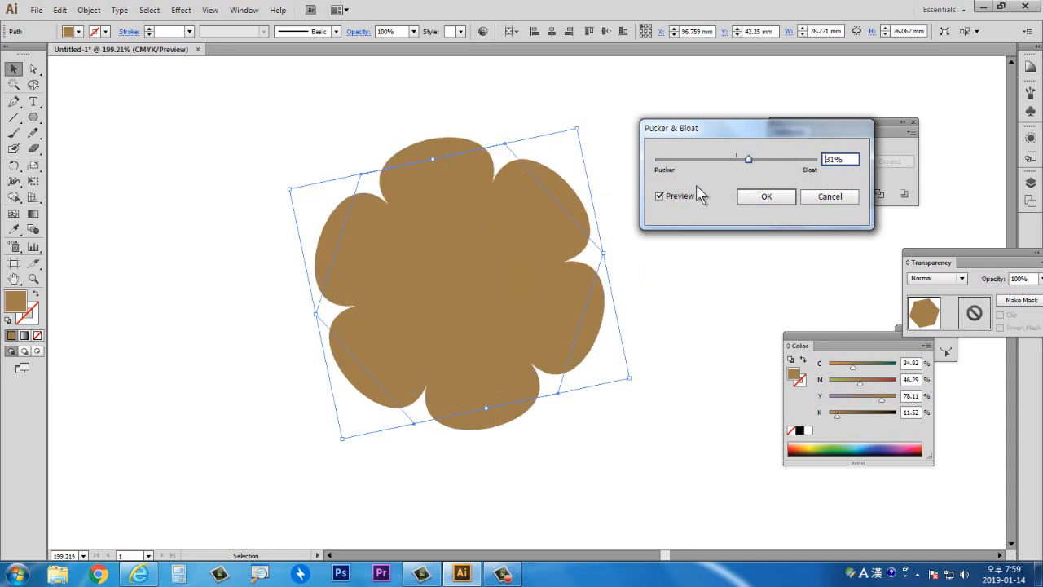
left_click(660, 196)
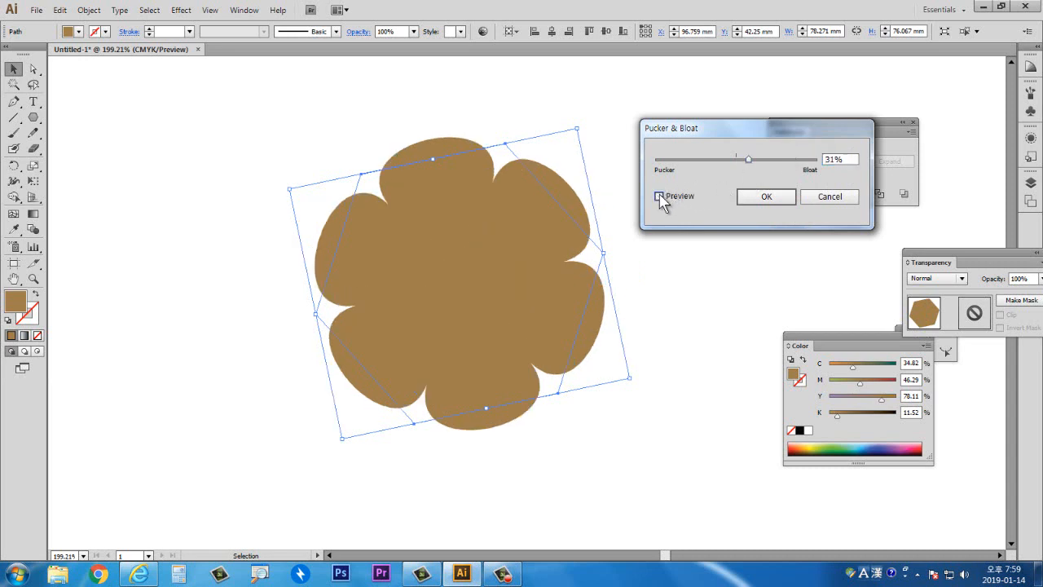
double_click(847, 160)
type("120")
left_click(659, 196)
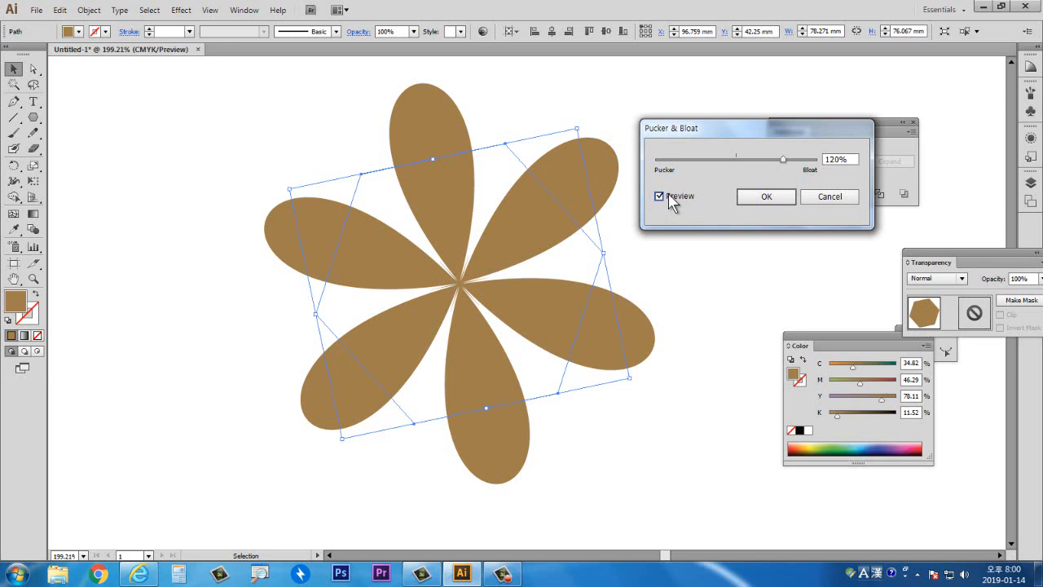
double_click(842, 158)
type("90")
left_click(691, 199)
left_click(689, 201)
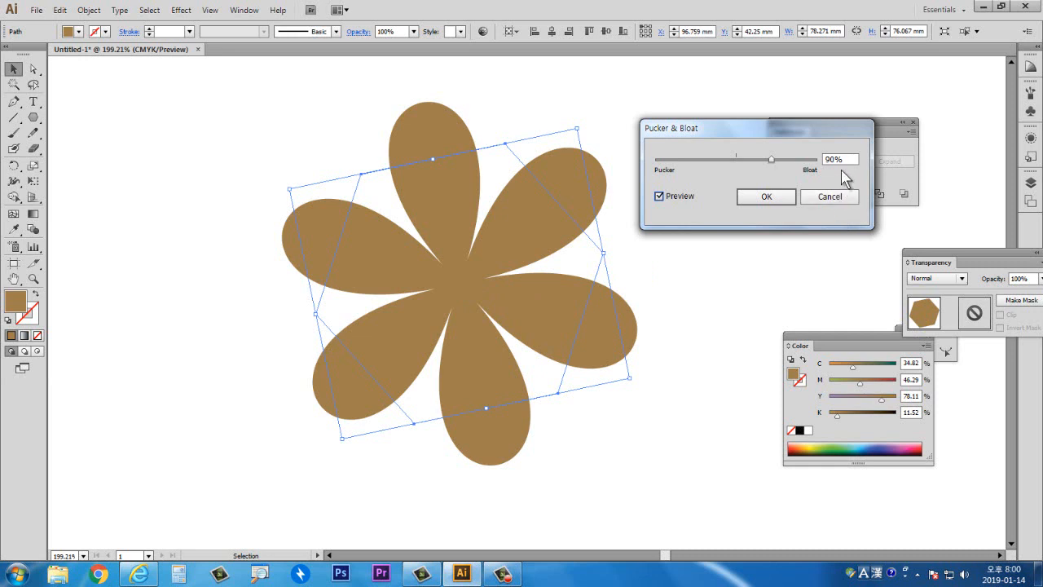
left_click_drag(851, 159, 786, 166)
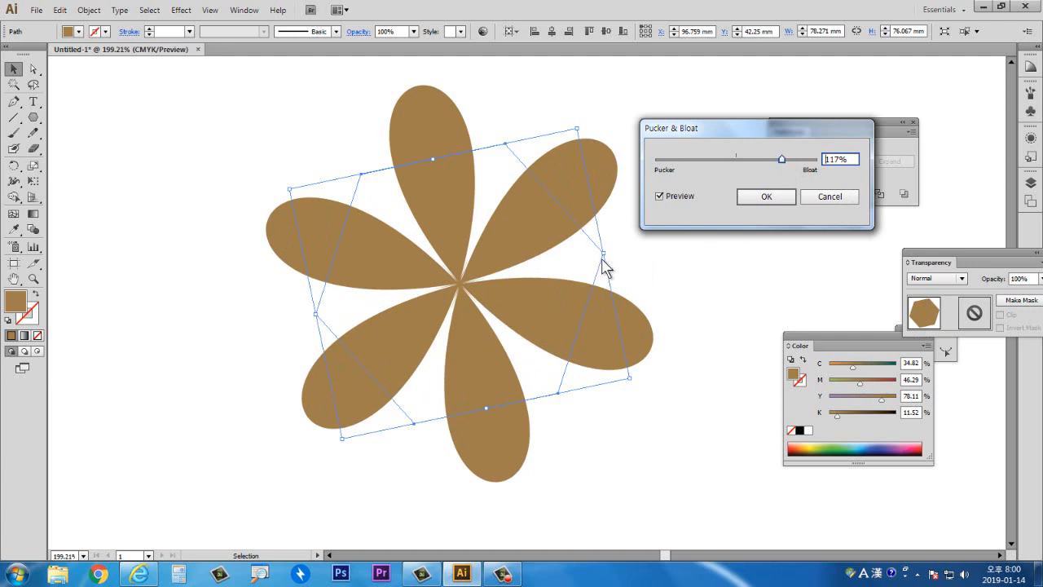
left_click(764, 198)
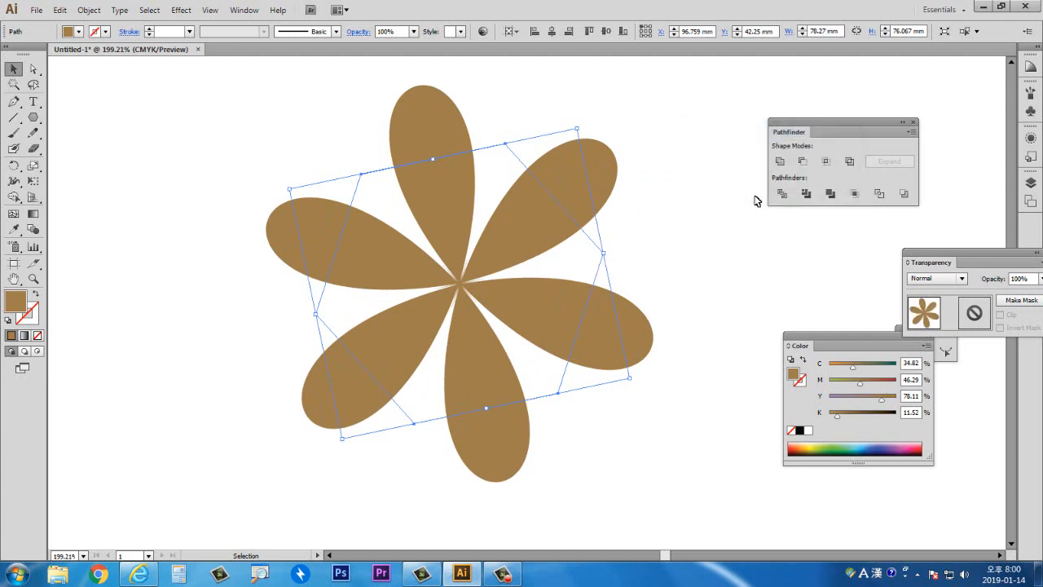
- Select the flower and flatten its transparency with the Raster/Vector balance at 100
left_click(700, 290)
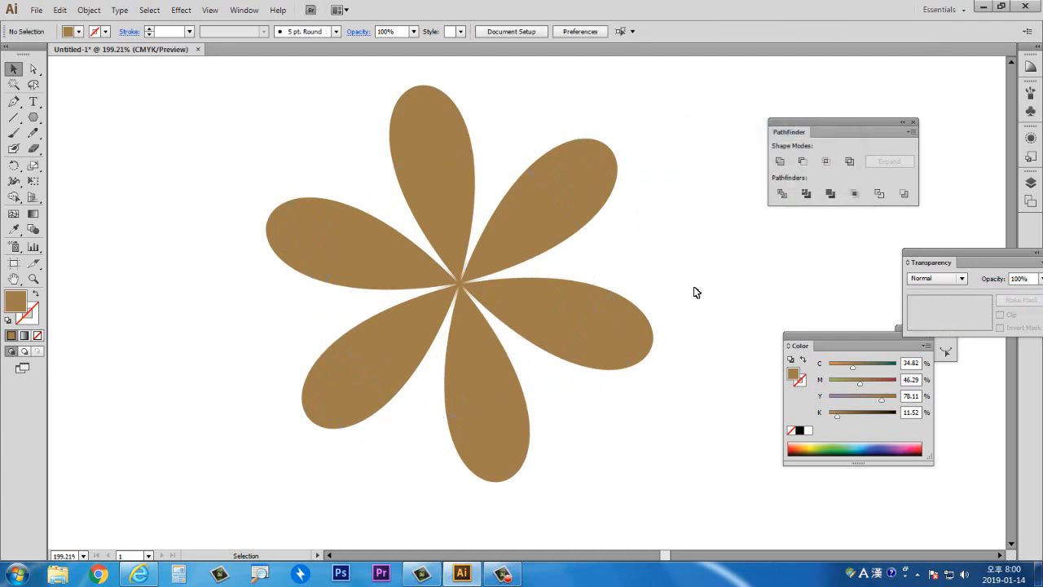
left_click(494, 276)
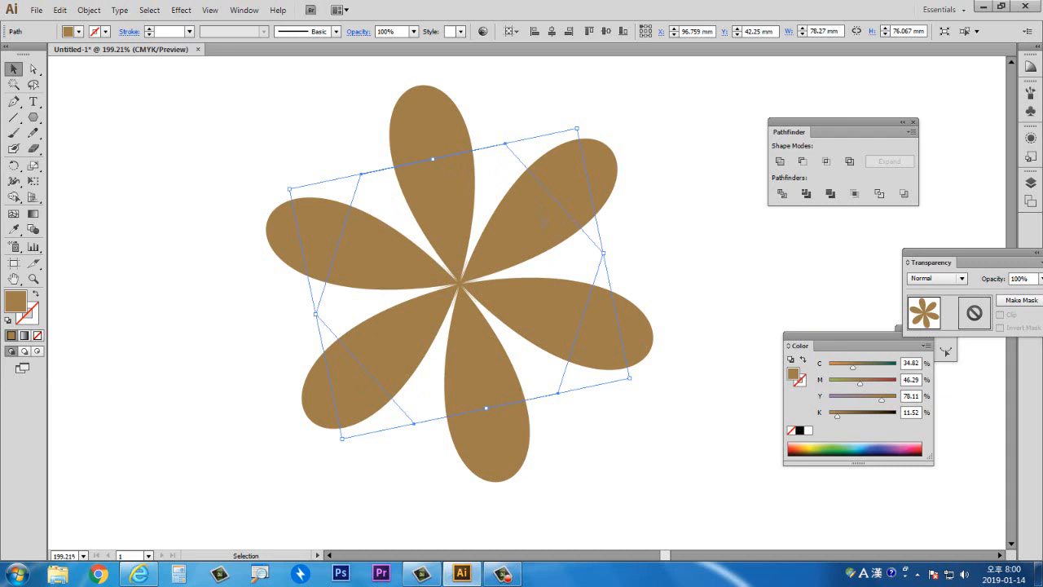
left_click(91, 11)
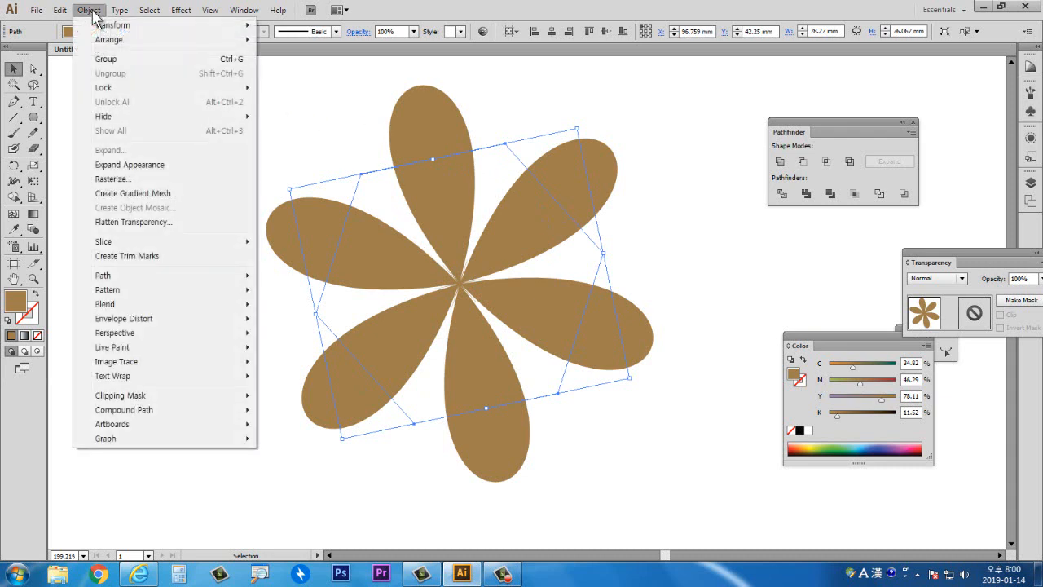
left_click(160, 226)
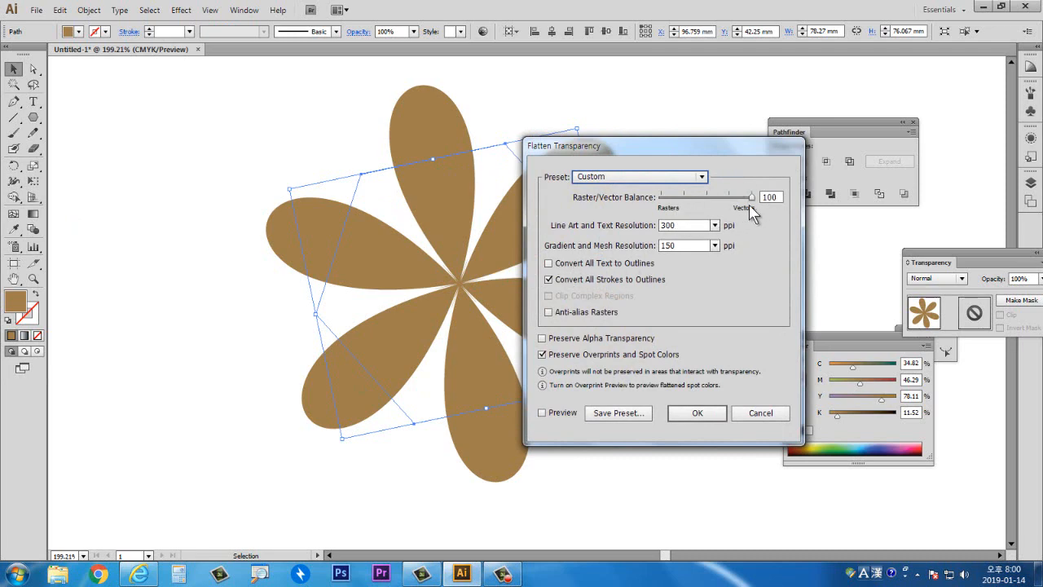
left_click(699, 413)
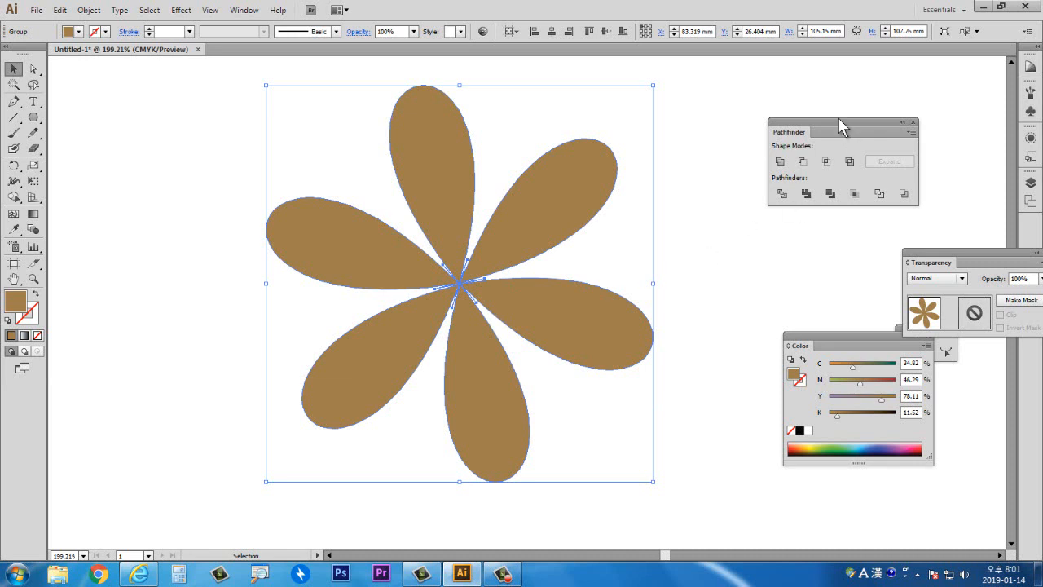
- Split the flower into separate petals with the Pathfinder Divide command and deselect it
left_click_drag(838, 119, 754, 104)
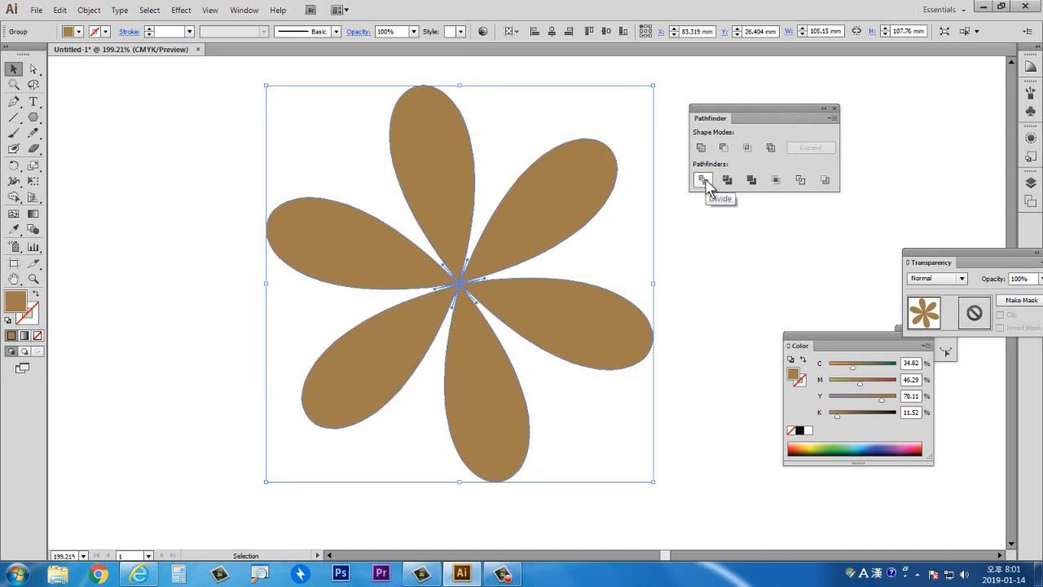
left_click(704, 180)
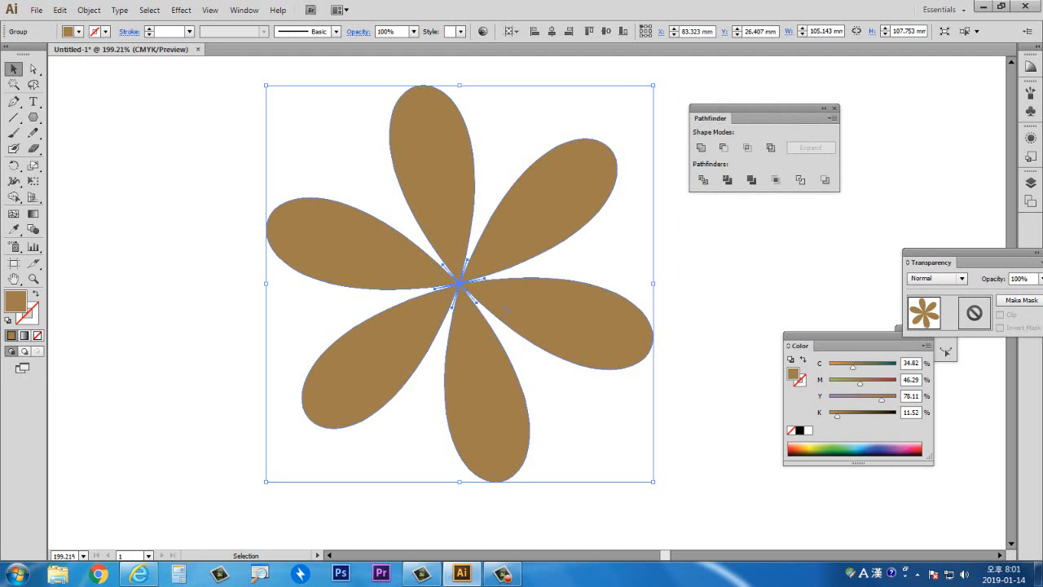
left_click(187, 177)
- With the Direct Selection tool, colour the top petal green, the upper-right petal blue and the right petal purple
left_click(34, 69)
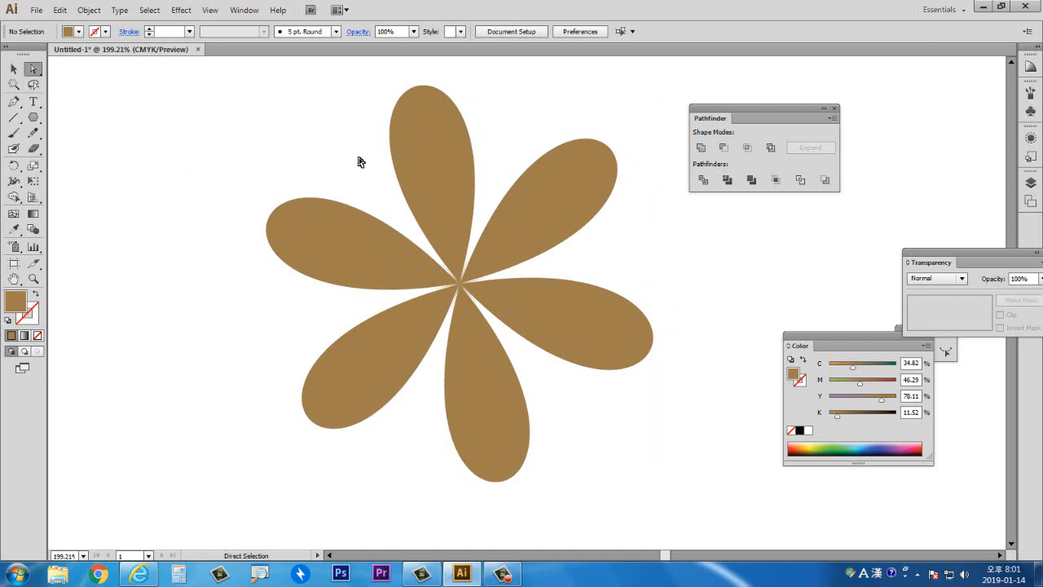
left_click(395, 139)
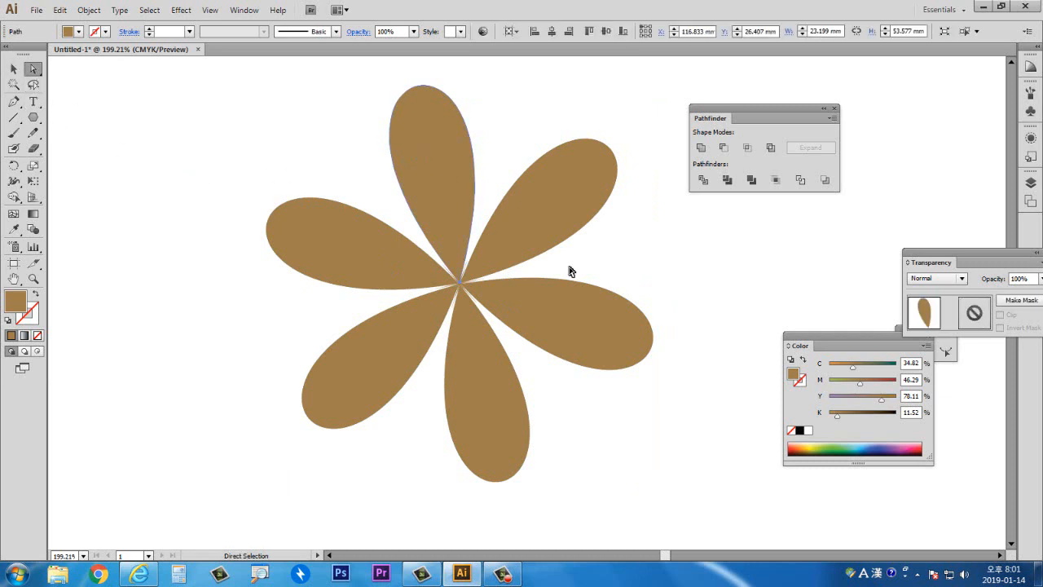
left_click(836, 445)
left_click(562, 218)
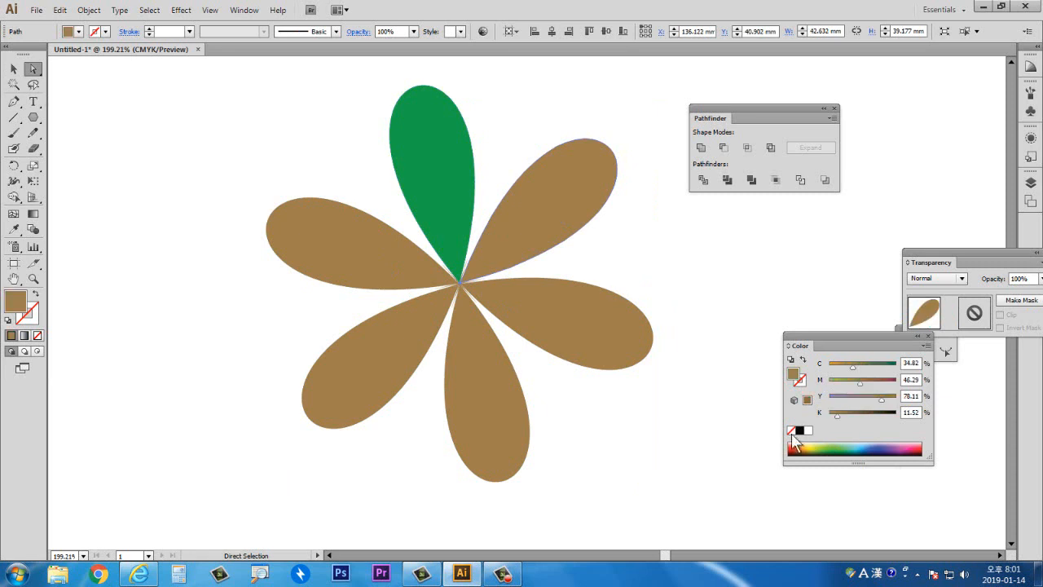
left_click(875, 446)
left_click(633, 342)
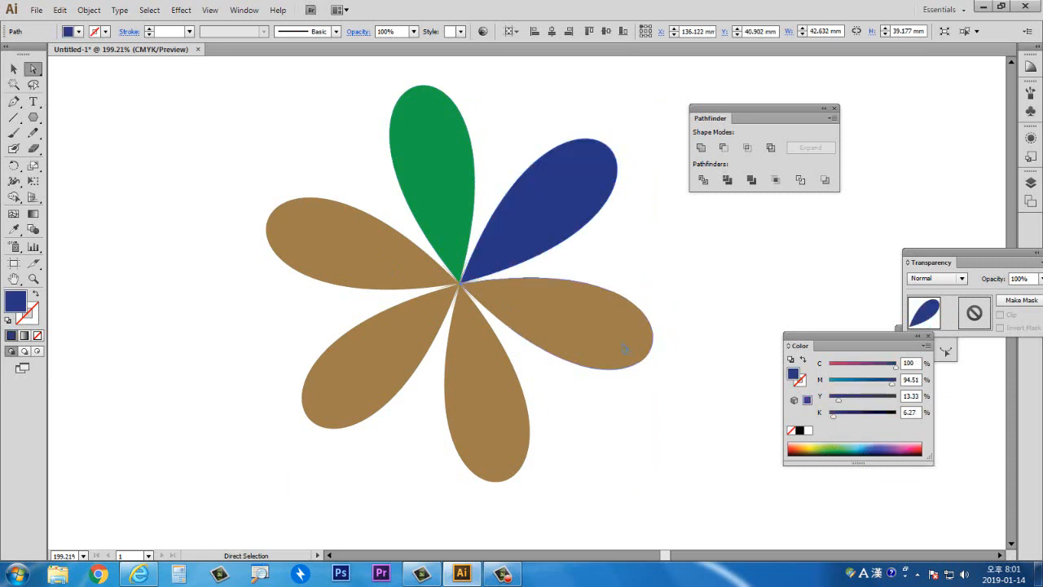
left_click(913, 446)
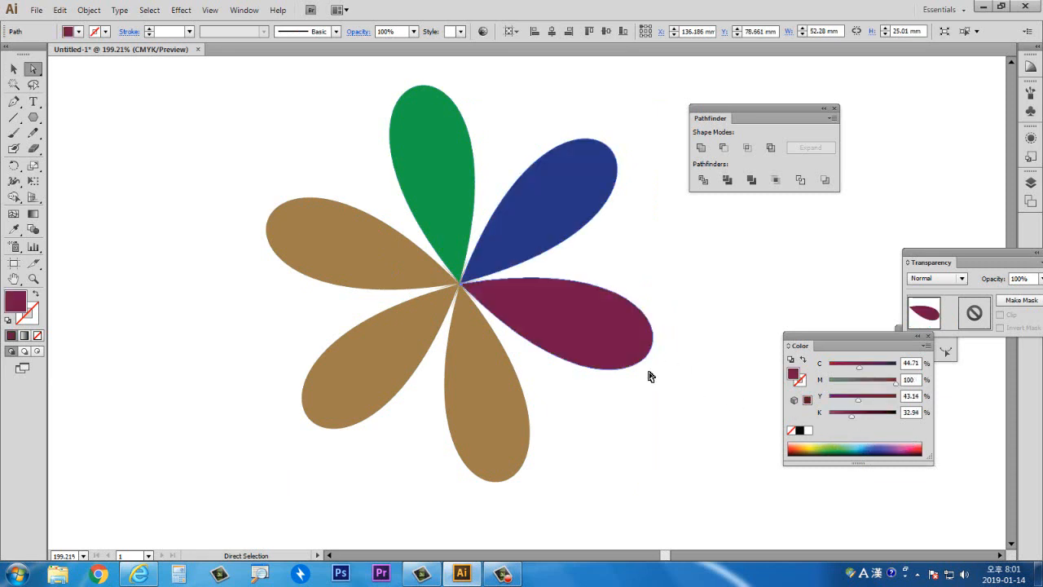
- Colour the bottom petal olive, the lower-left petal yellow and the left petal dark brown
left_click(501, 389)
left_click(815, 447)
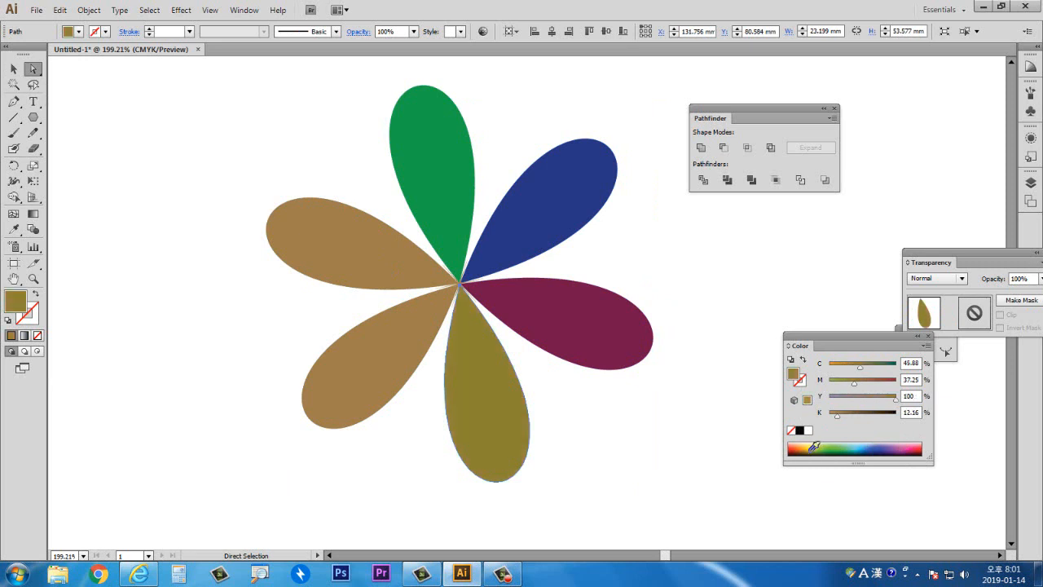
left_click(427, 356)
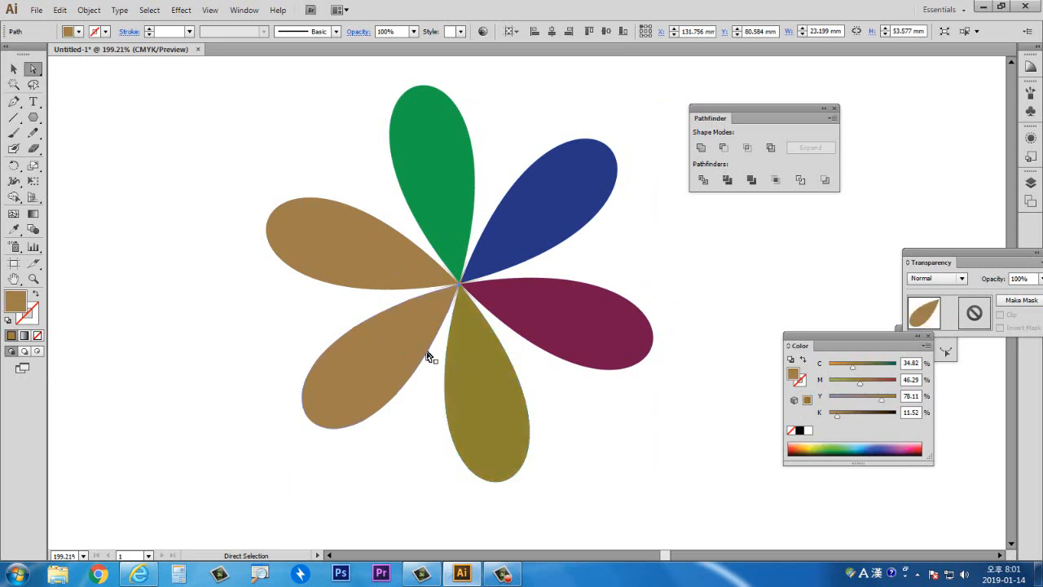
left_click(813, 446)
left_click(402, 286)
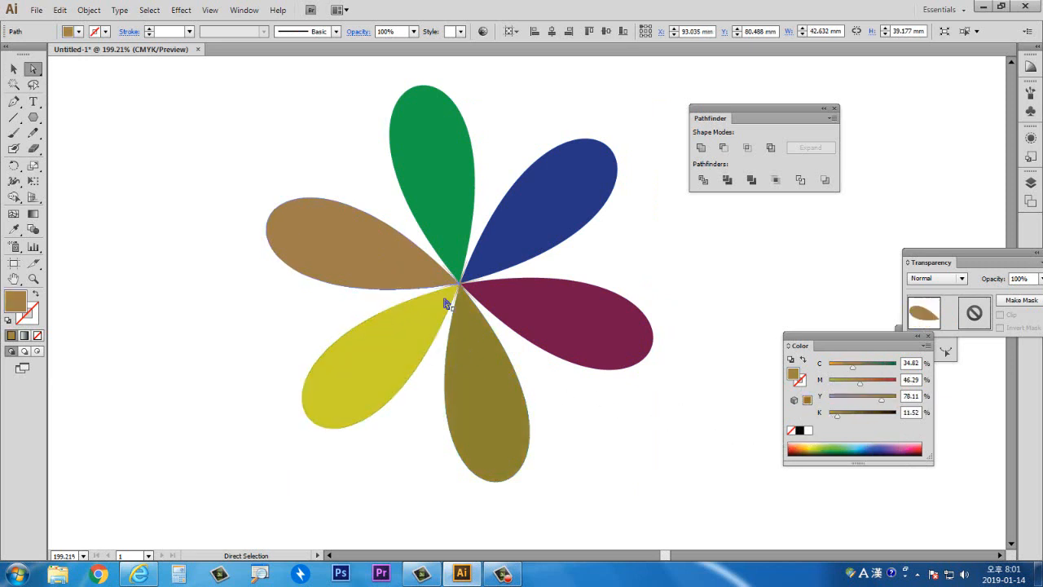
left_click(800, 446)
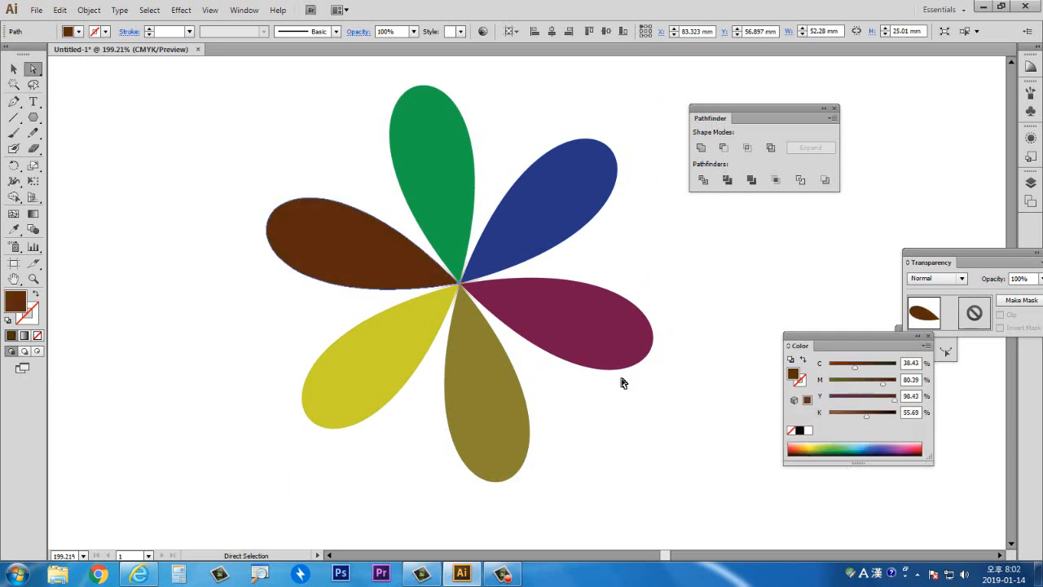
- Select the whole coloured flower with the Selection tool and delete it
left_click(13, 68)
left_click(236, 210)
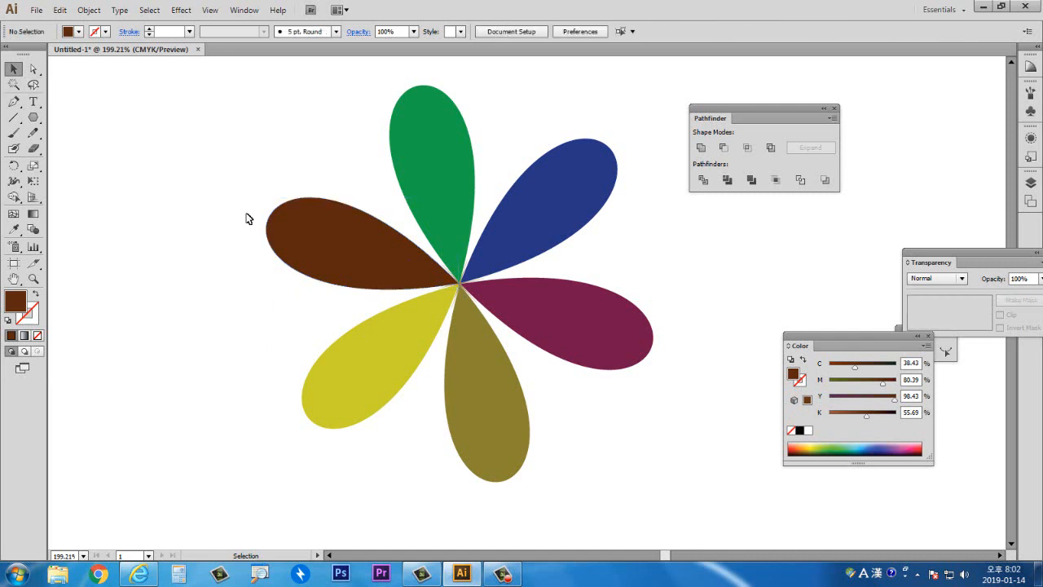
left_click(407, 253)
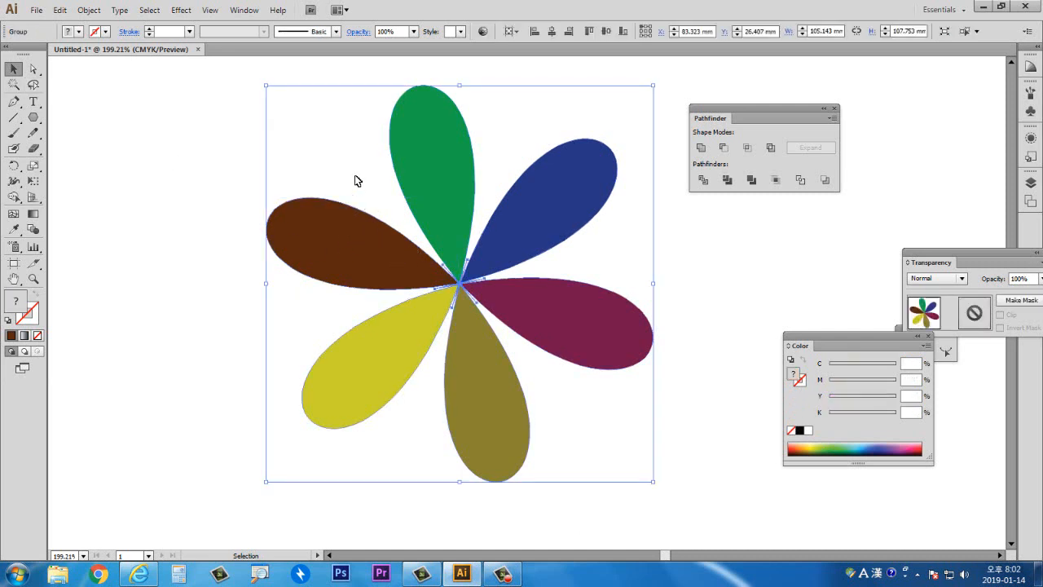
key("Delete")
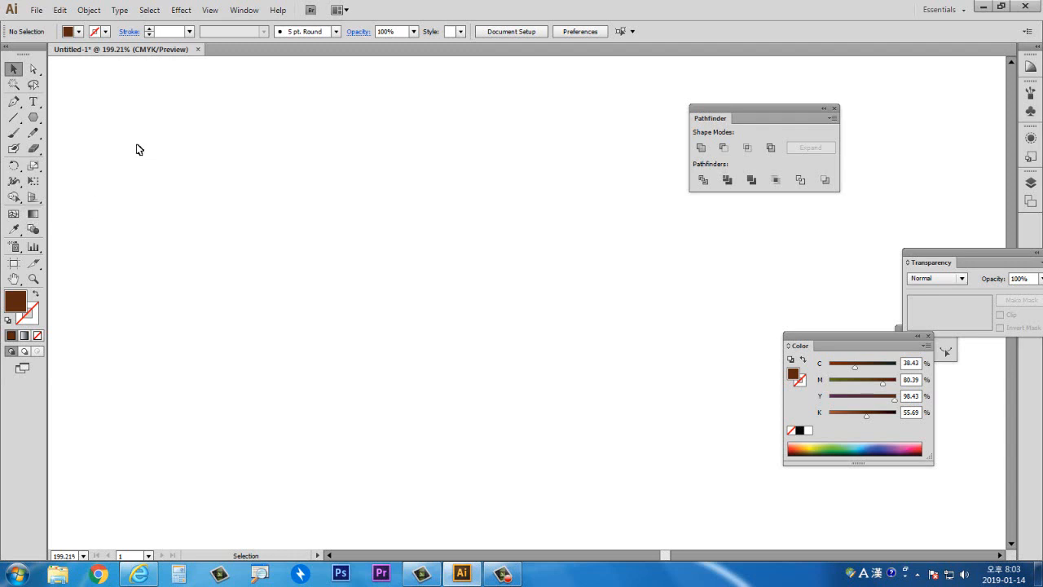
- Draw a dark brown circle about 56 mm across with the Ellipse tool and move it up slightly
left_click(34, 118)
left_click(66, 148)
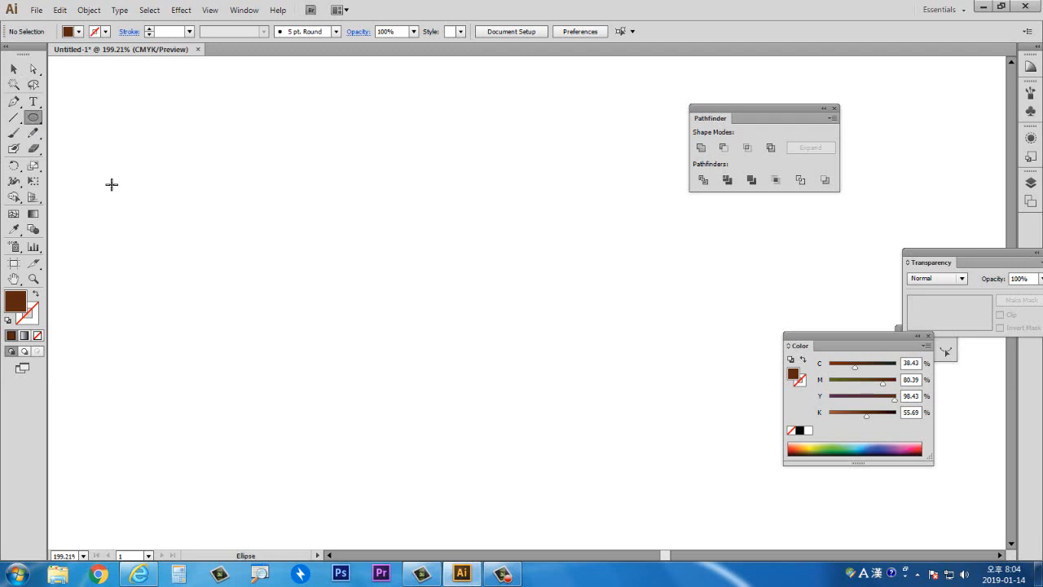
left_click_drag(286, 188, 464, 393)
left_click(14, 68)
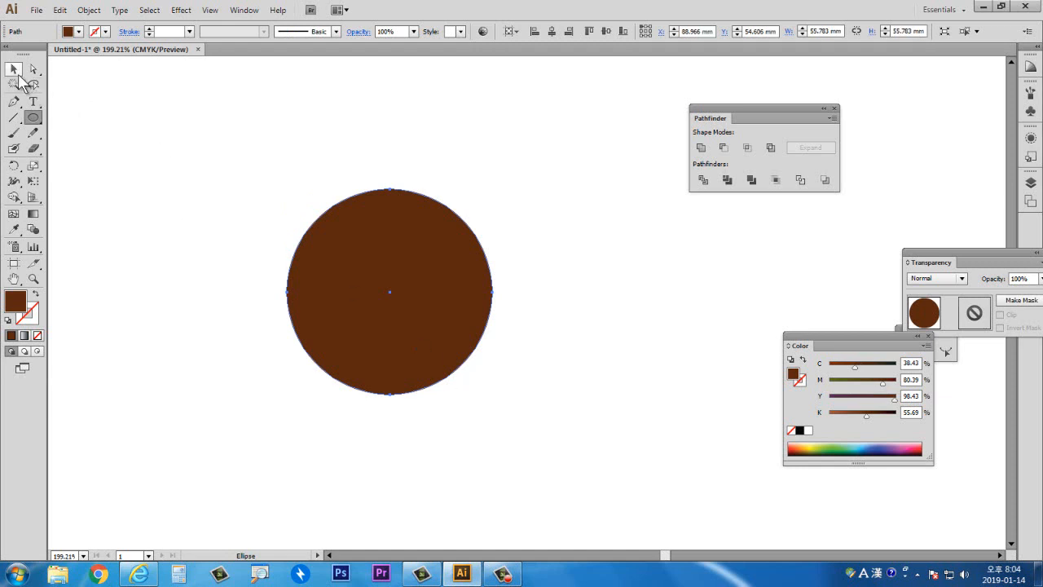
left_click_drag(391, 317, 429, 276)
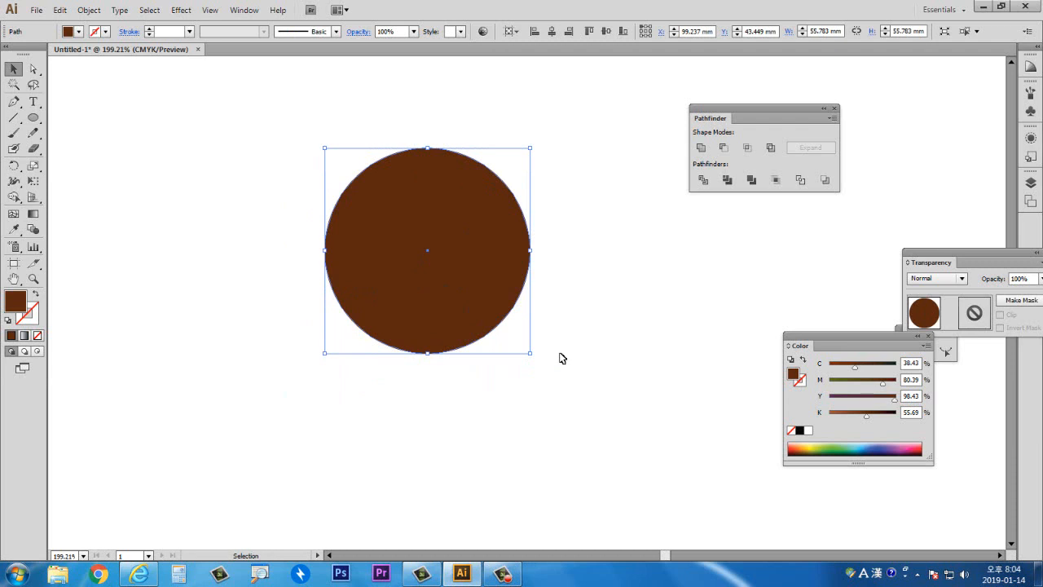
- Add a mesh point in the circle's upper-left area with the Mesh tool and colour it white
left_click(14, 214)
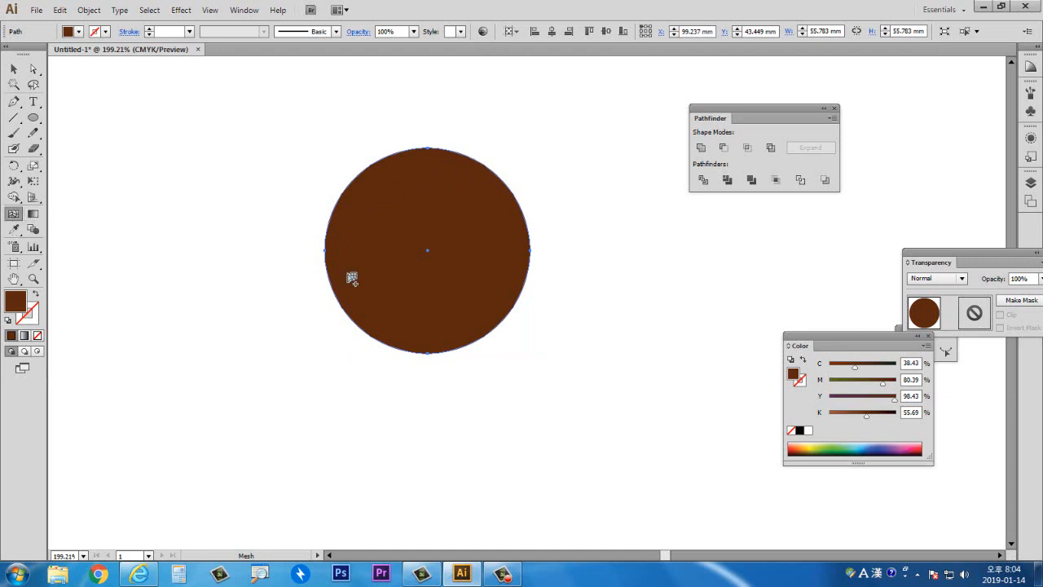
left_click(392, 209)
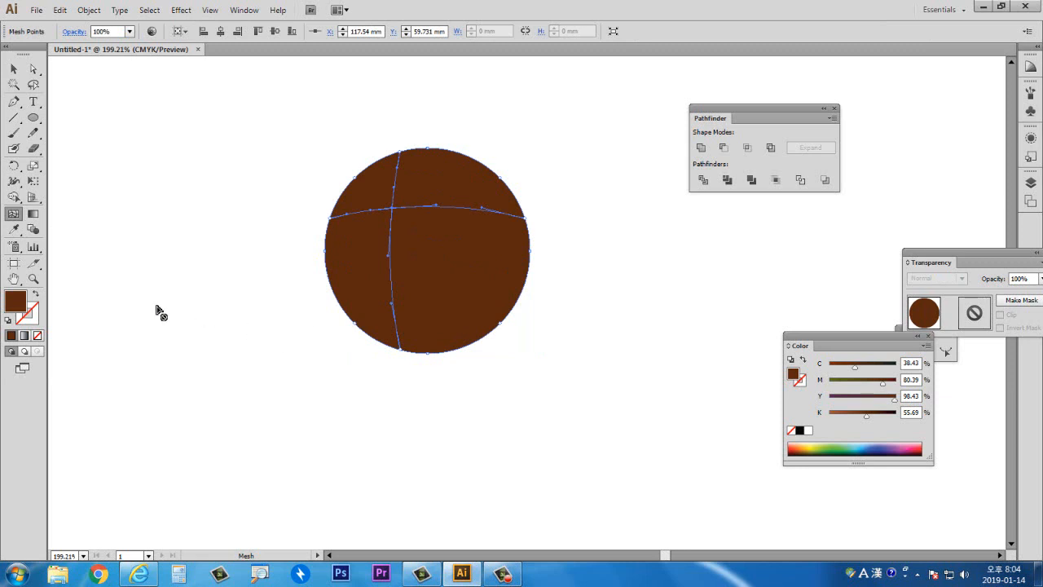
double_click(18, 301)
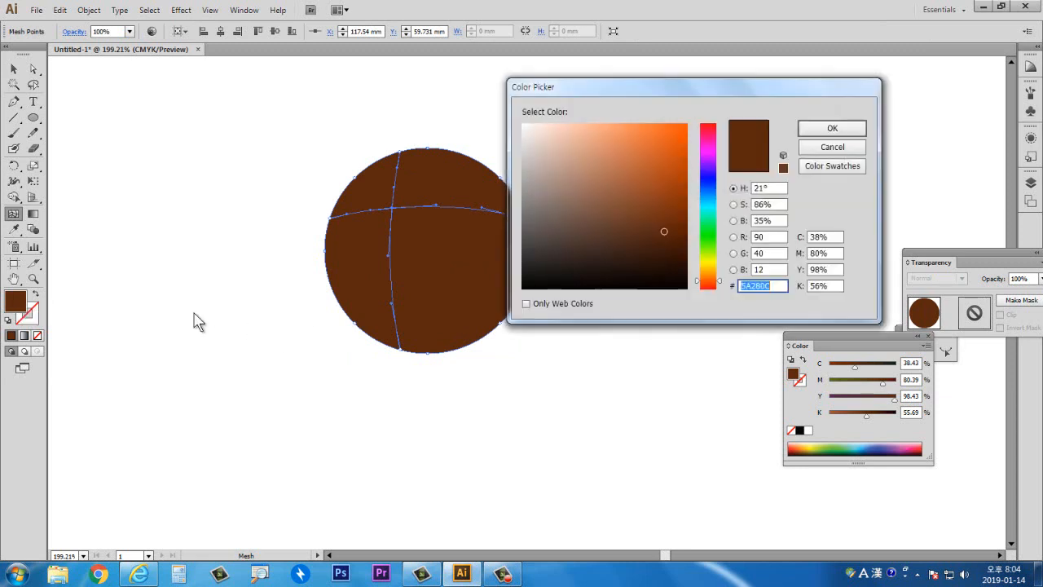
left_click_drag(570, 152, 511, 122)
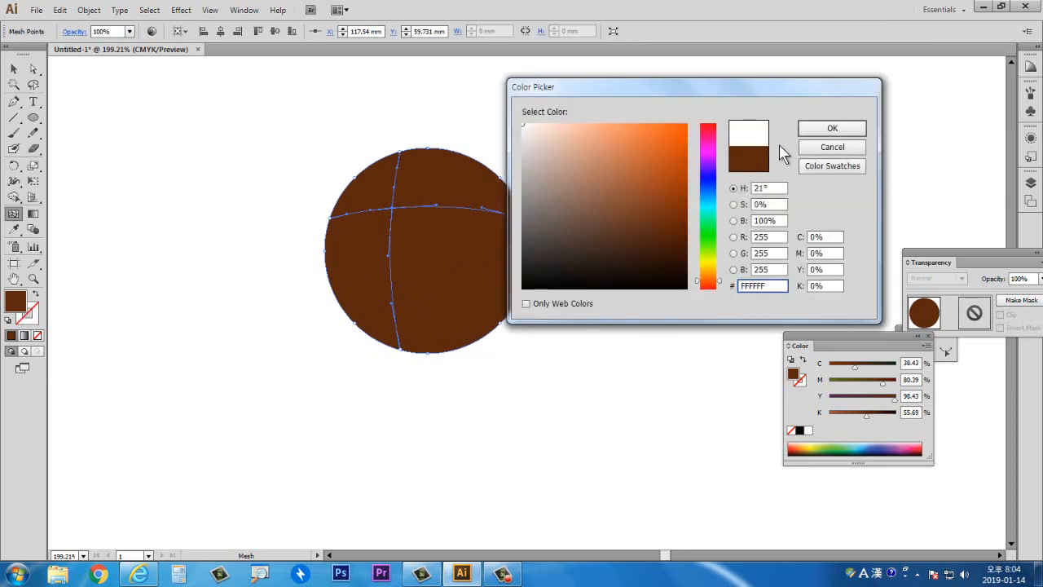
left_click(819, 130)
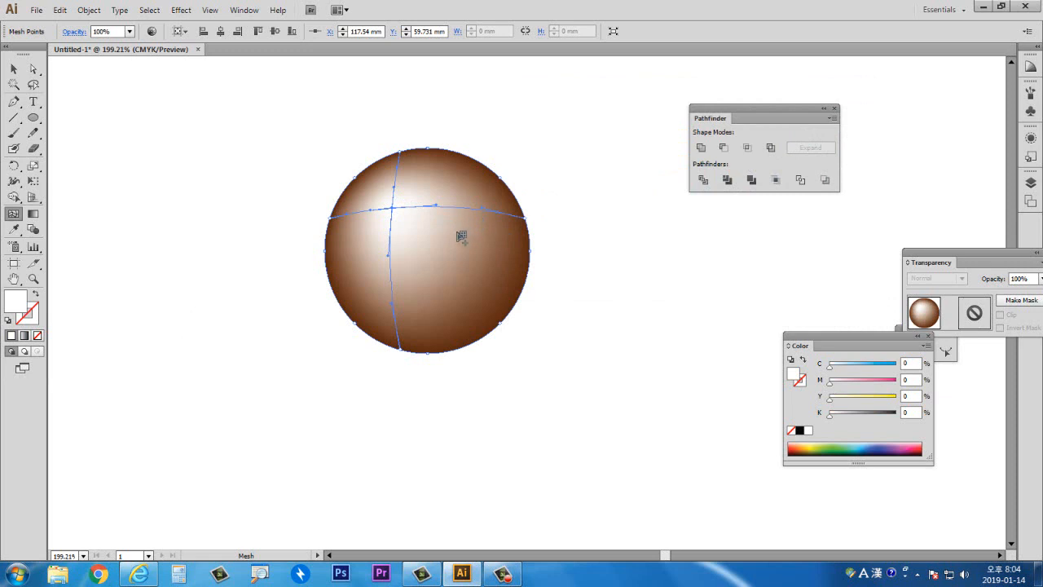
- Select the circle and make a copy scaled uniformly to 80%
left_click(13, 69)
left_click(128, 143)
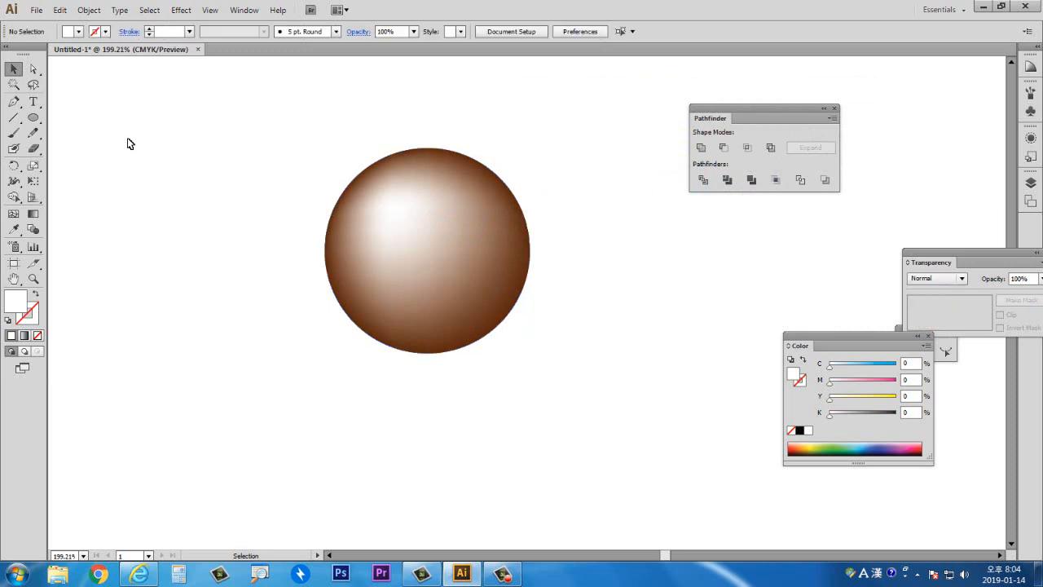
left_click(416, 264)
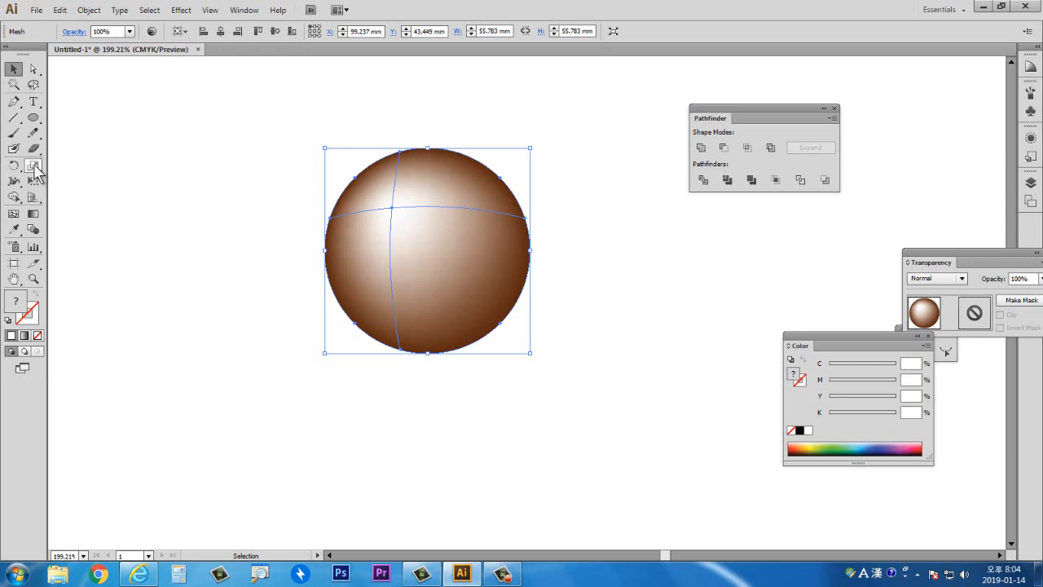
double_click(34, 166)
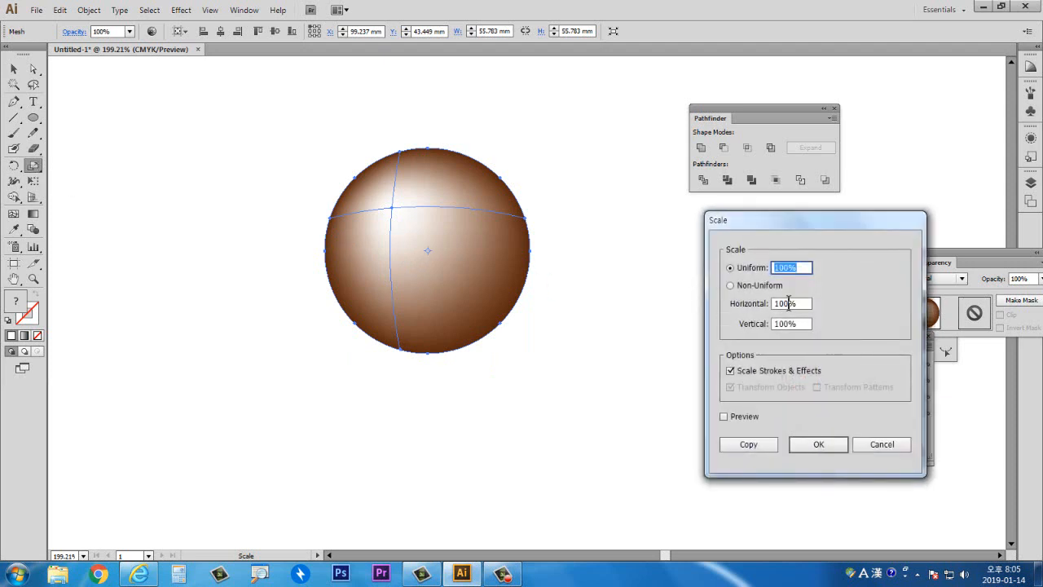
type("80")
left_click(751, 444)
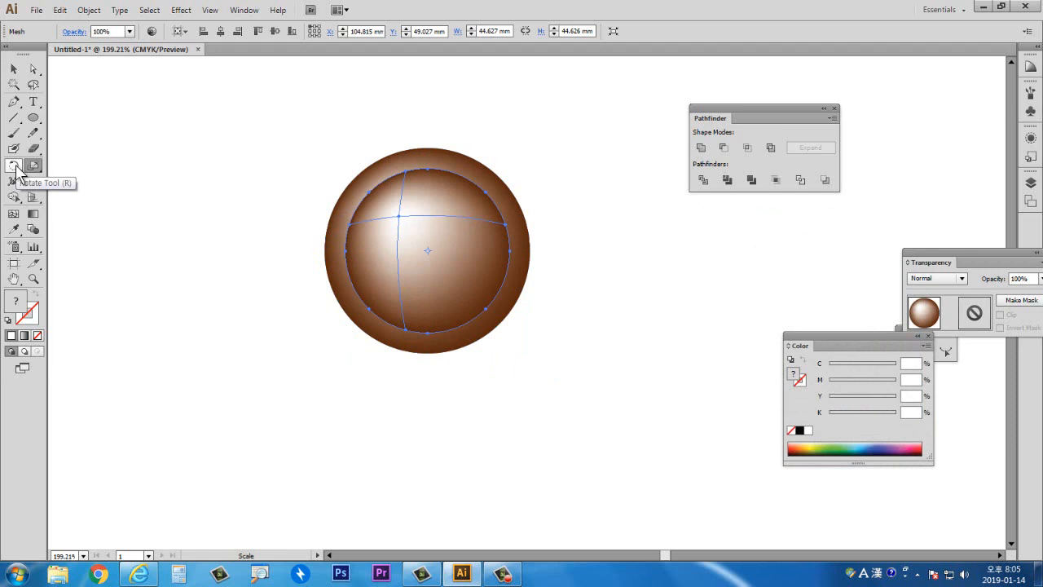
- Rotate the smaller copy by 180° so its highlight moves to the lower right
double_click(14, 166)
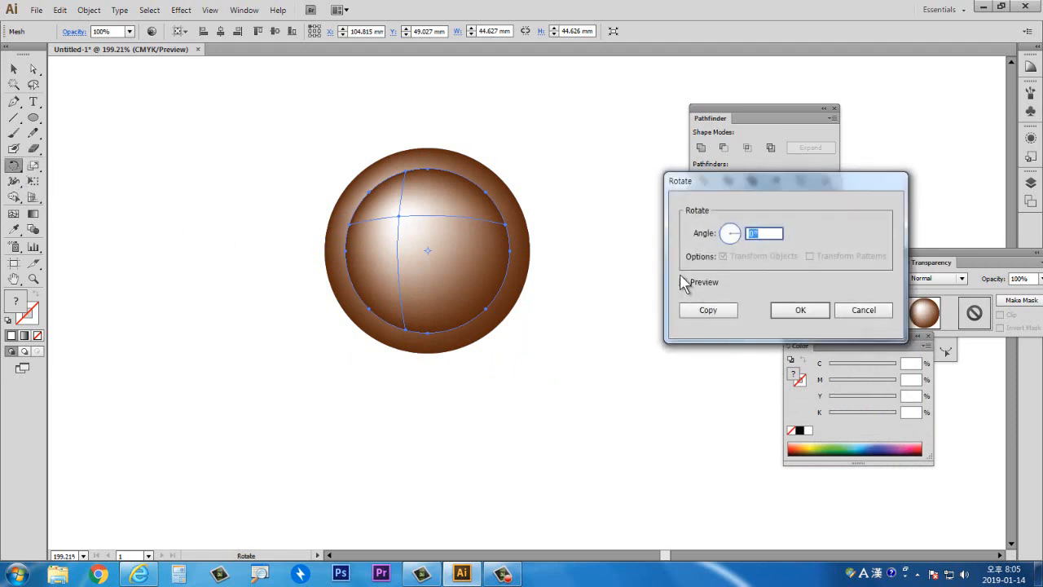
type("180")
left_click(706, 282)
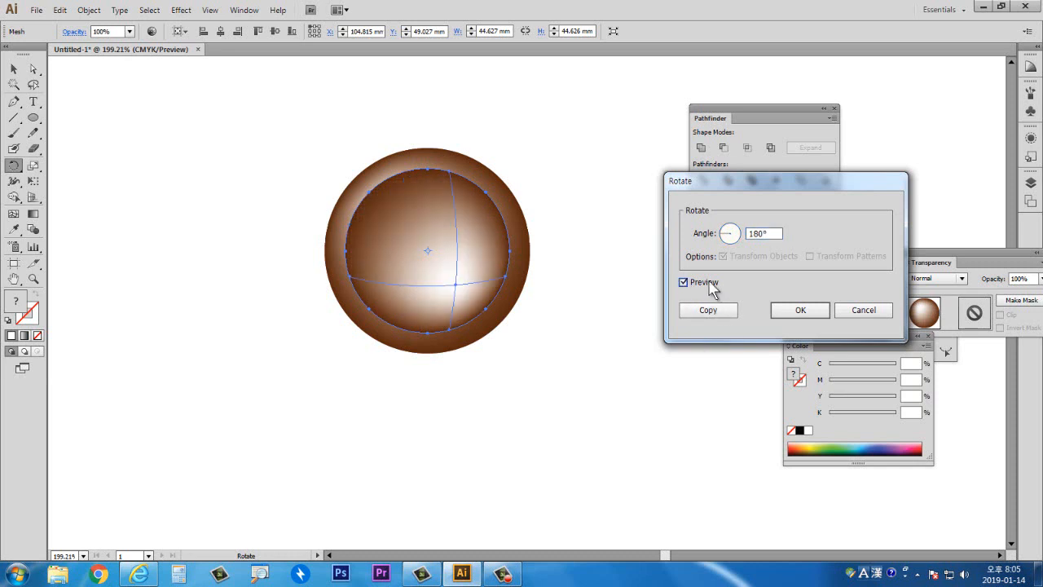
left_click(798, 310)
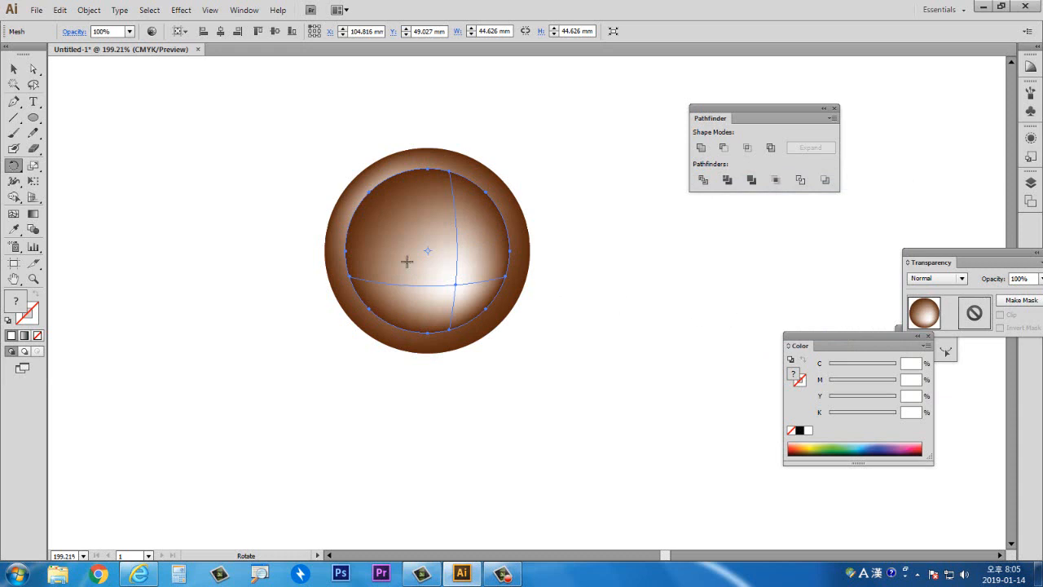
- Select the inner circle again and make a copy rotated by 180°
left_click(13, 69)
left_click(214, 211)
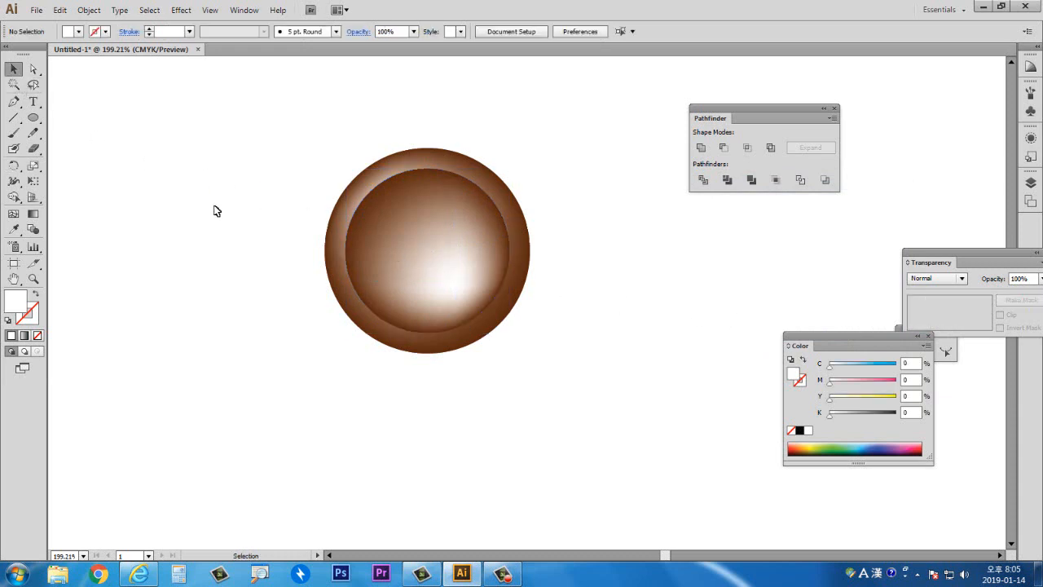
left_click(431, 267)
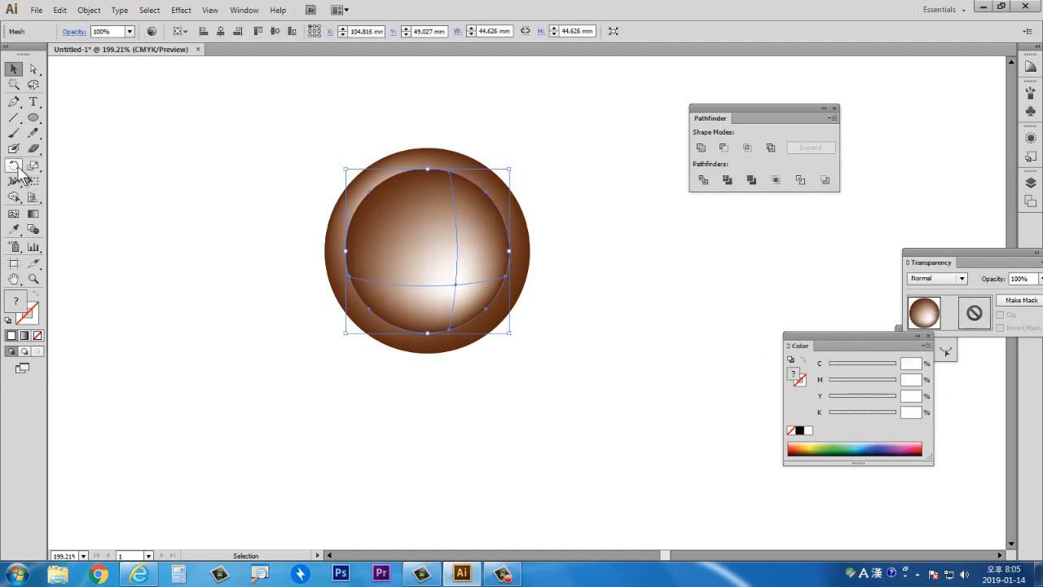
double_click(14, 165)
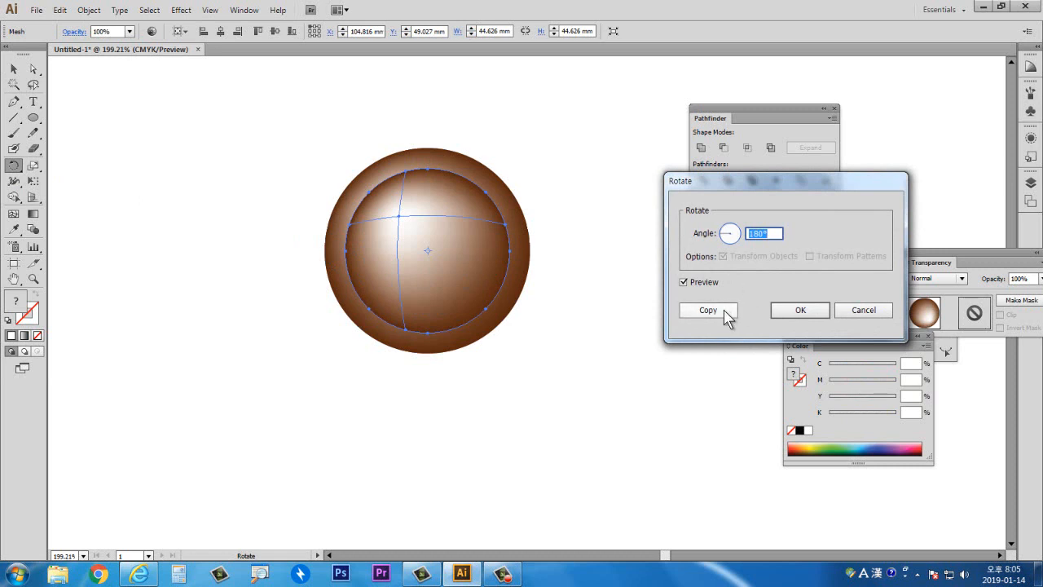
left_click(707, 310)
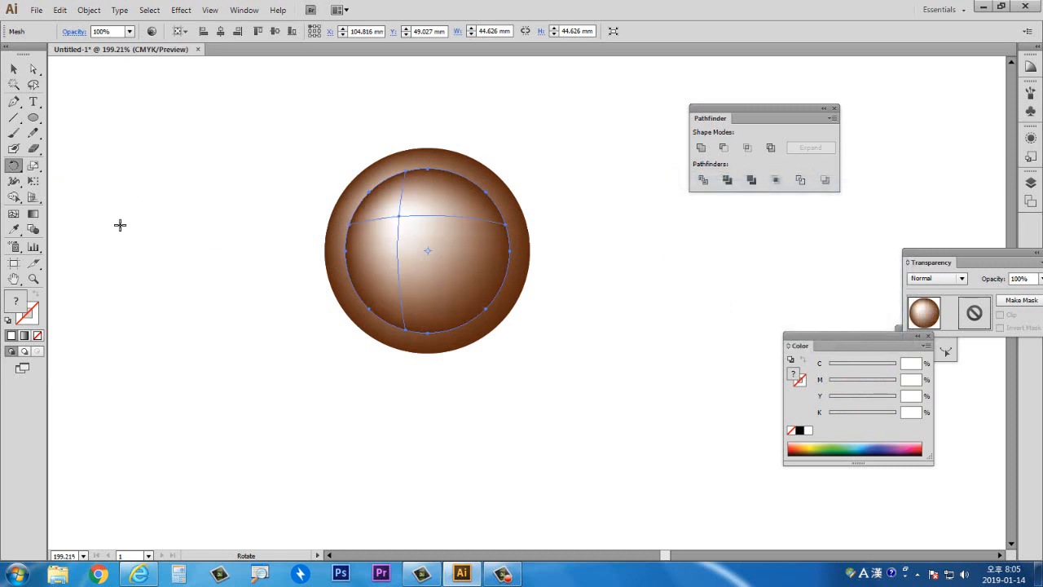
- Scale the rotated inner circle copy uniformly to 90%, then deselect
double_click(34, 166)
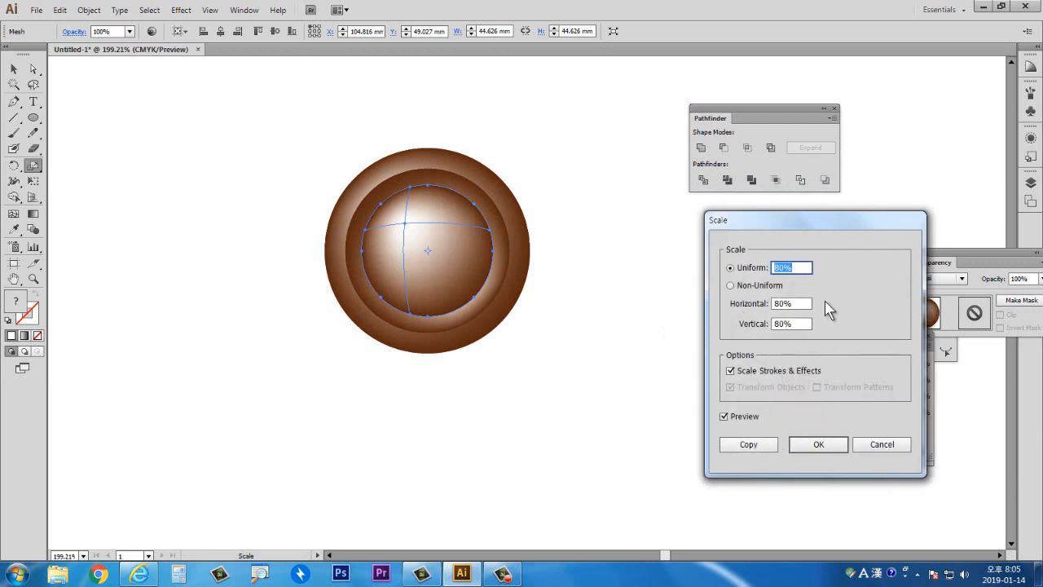
type("90")
left_click(819, 447)
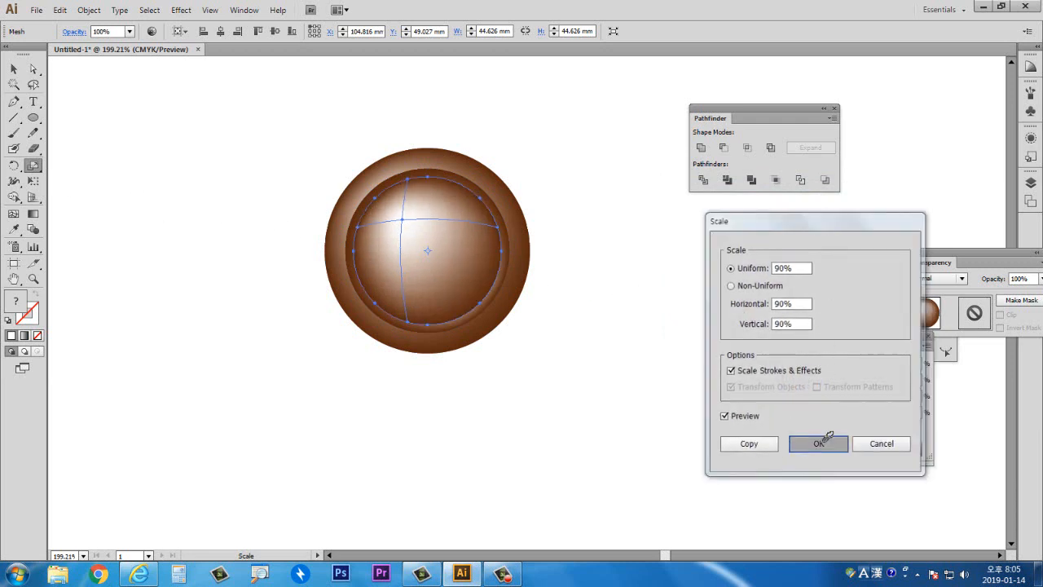
left_click(14, 68)
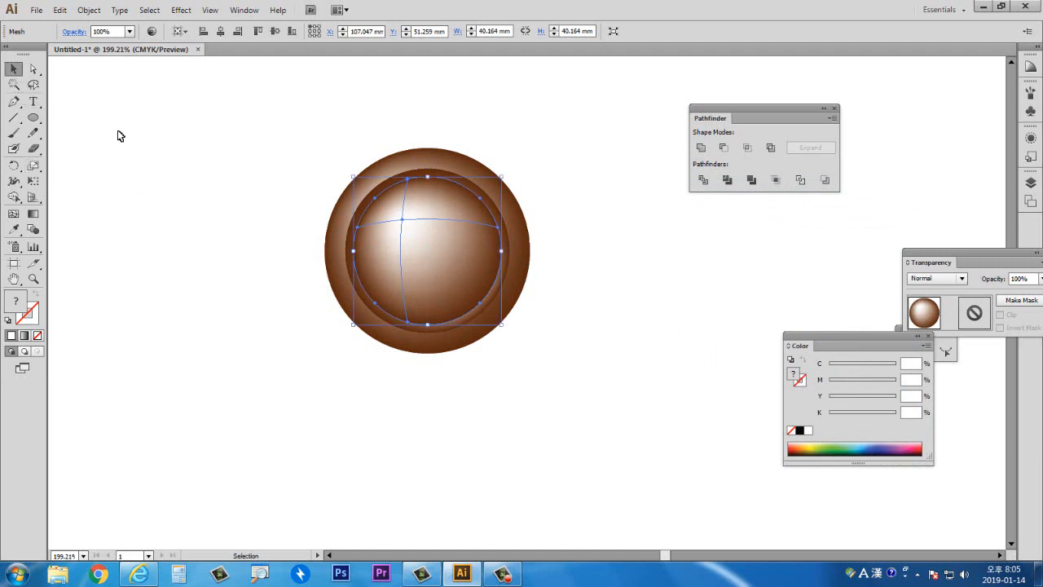
left_click(119, 136)
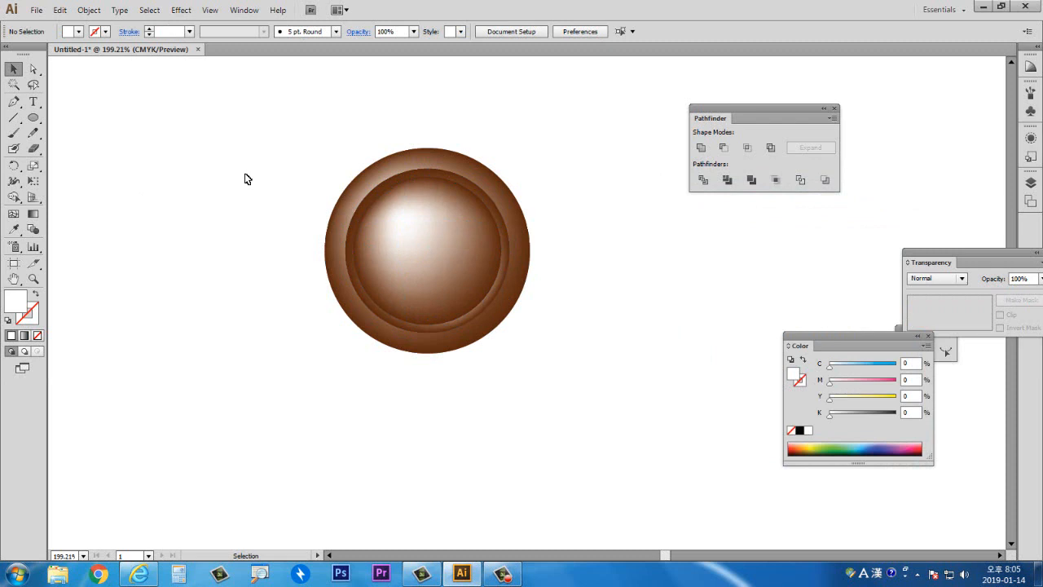
- Select all the circles of the round button and delete them
left_click_drag(324, 150, 468, 330)
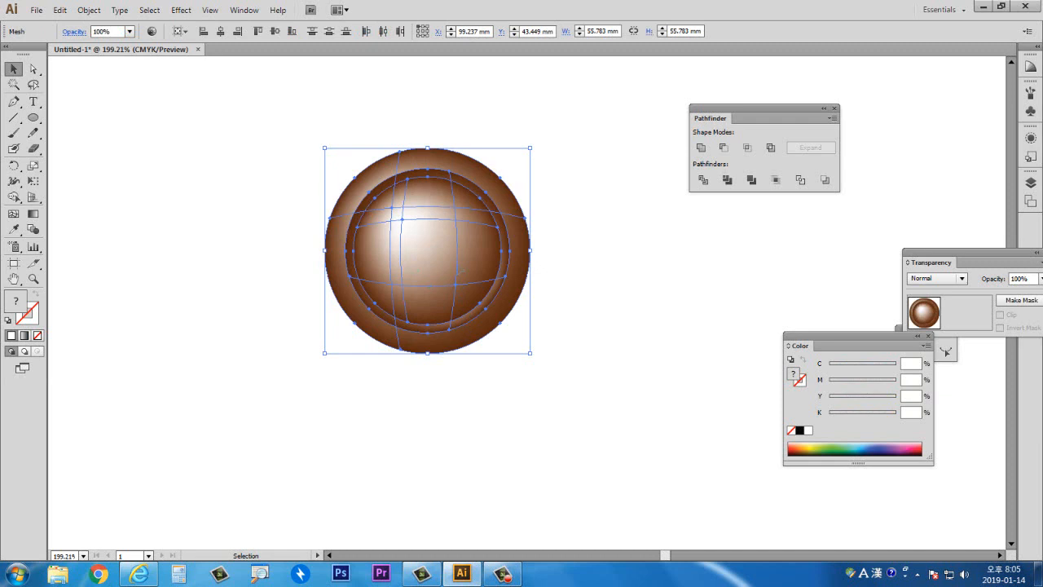
key("Delete")
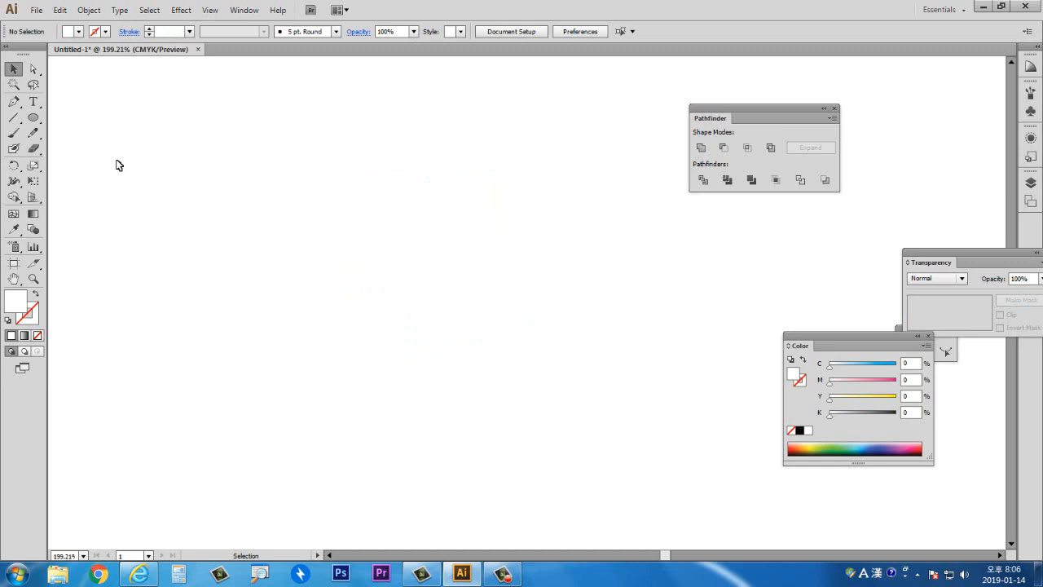
left_click(33, 117)
left_click(67, 132)
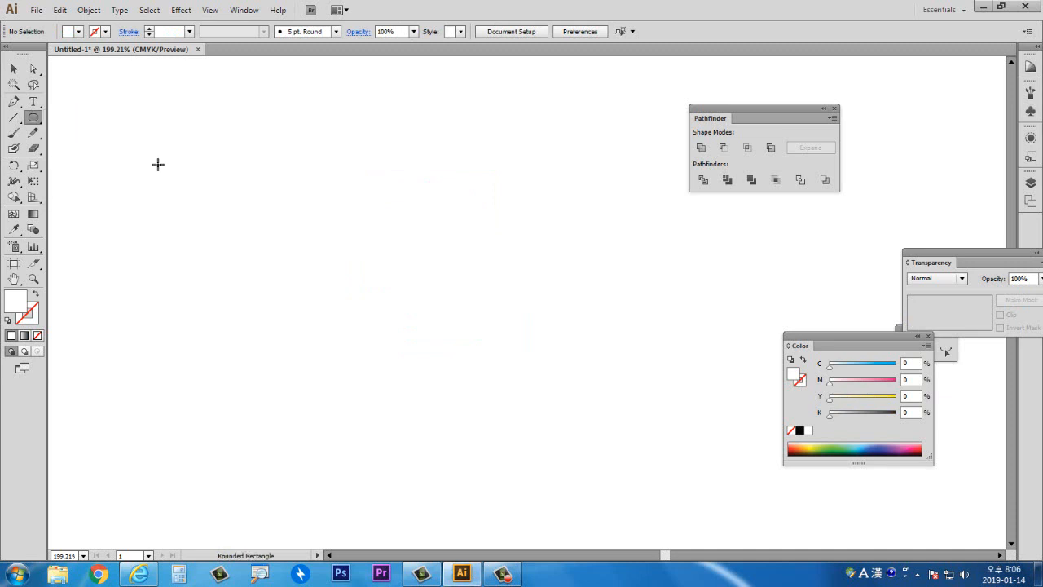
left_click_drag(167, 172, 592, 255)
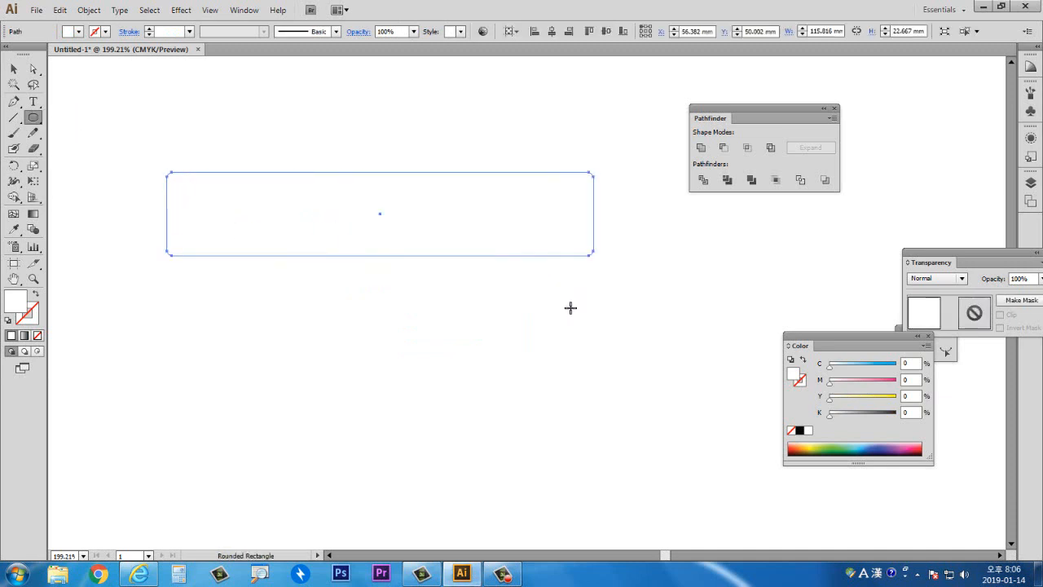
key("ctrl+z")
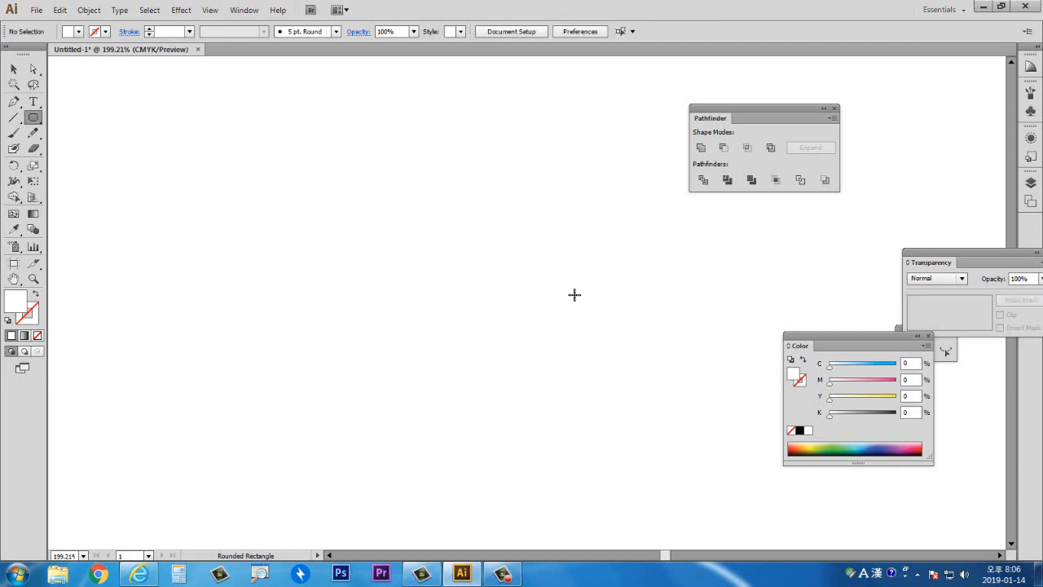
- Create a rounded rectangle 115.8158 mm wide and 22.6674 mm high with a 10 mm corner radius
left_click(437, 288)
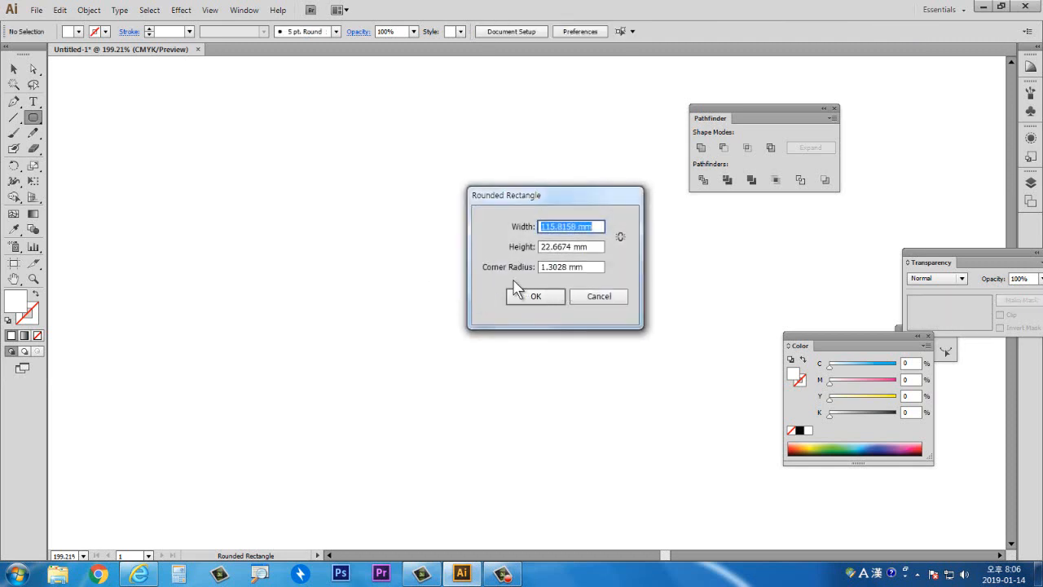
double_click(564, 266)
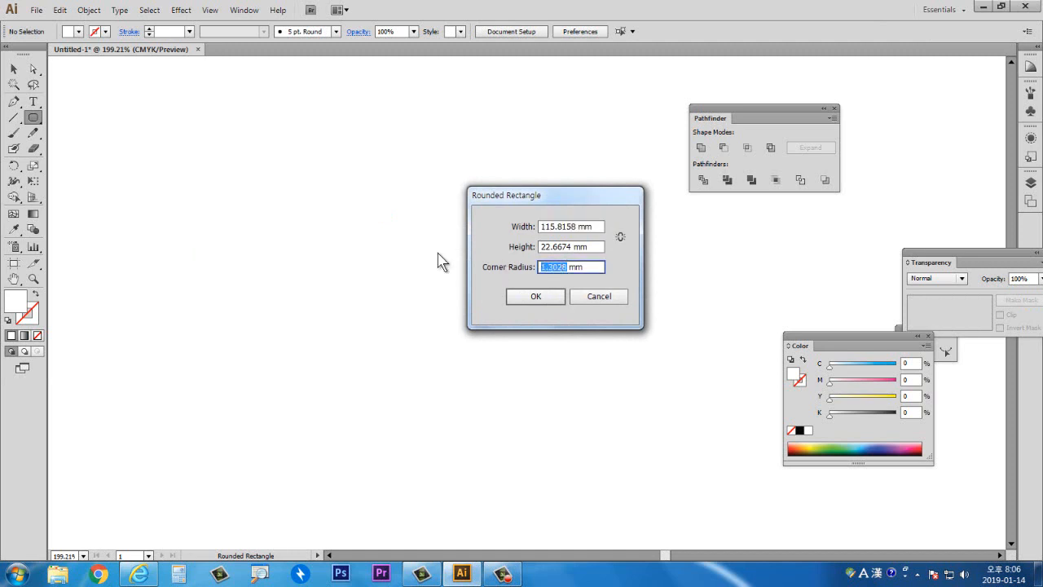
type("10")
left_click(514, 295)
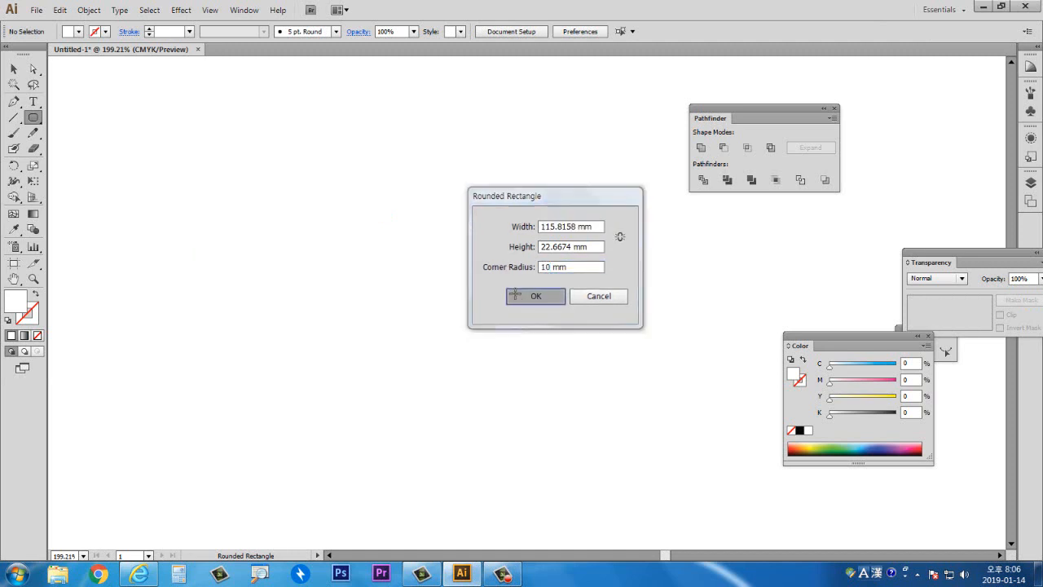
- Fill the rounded rectangle with green 0D8C1F and move it up and to the left
key("v")
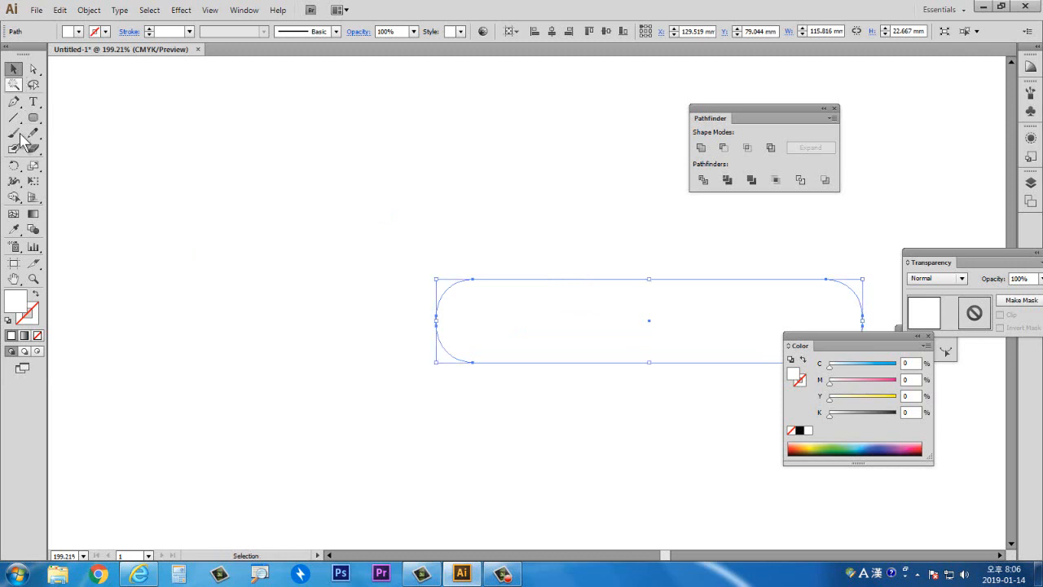
double_click(19, 298)
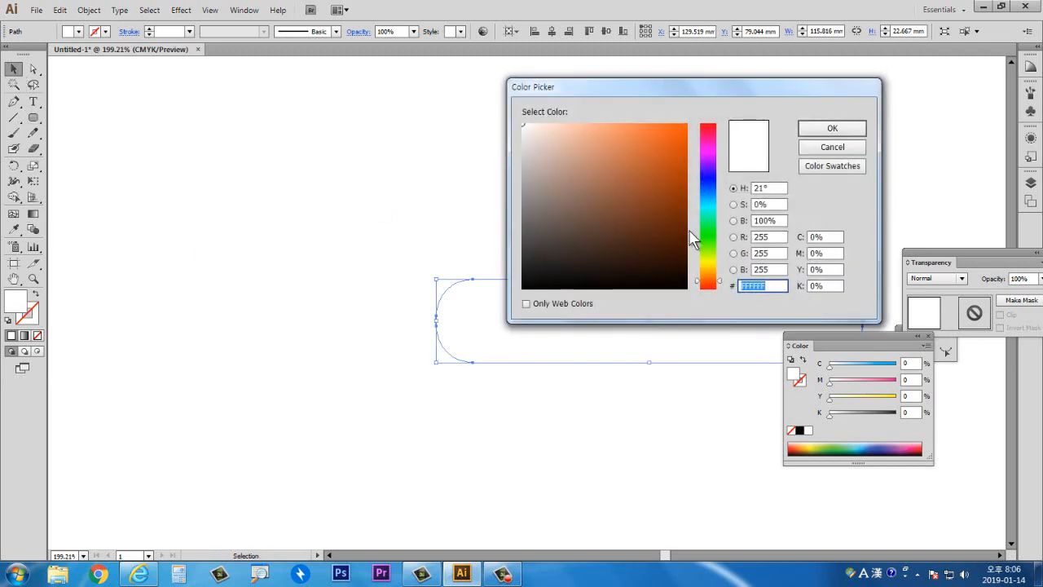
left_click(706, 230)
left_click(672, 198)
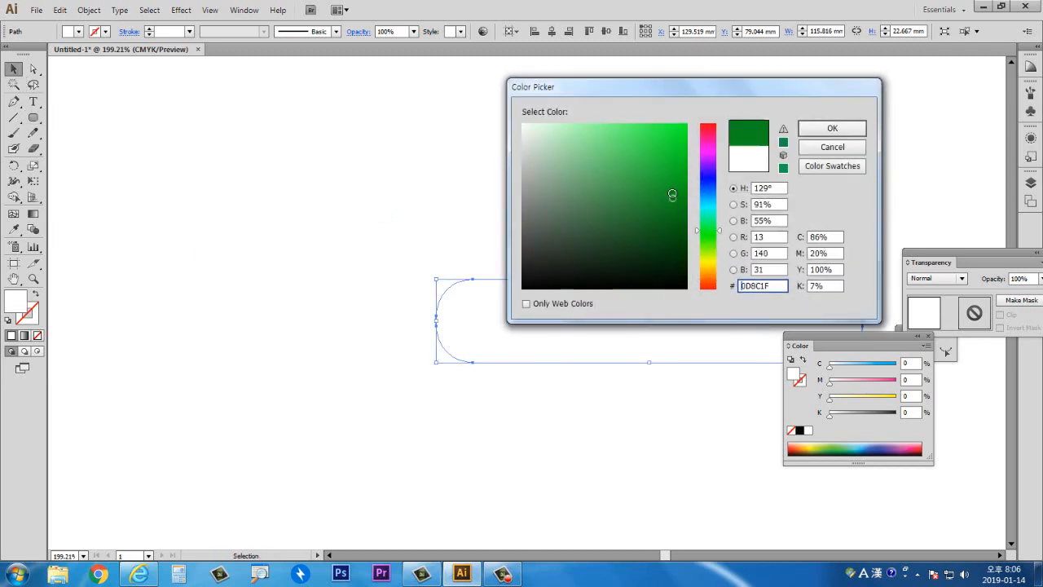
left_click(808, 131)
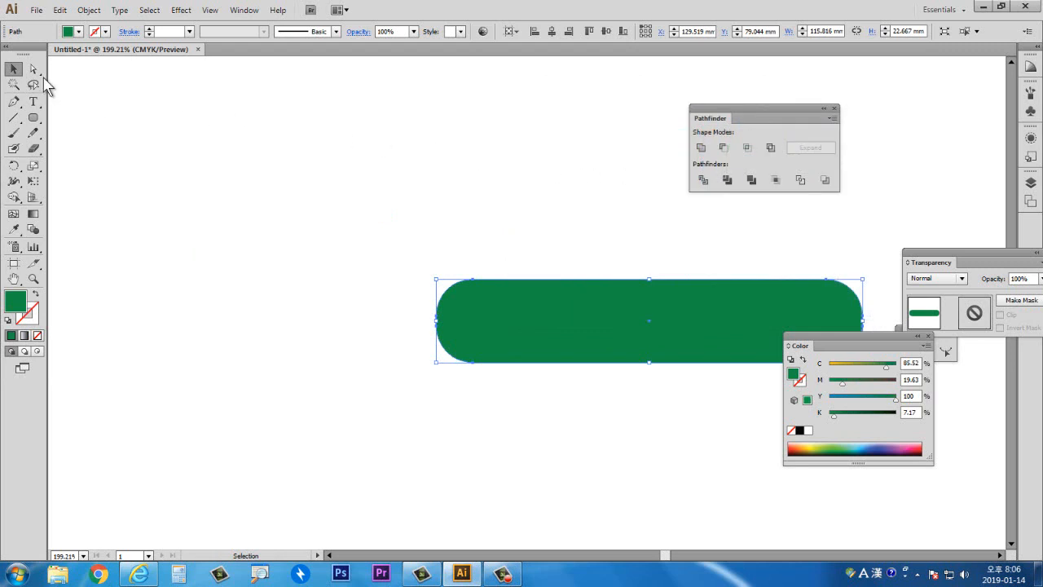
left_click_drag(500, 319, 277, 195)
left_click(345, 355)
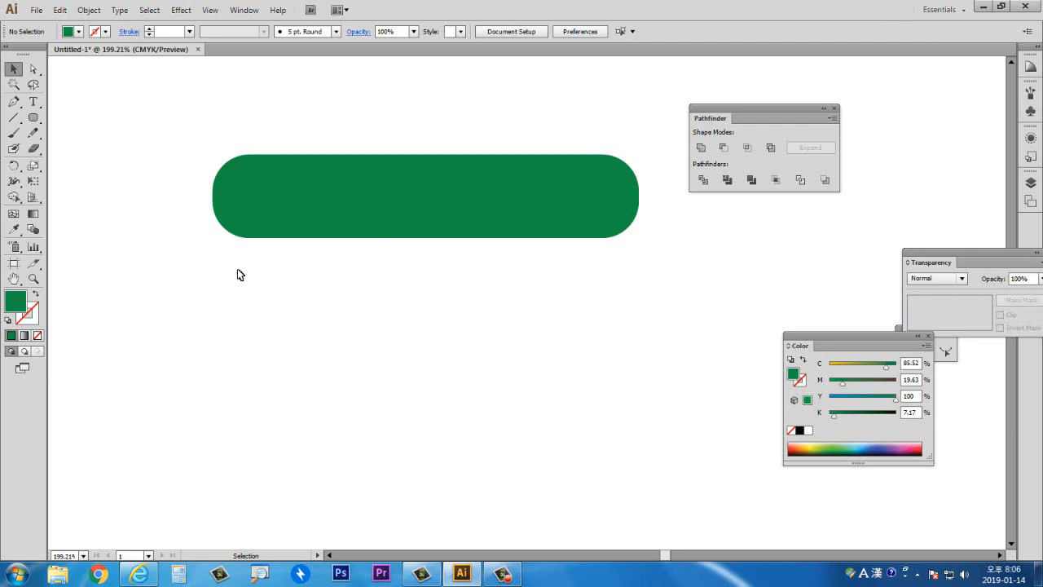
- Add a mesh point near the bar's left end with the Mesh tool and colour it light green BBF297
left_click_drag(380, 204, 392, 224)
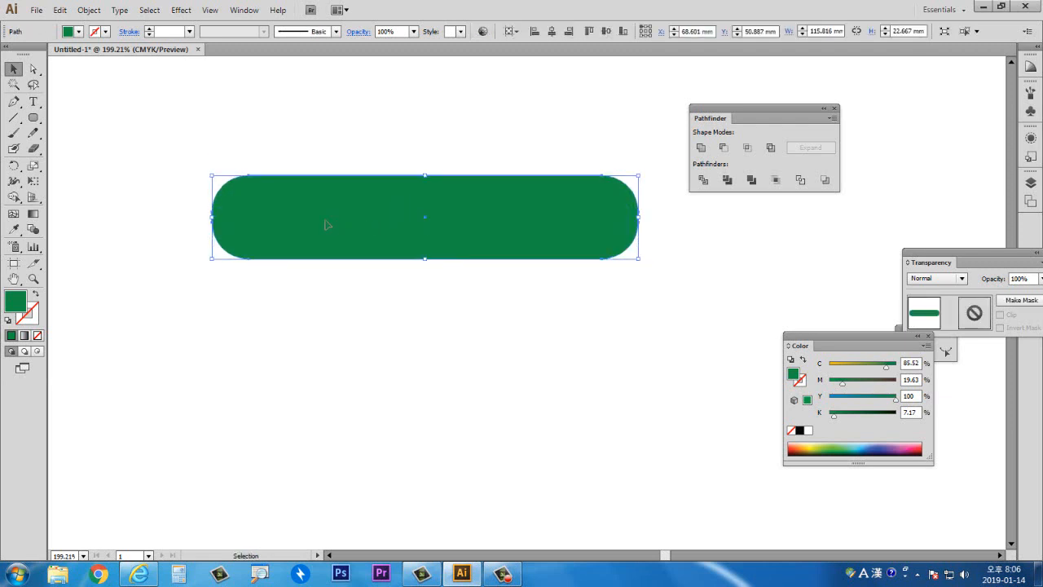
left_click(13, 214)
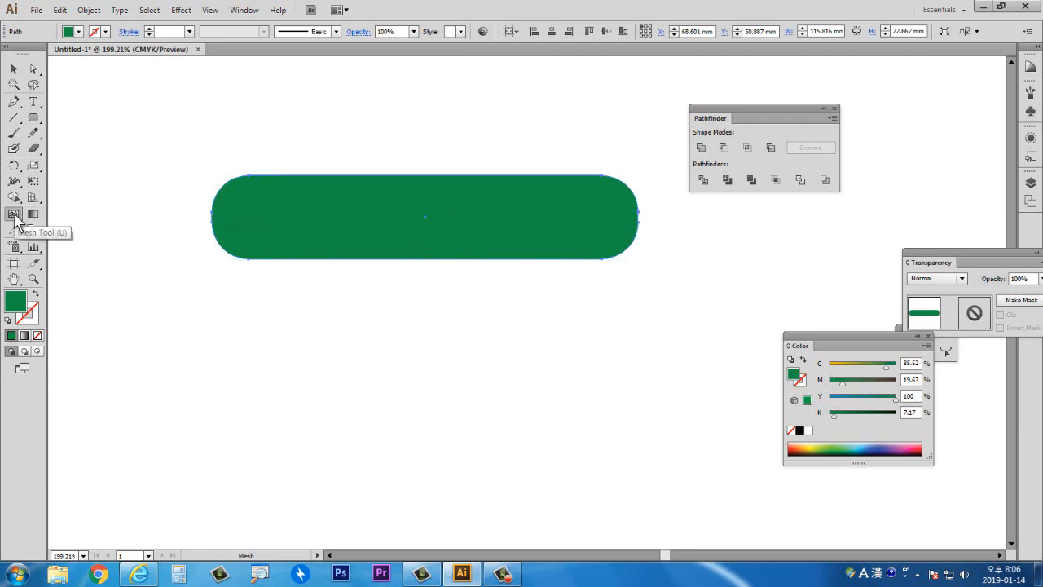
left_click(257, 200)
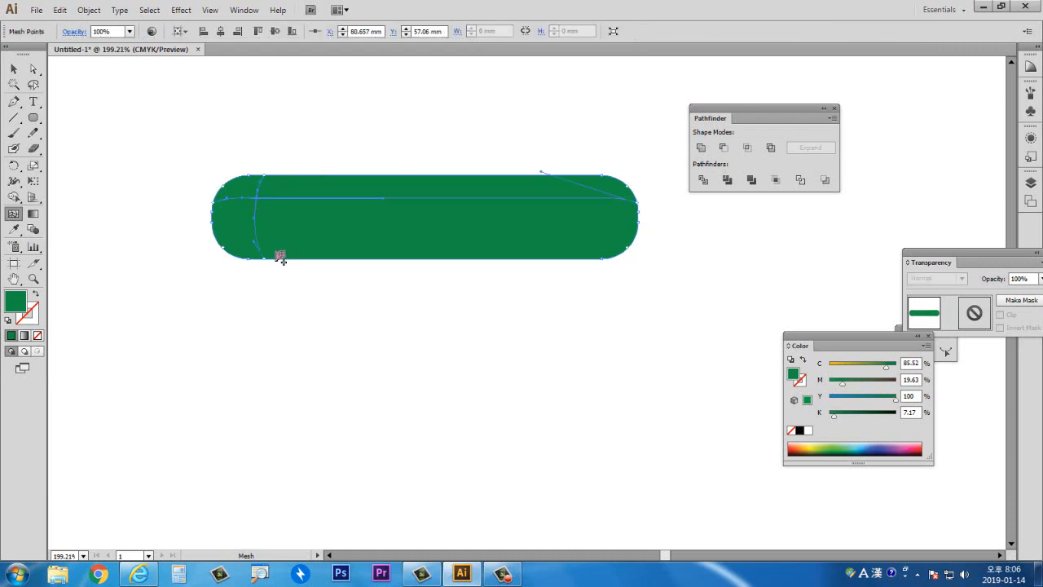
double_click(16, 304)
left_click(594, 131)
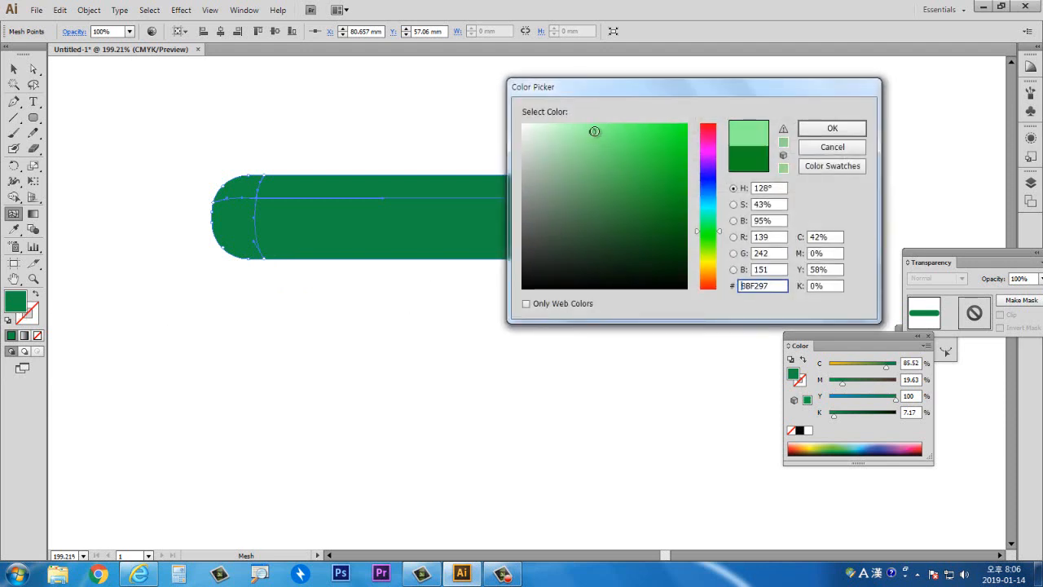
left_click(825, 129)
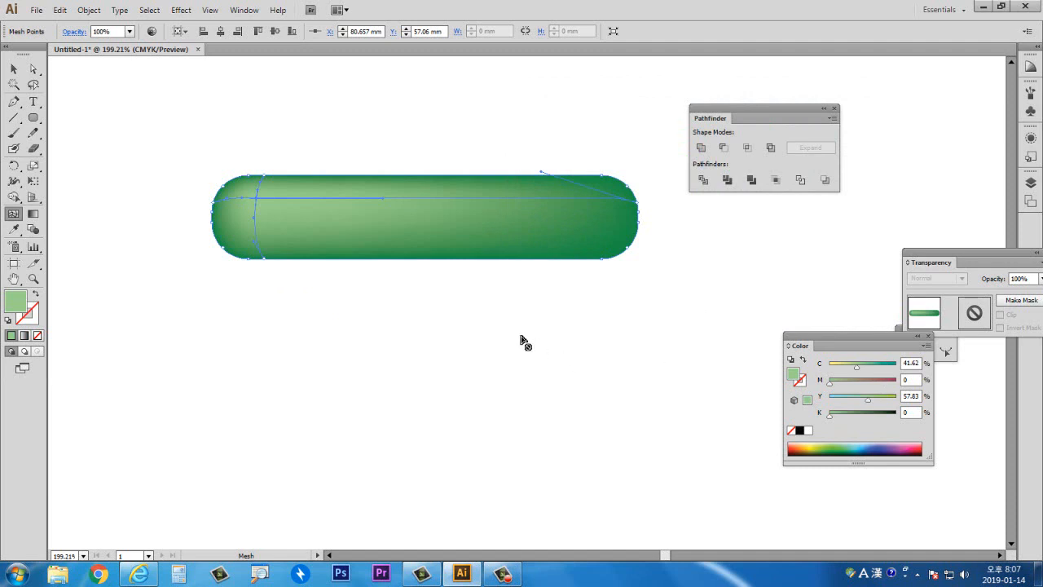
- Add a second light green mesh point near the bar's right end, then deselect
left_click(584, 202)
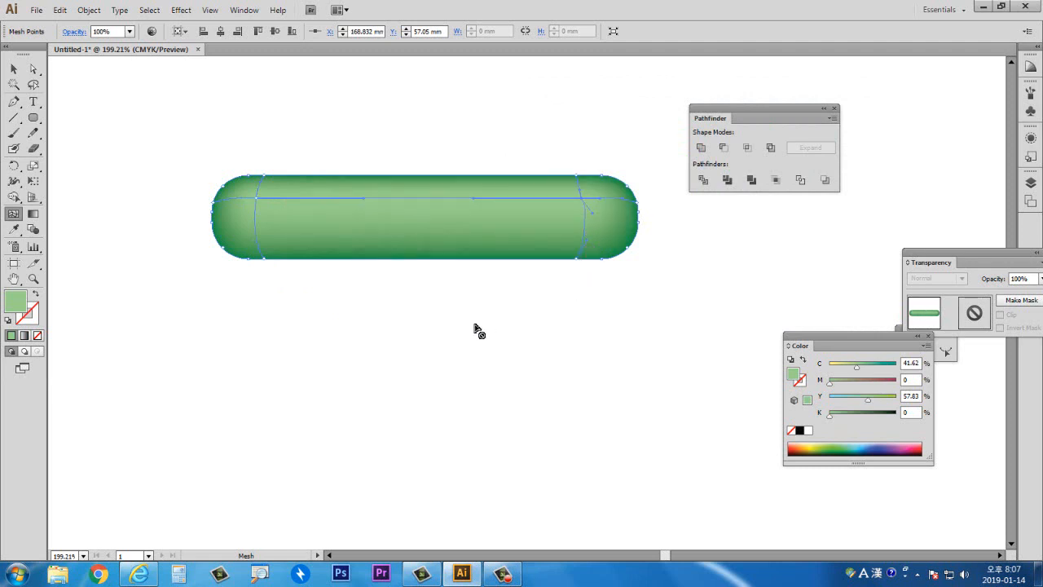
left_click(14, 69)
left_click(116, 197)
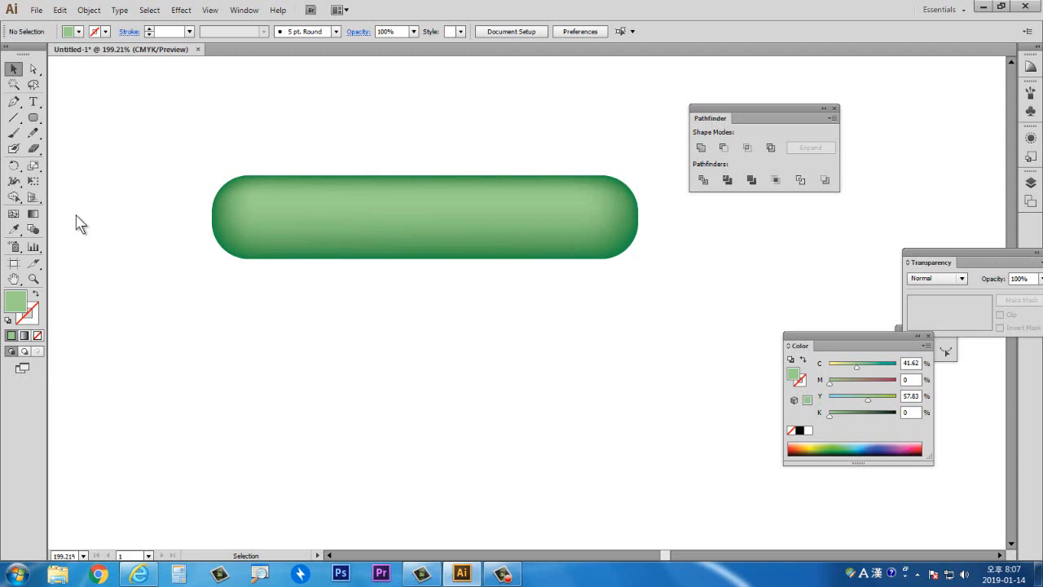
- Draw a rounded rectangle about 60 × 45 mm below the bar and add a mesh point near its upper-left corner
left_click(32, 117)
left_click_drag(253, 297, 475, 463)
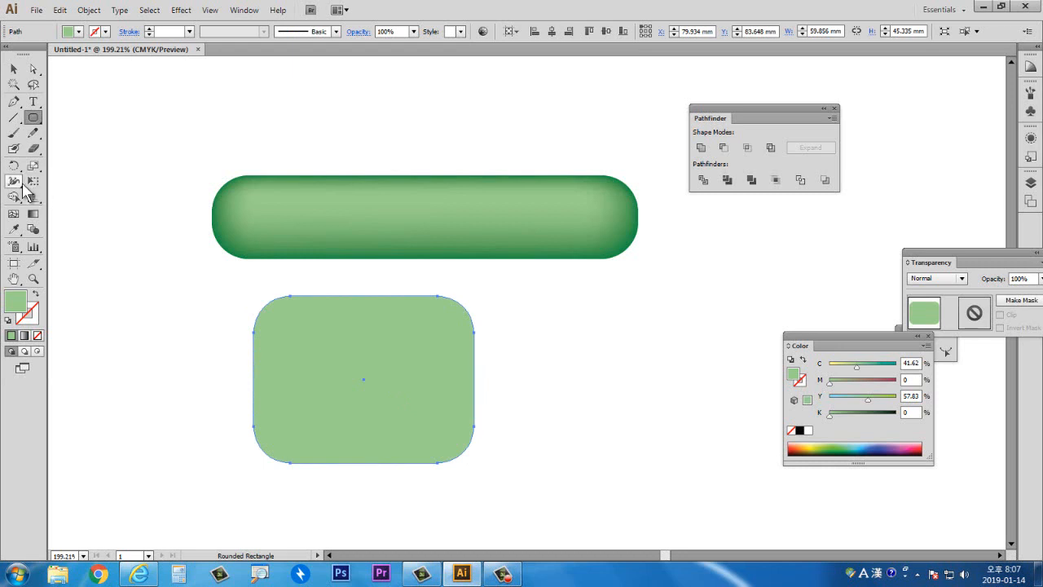
left_click(14, 215)
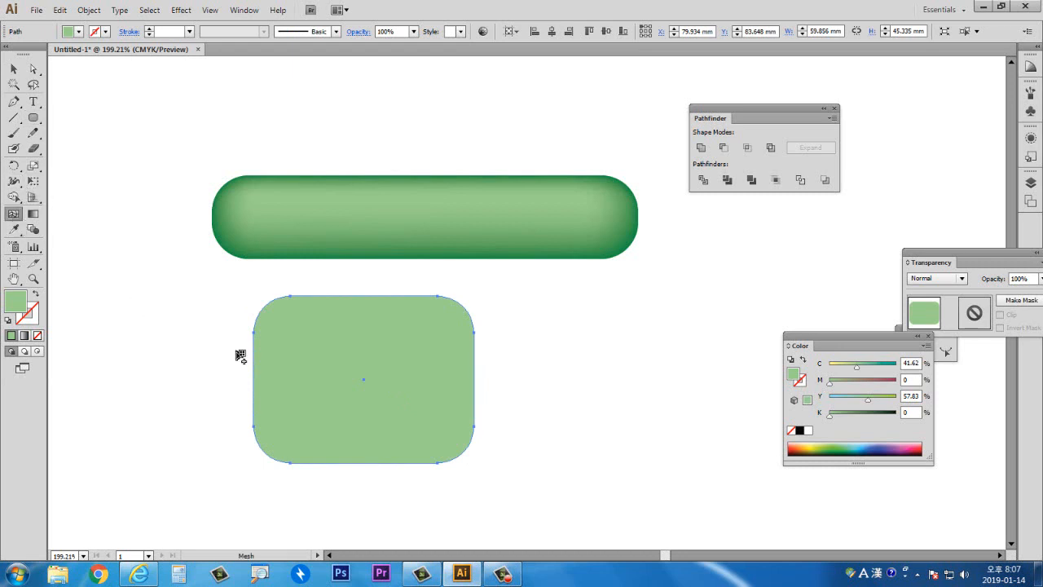
left_click(296, 327)
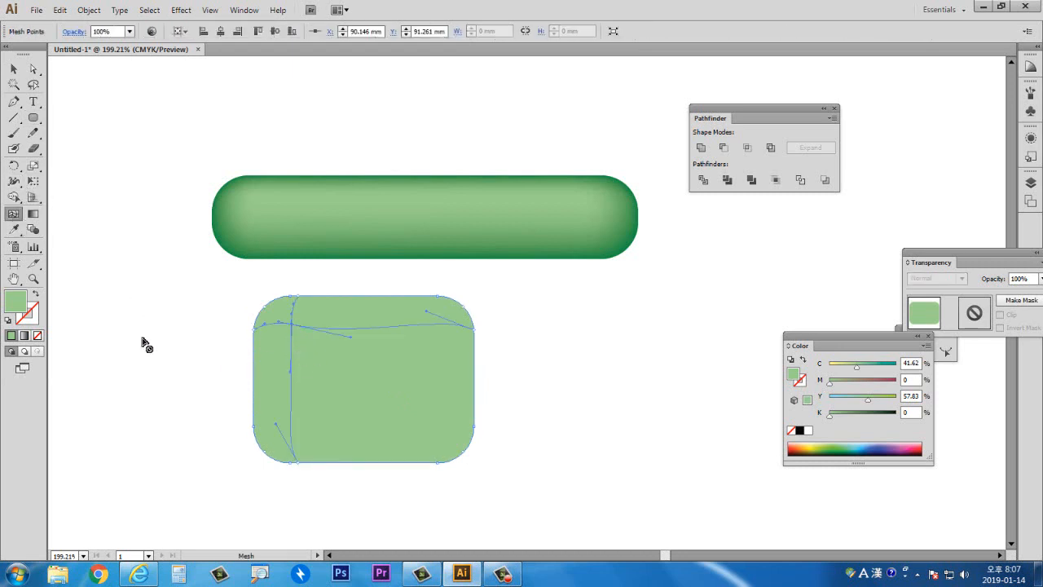
- Colour that mesh point green 269B2E and add another mesh point right of the rectangle's centre
double_click(16, 303)
left_click(648, 188)
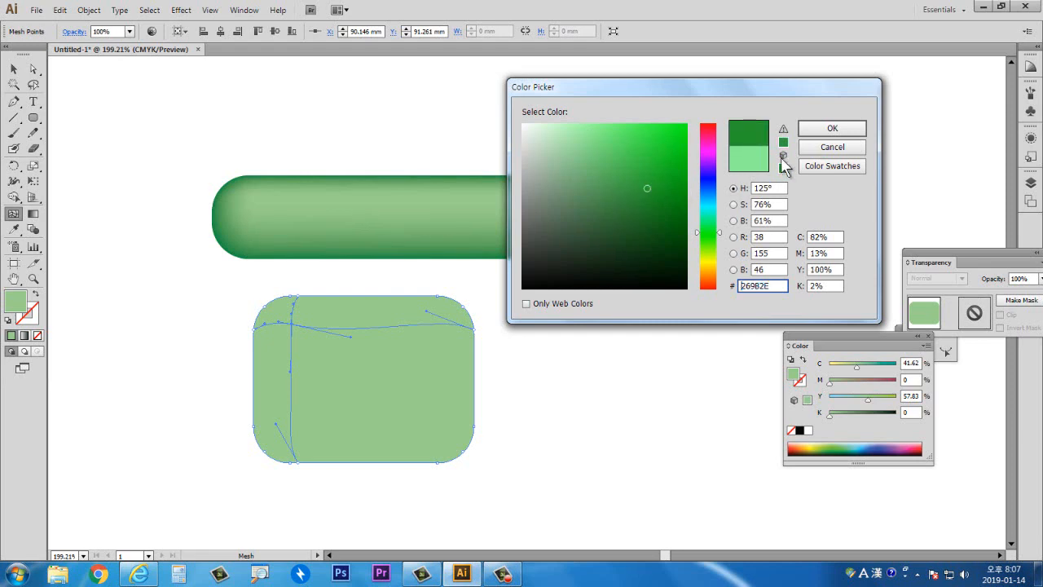
left_click(832, 128)
left_click(423, 367)
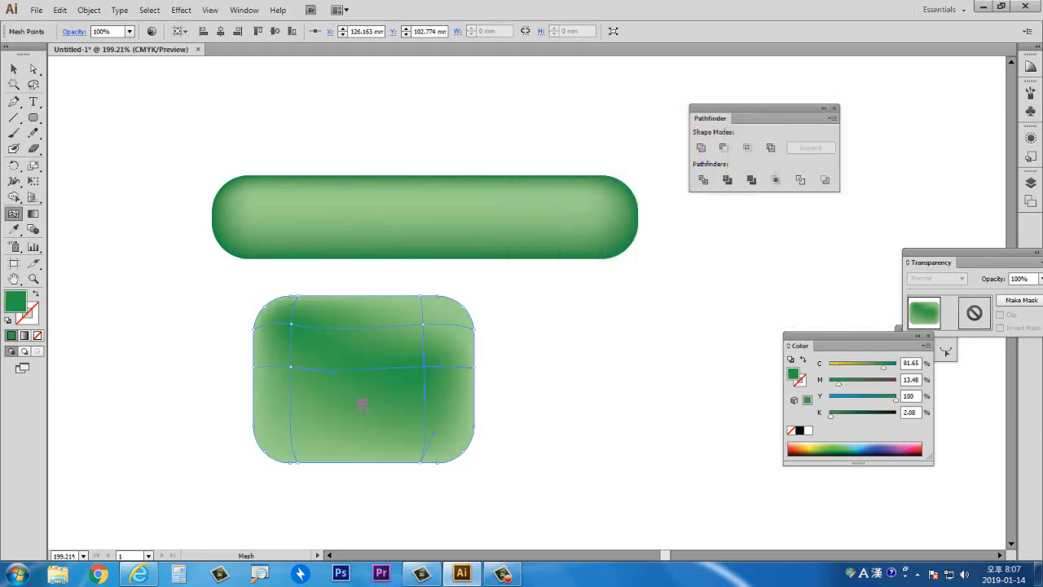
- Colour the new mesh point dark green 054F07 and add a mesh point in the lower-left area
double_click(20, 308)
left_click_drag(689, 245, 677, 238)
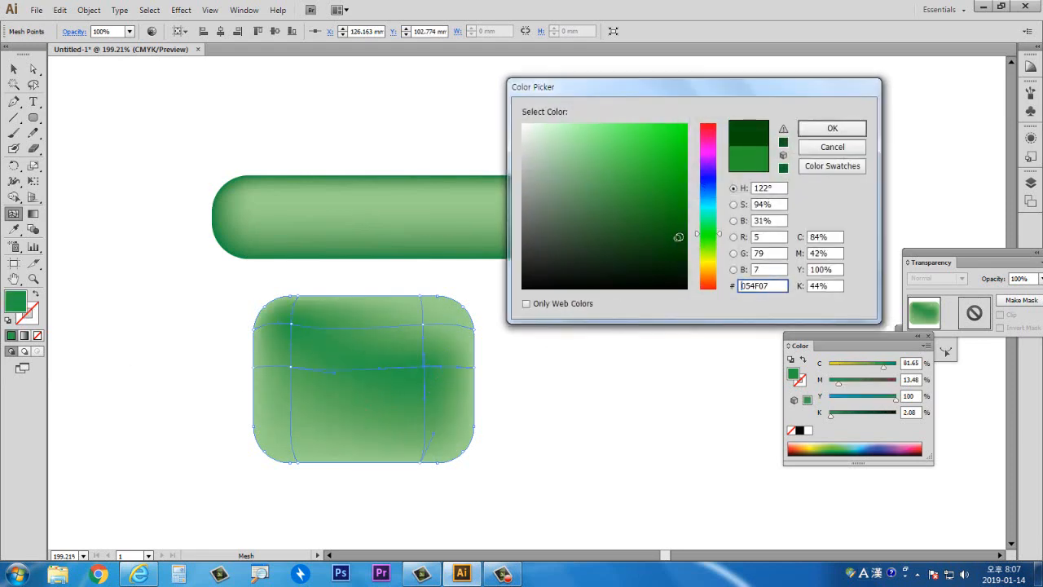
left_click(830, 129)
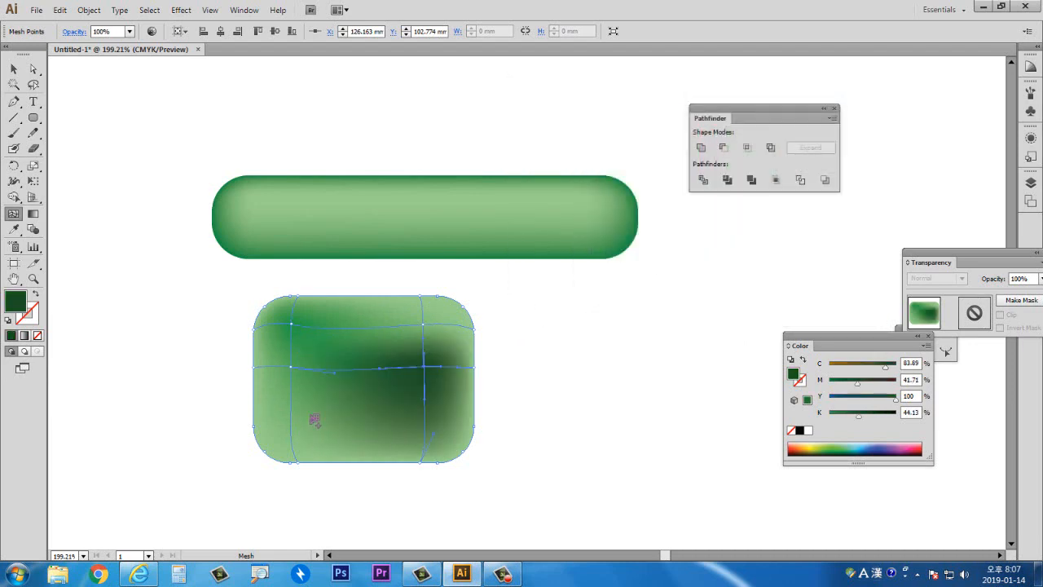
left_click(312, 416)
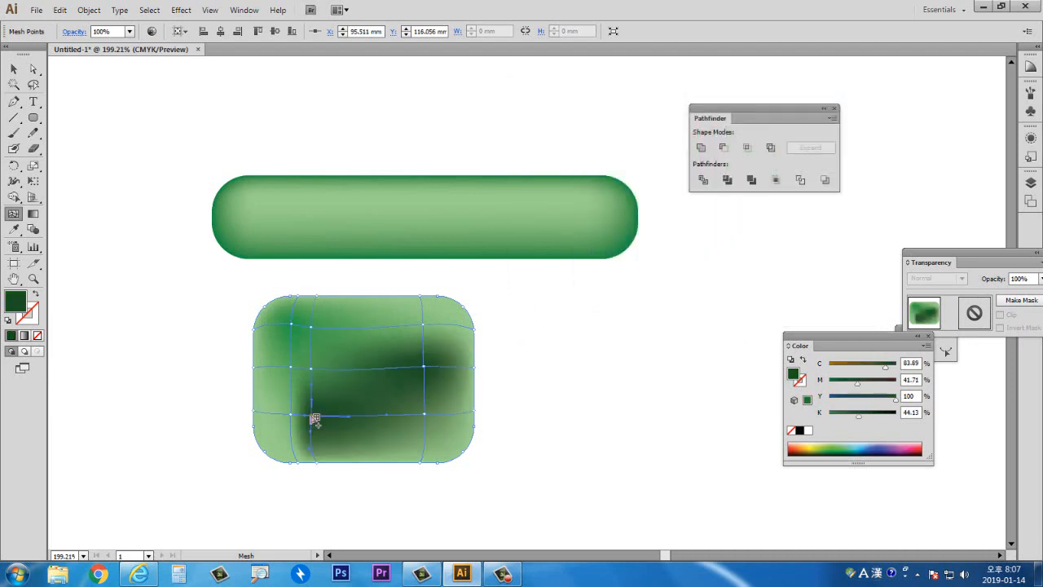
- Colour that mesh point bright green 1AAA1A and add a mesh point near the rectangle's top edge
double_click(20, 306)
left_click(662, 179)
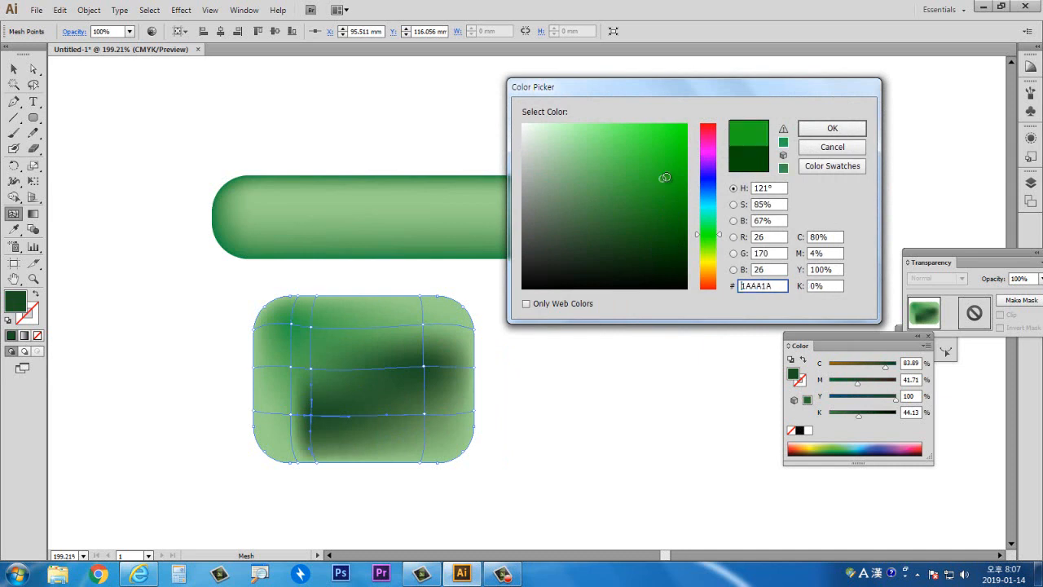
left_click(825, 130)
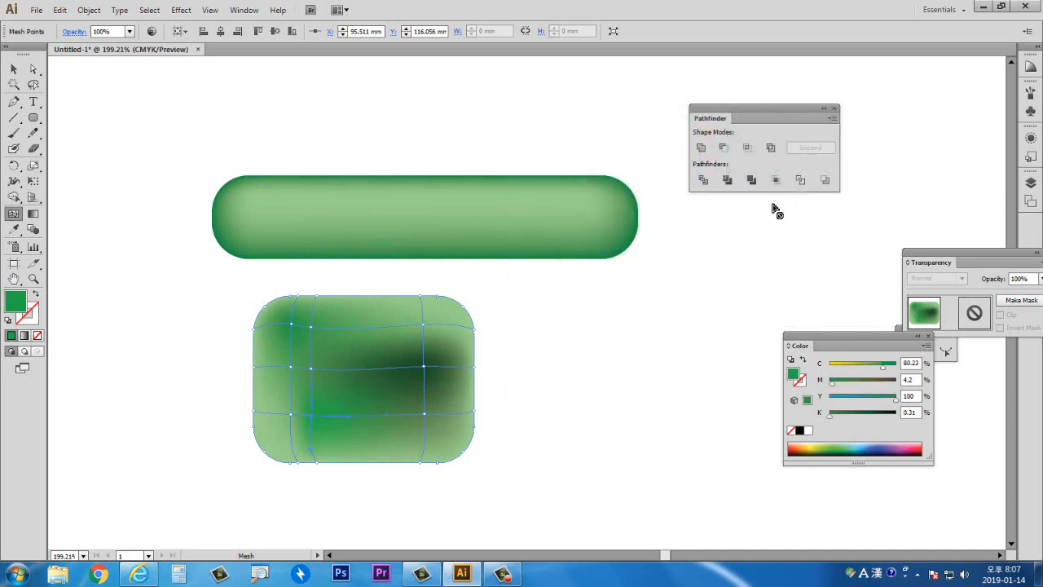
left_click(356, 316)
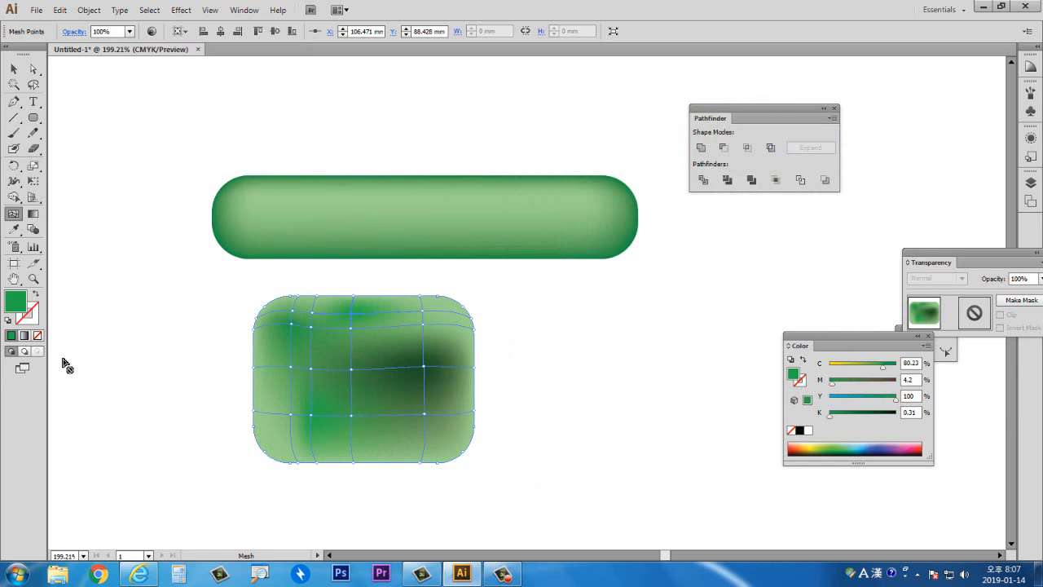
- Add three more mesh points in a vertical column through the rectangle, right of its centre
left_click(387, 351)
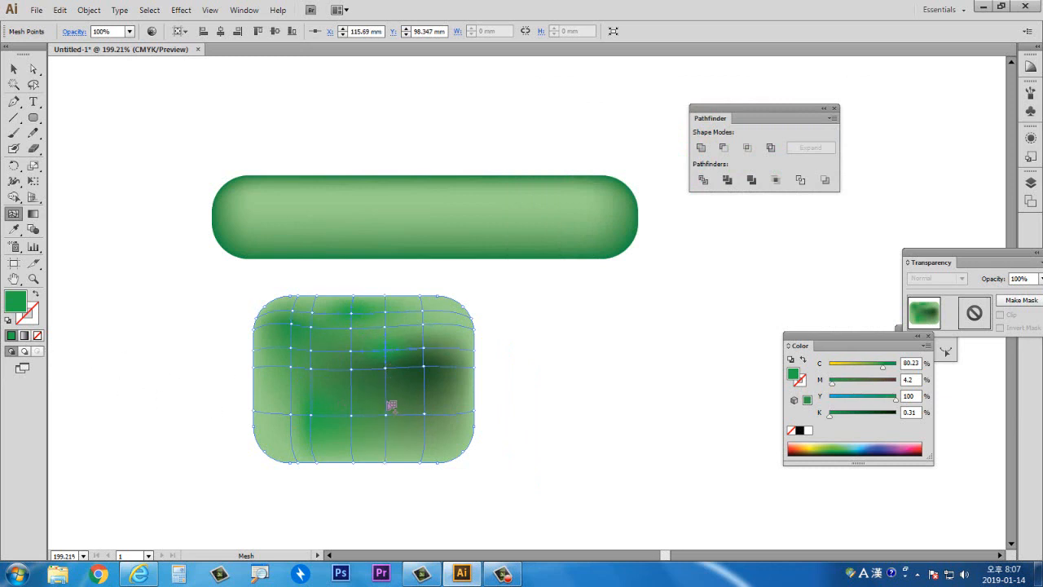
left_click(388, 394)
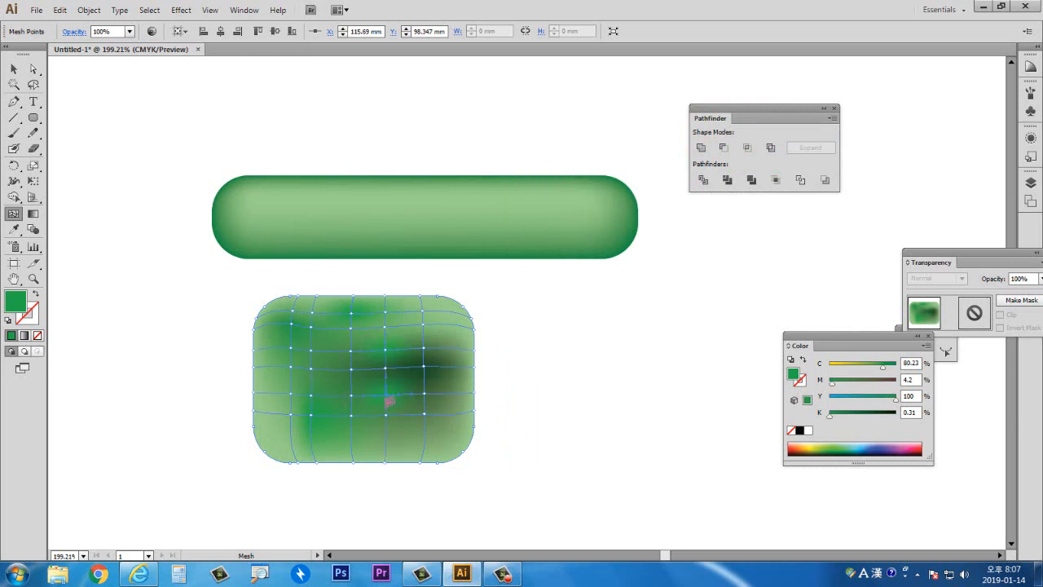
left_click(386, 447)
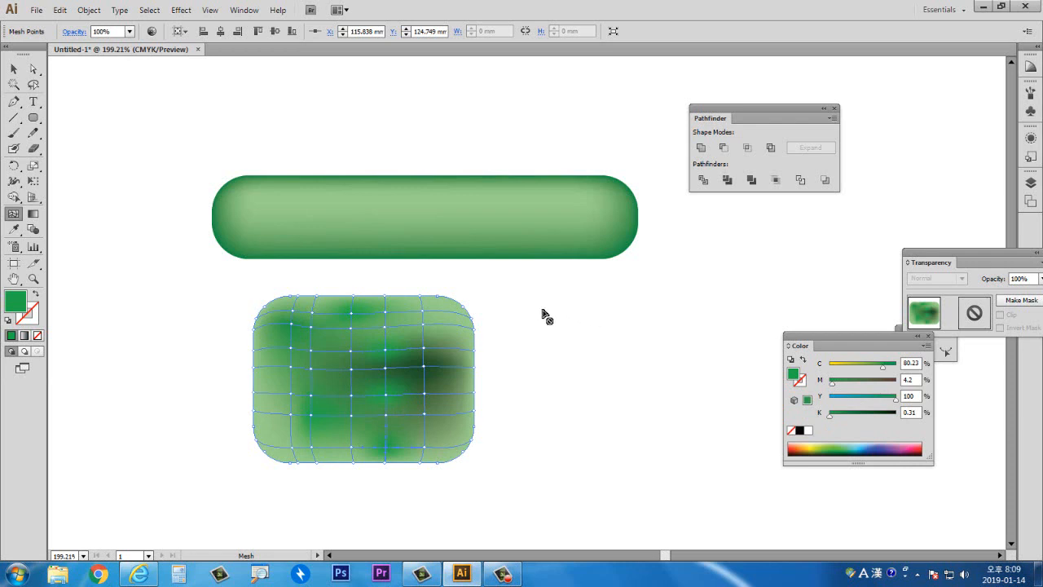
- Select the mesh-shaded rounded rectangle and delete it
left_click(13, 69)
left_click(196, 328)
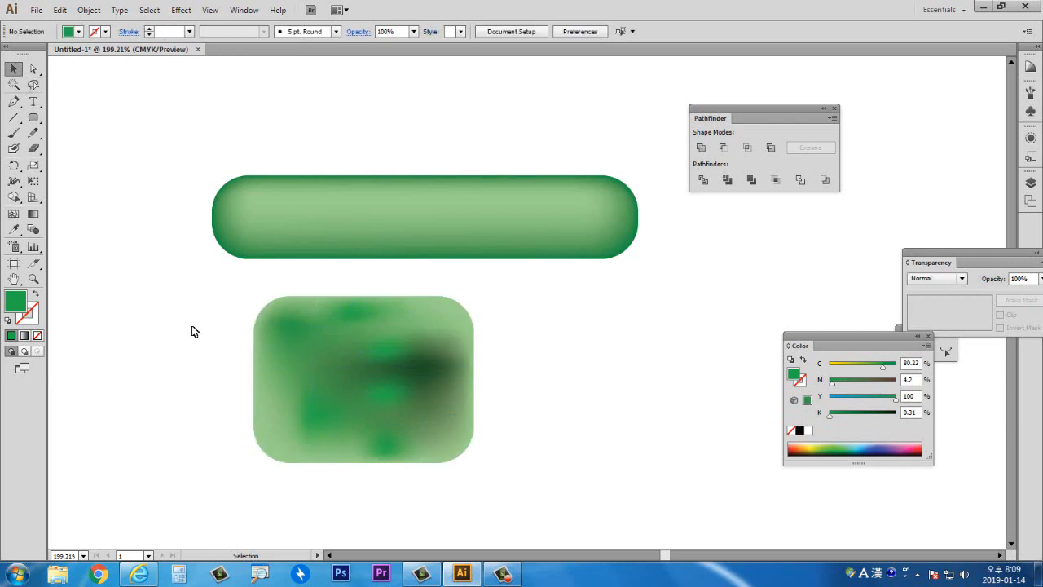
left_click_drag(344, 383, 496, 383)
key("Delete")
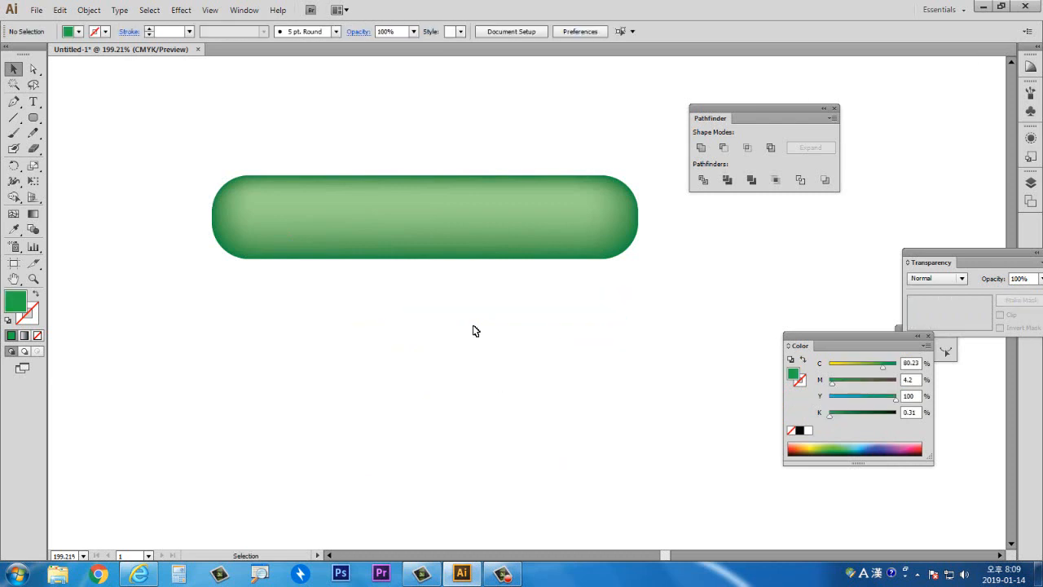
- Select the green rounded bar and delete it, leaving the artboard empty
double_click(13, 278)
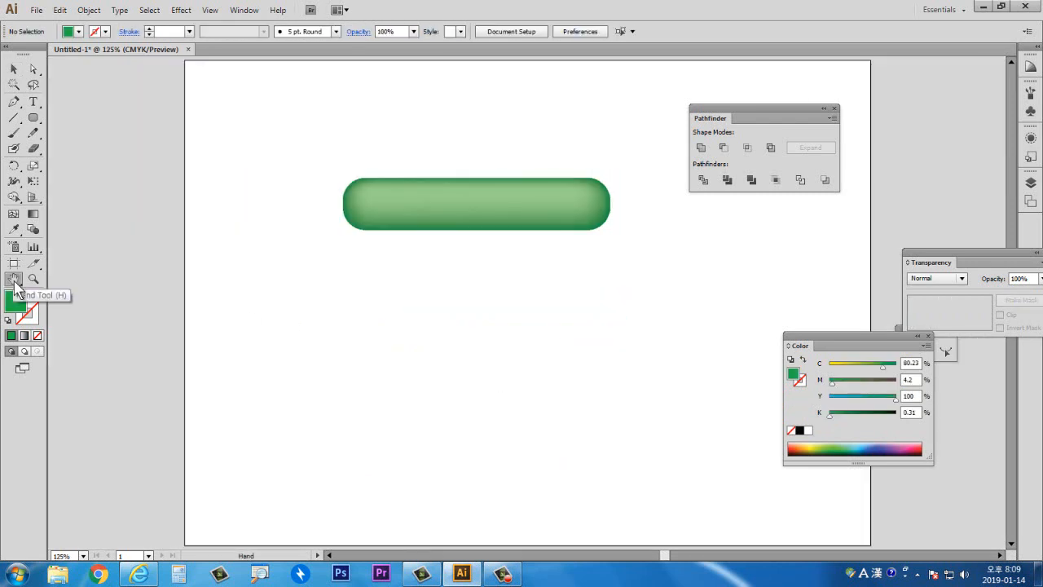
left_click(14, 68)
left_click_drag(325, 165, 412, 261)
left_click_drag(411, 208, 452, 237)
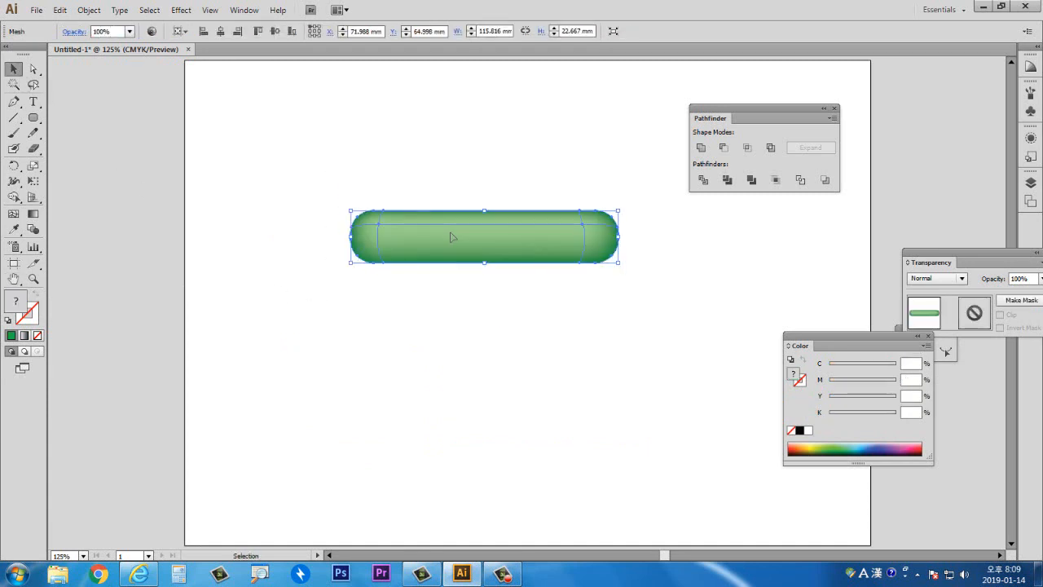
key("Delete")
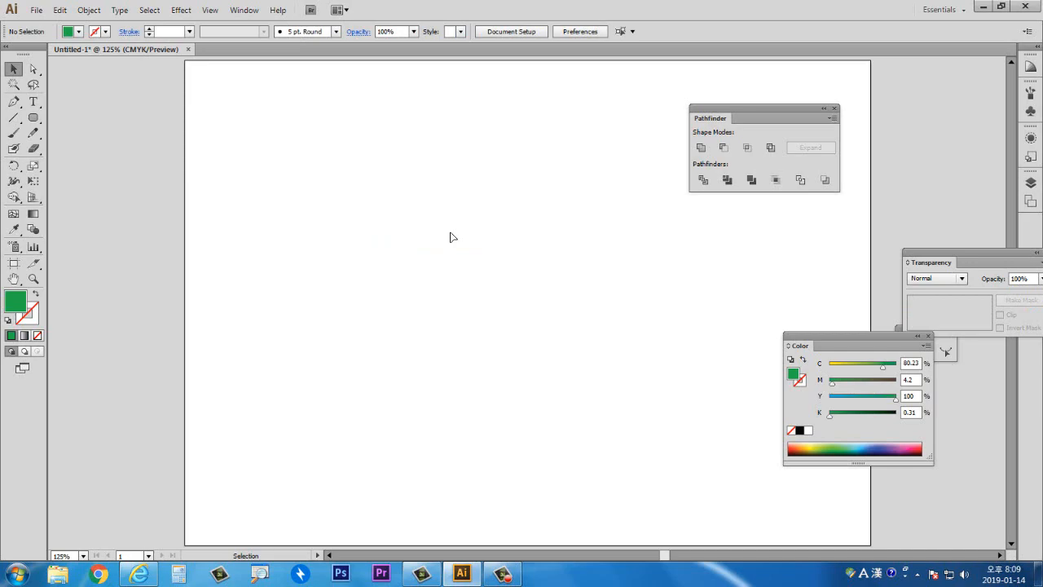